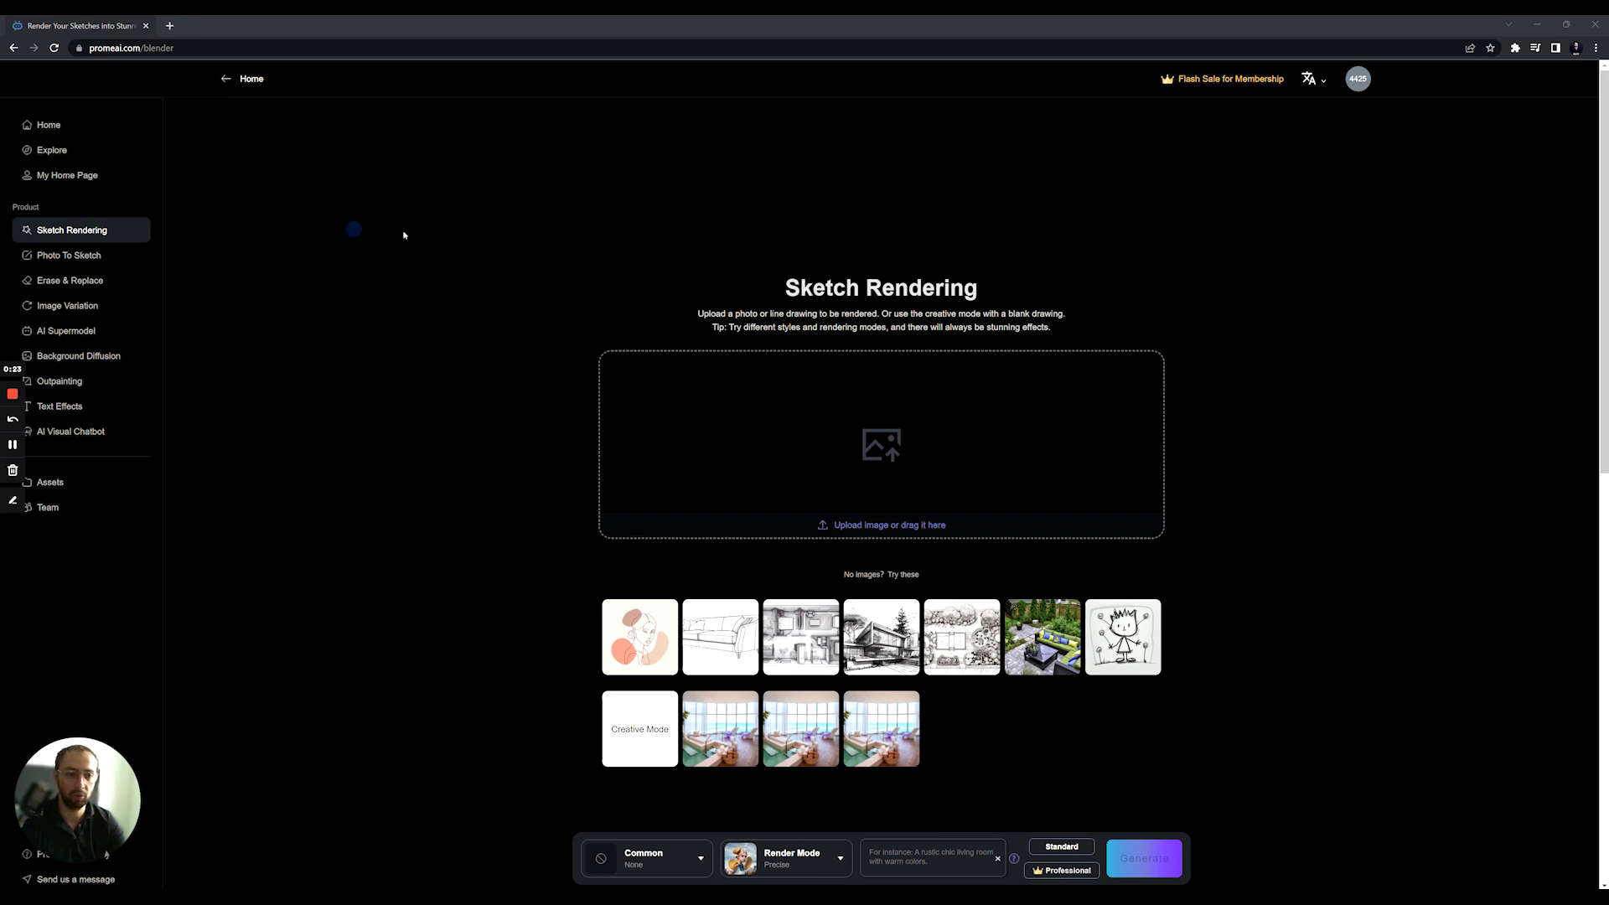
Load the modern house sample sketch and set its style to Architecture – Creative Innovation
click(871, 644)
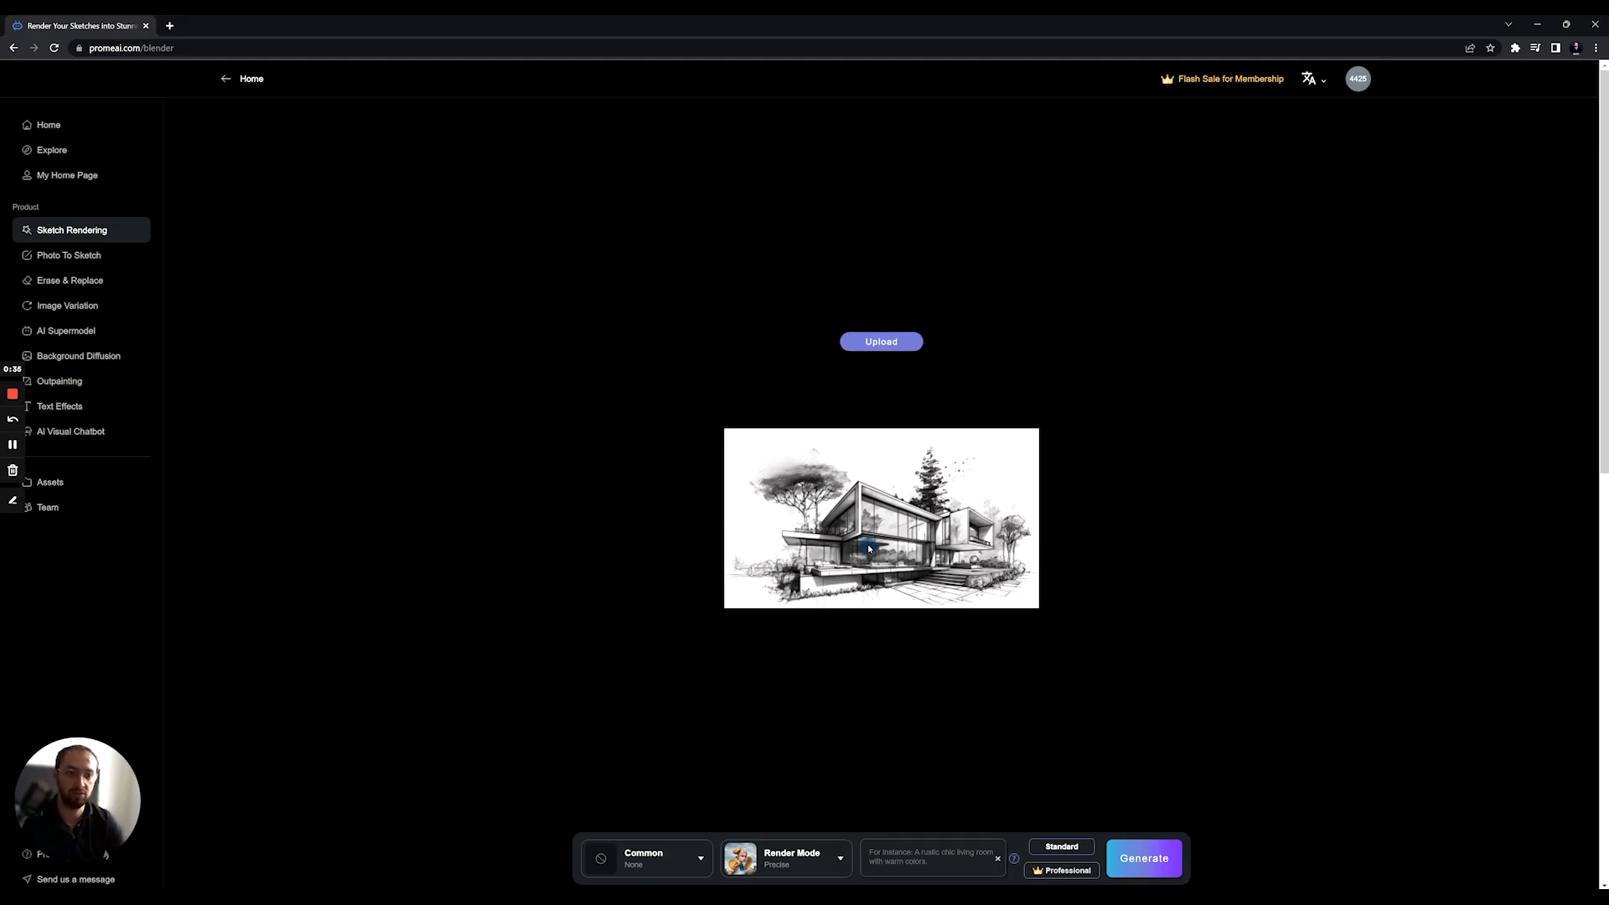
click(671, 857)
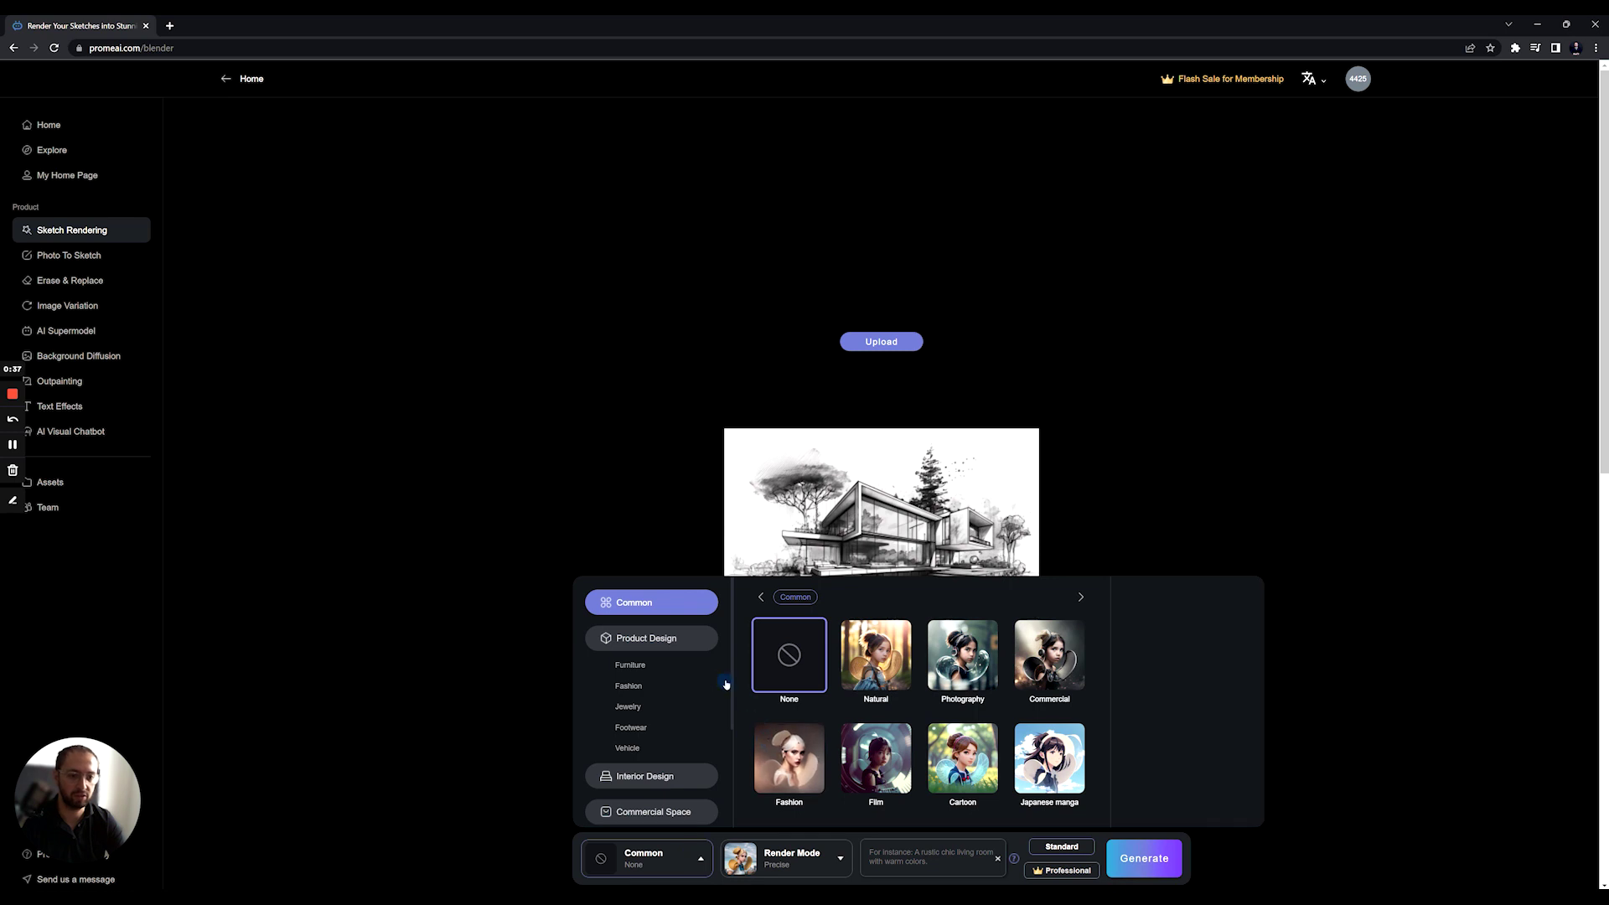
click(651, 640)
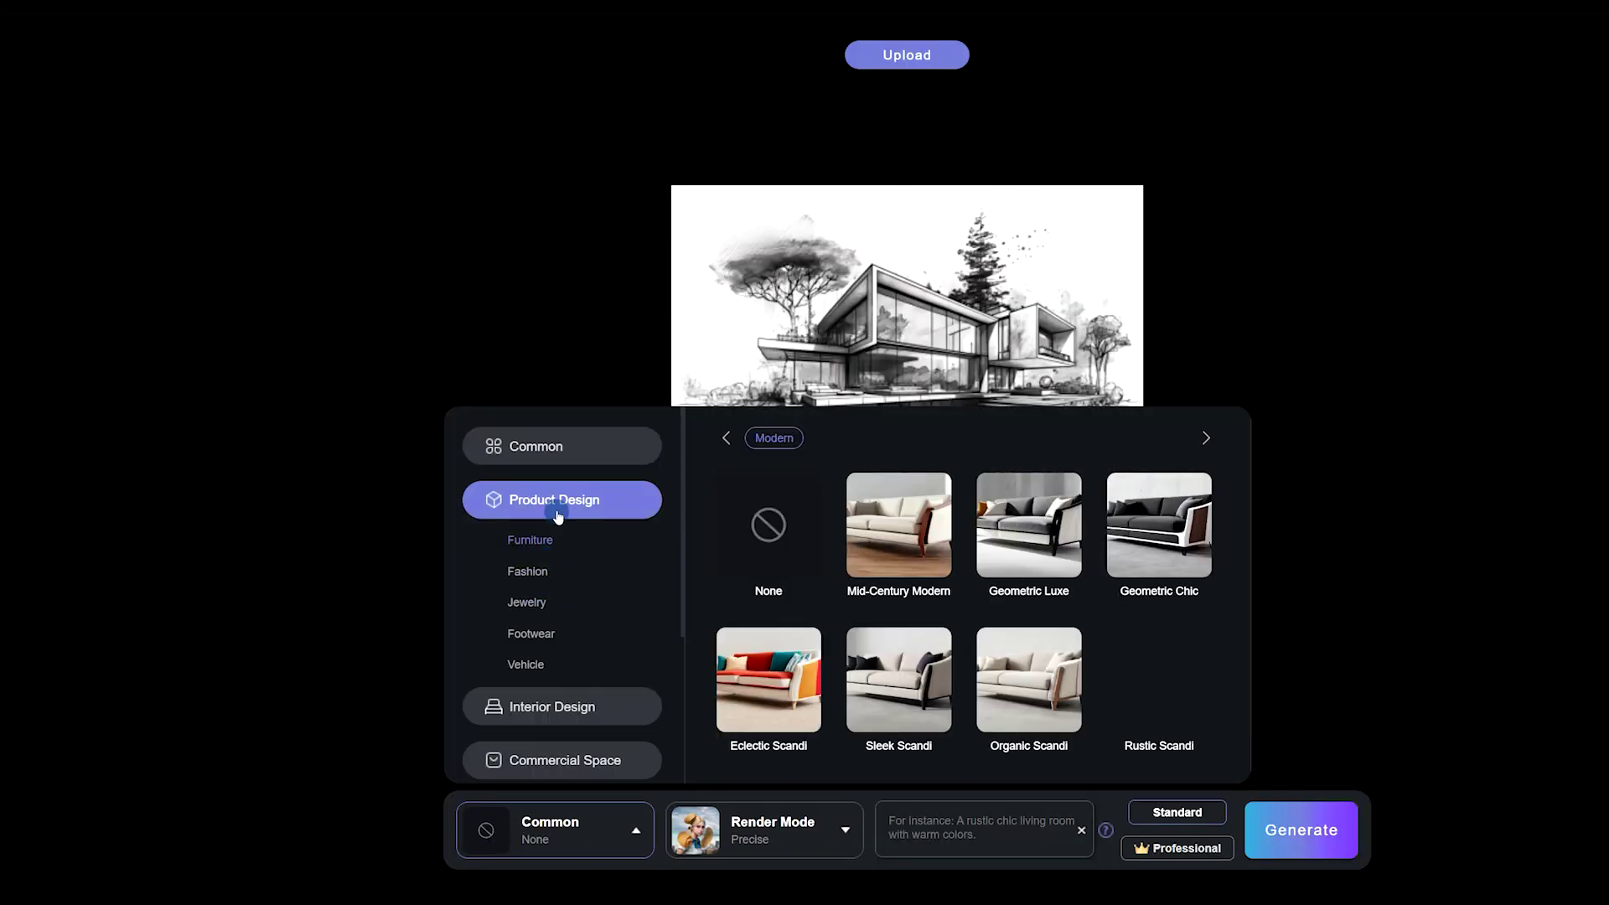
scroll(593, 637, down, 3)
click(570, 626)
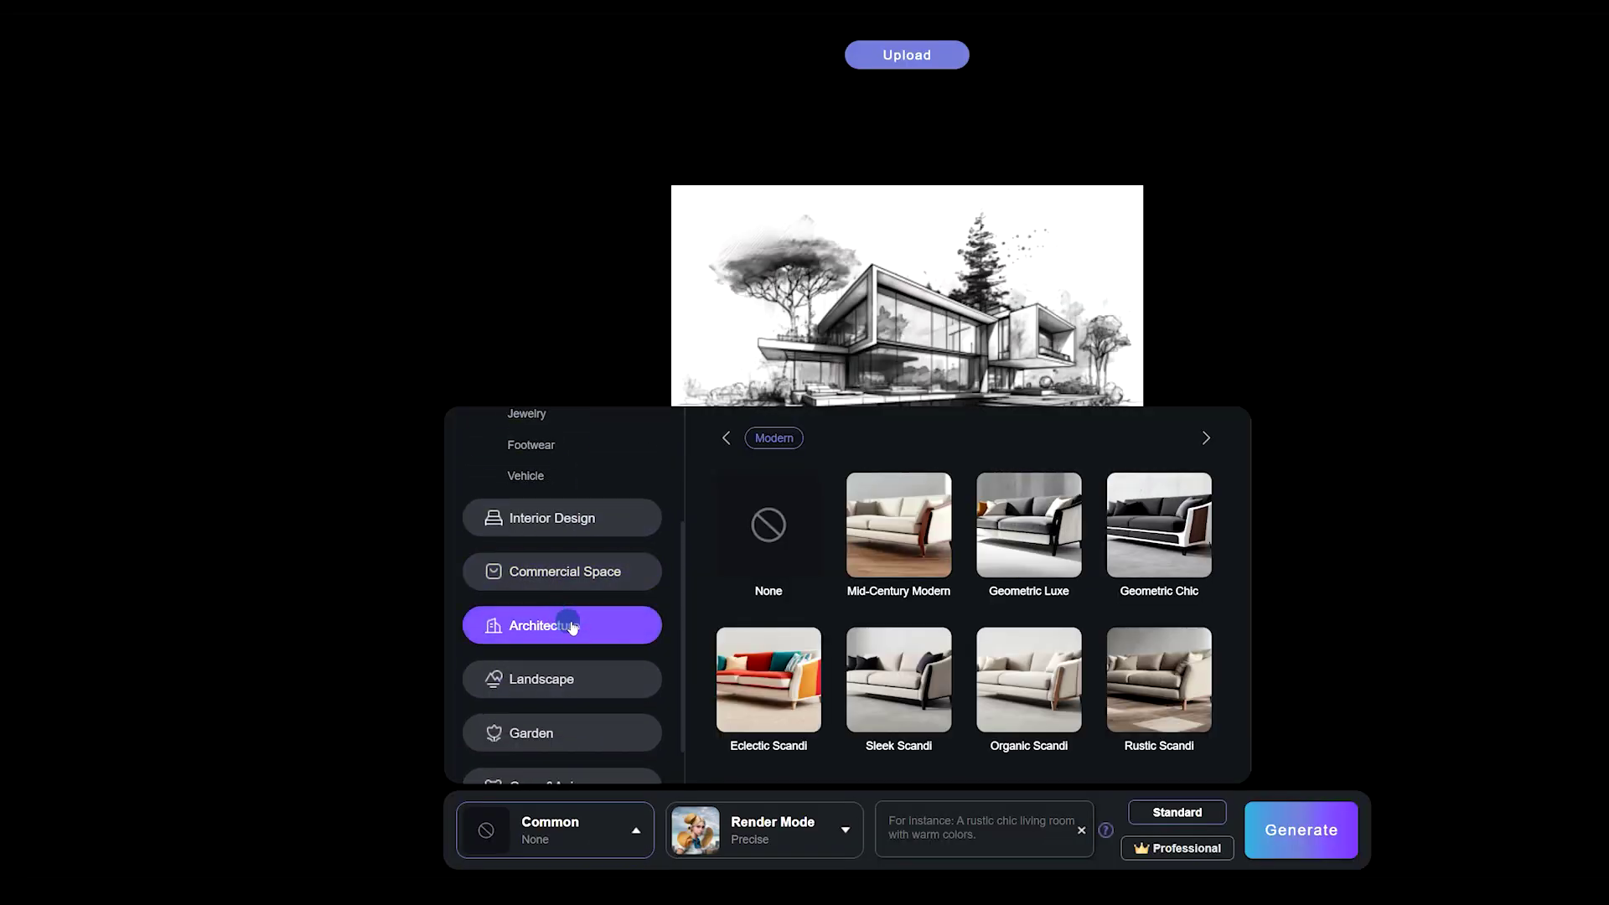
mouse_move(906, 543)
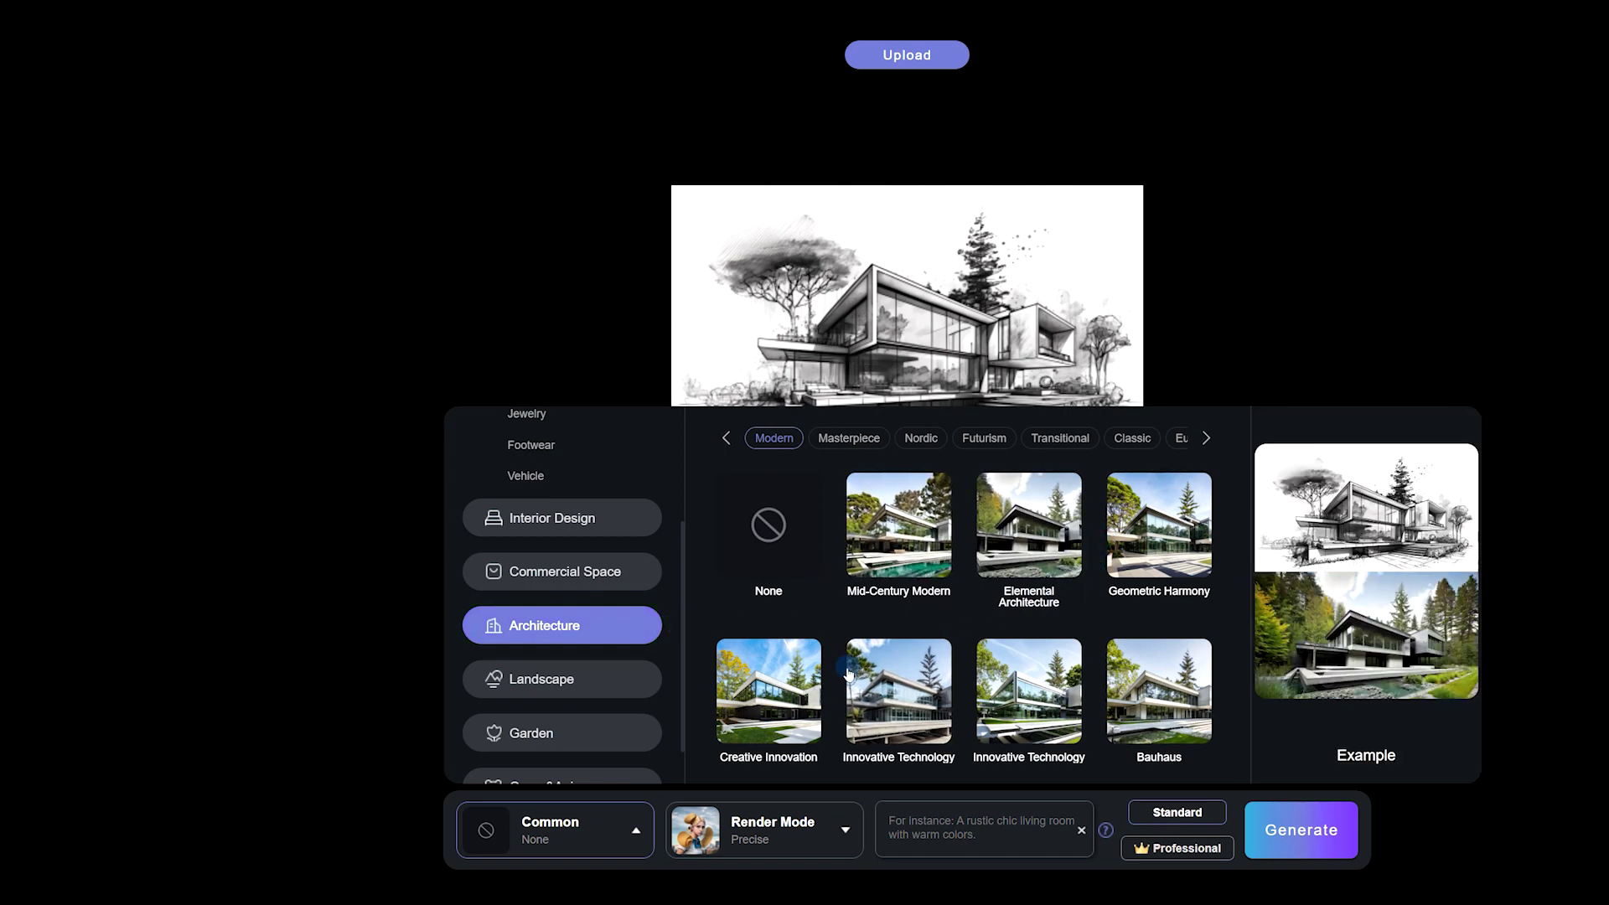
click(769, 689)
scroll(1092, 714, down, 1)
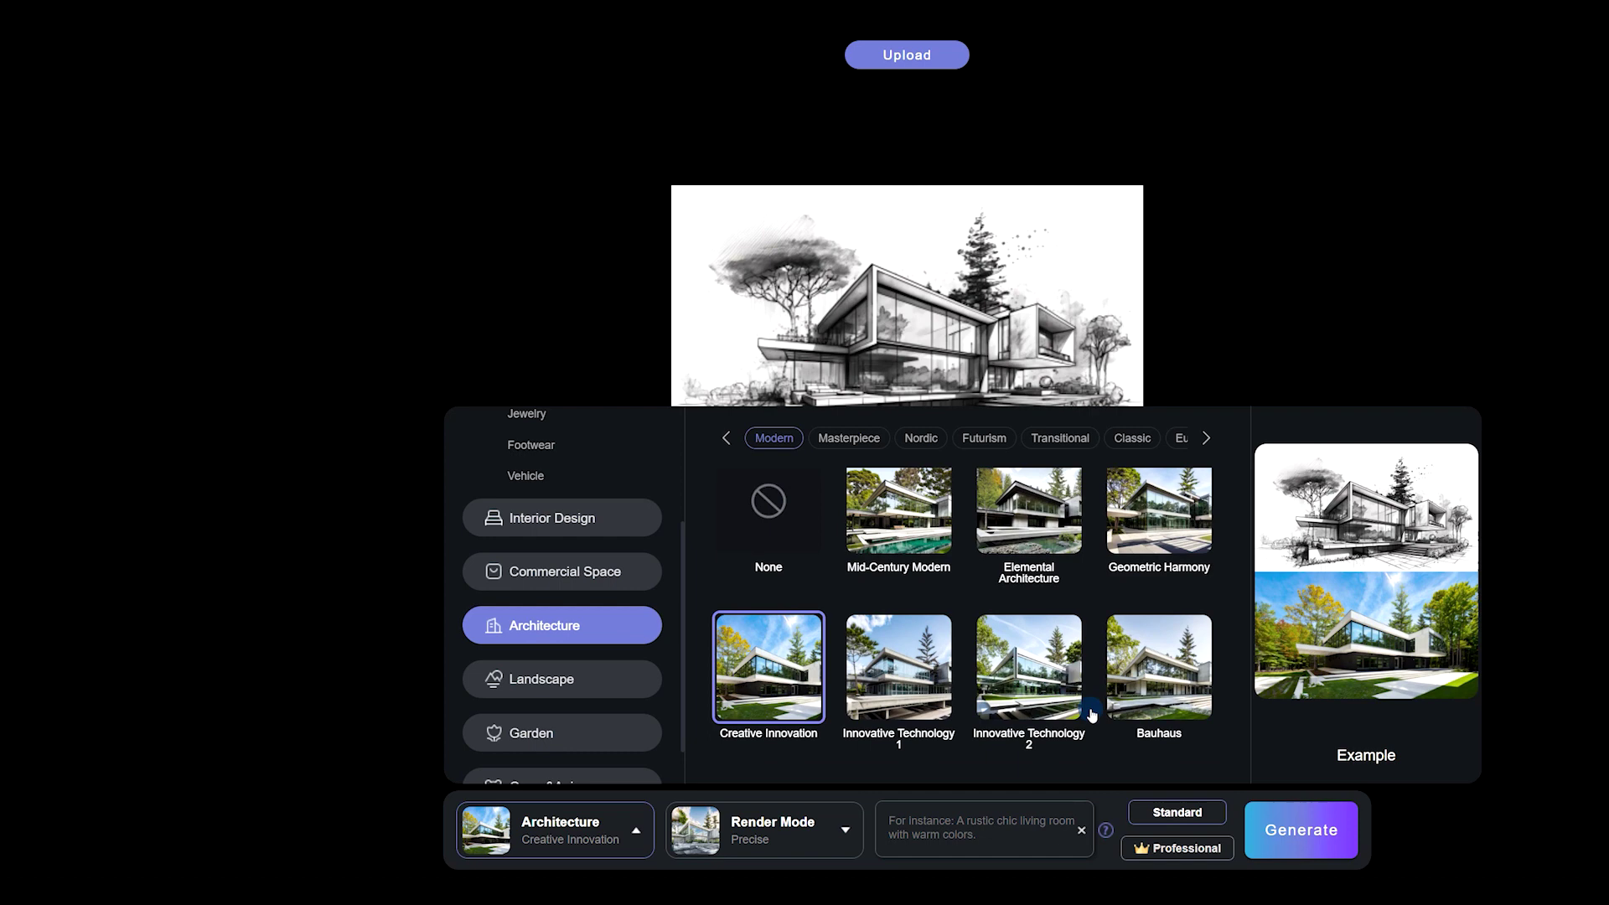
Enter the prompt 'minimalist, miami, beige tones, wooden claddings' for the house sketch
scroll(1092, 714, down, 1)
click(945, 821)
text(minimalist, miami, beige)
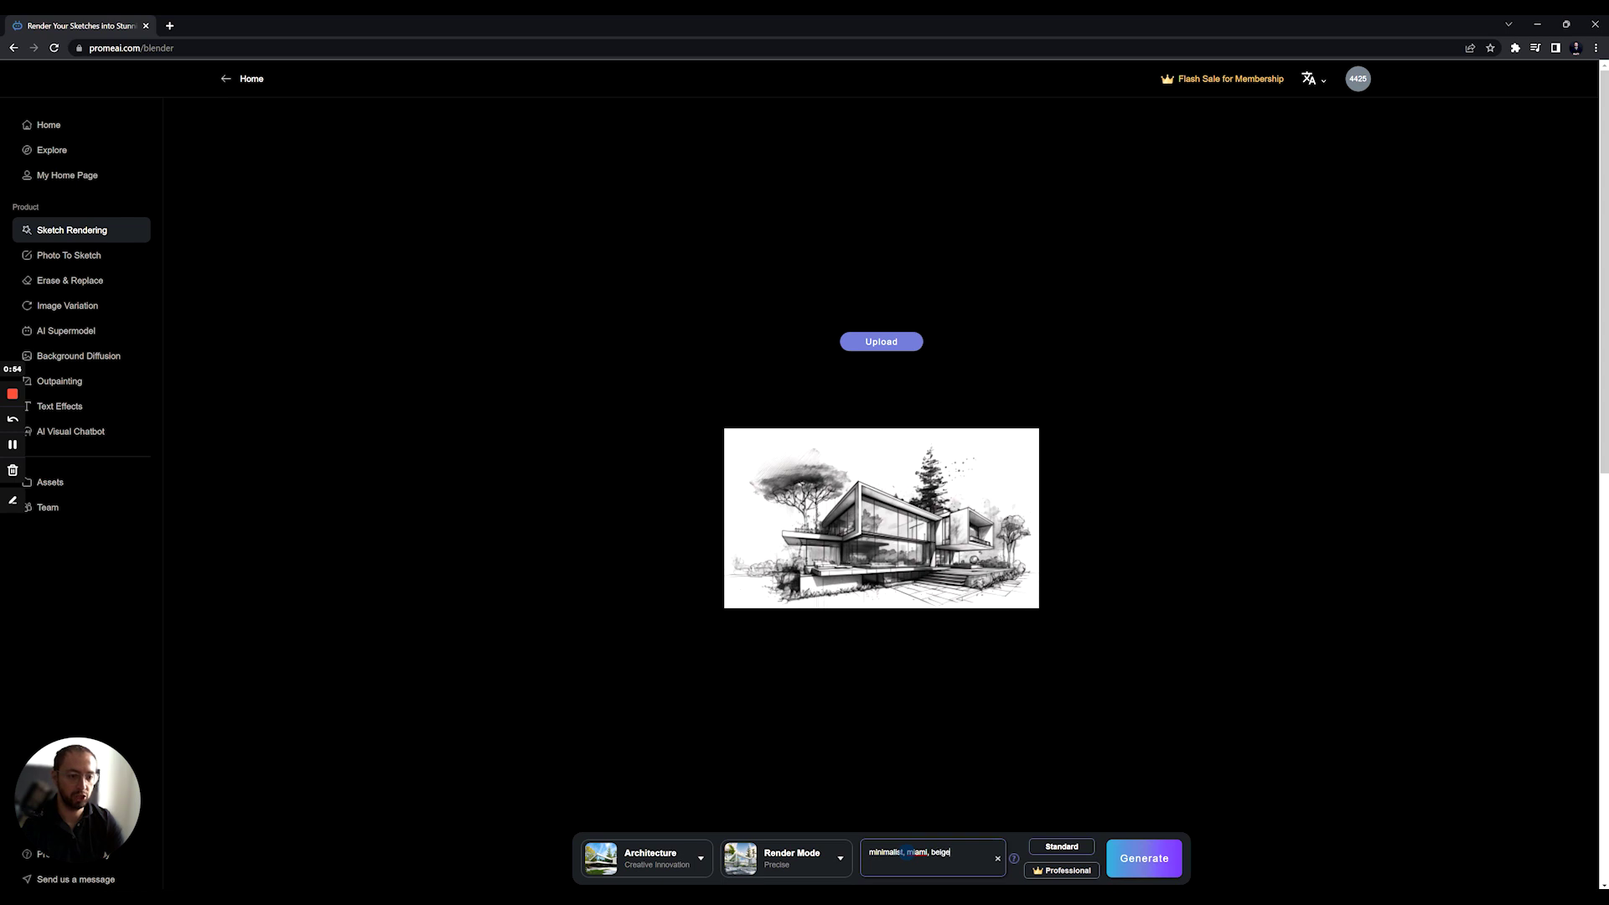
key(BackSpace)
key(BackSpace)
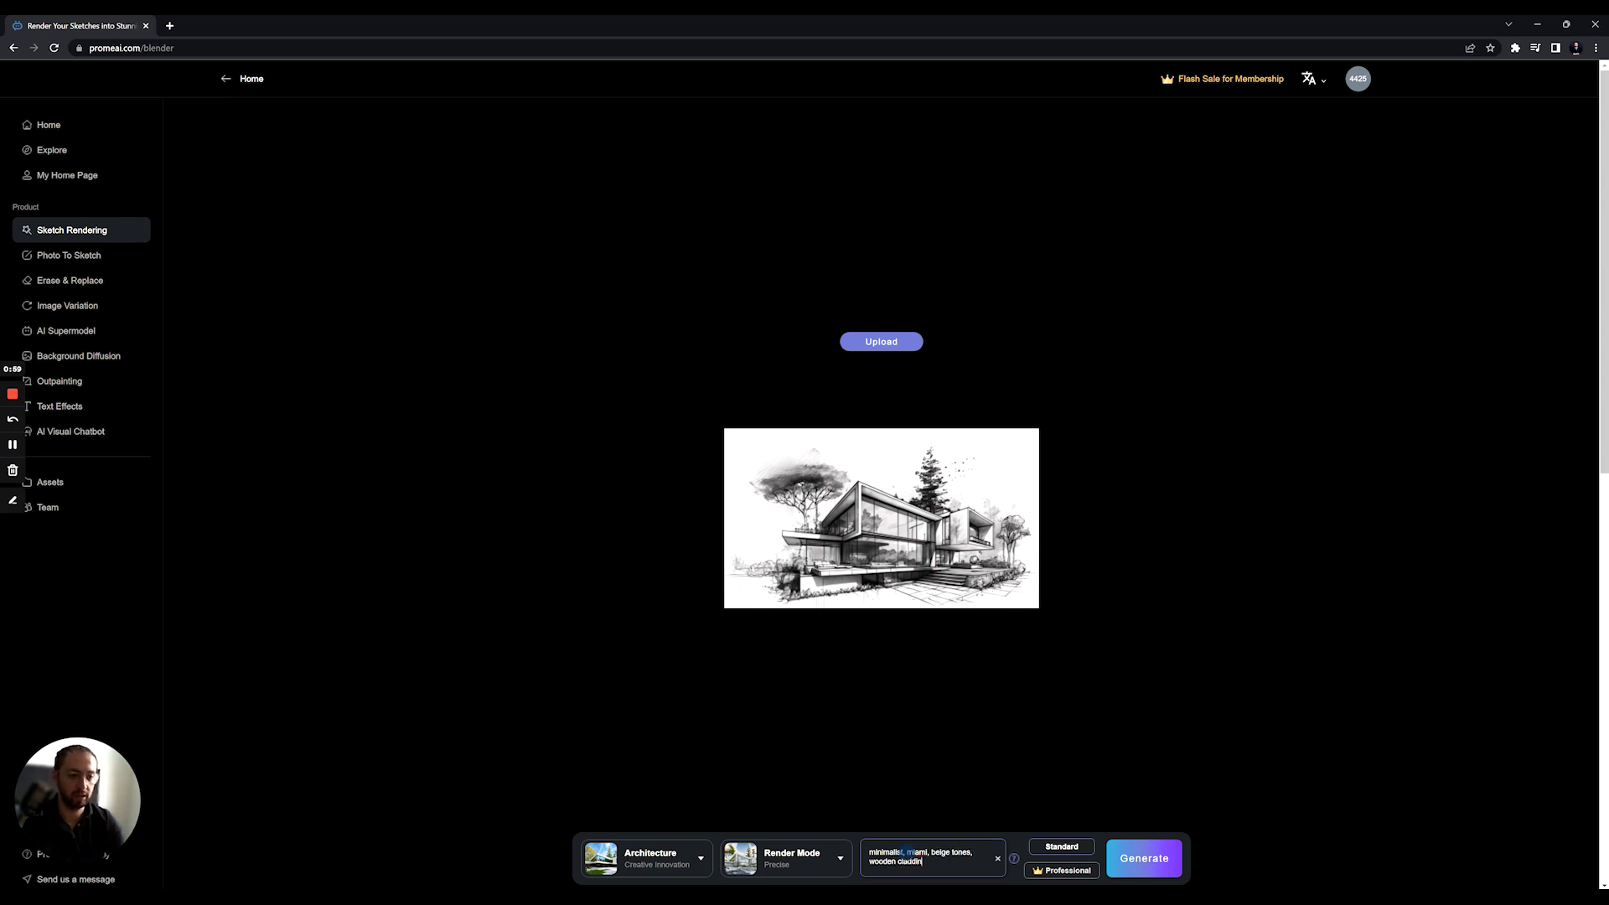
Generate the three photoreal renders in Precise render mode
click(1155, 860)
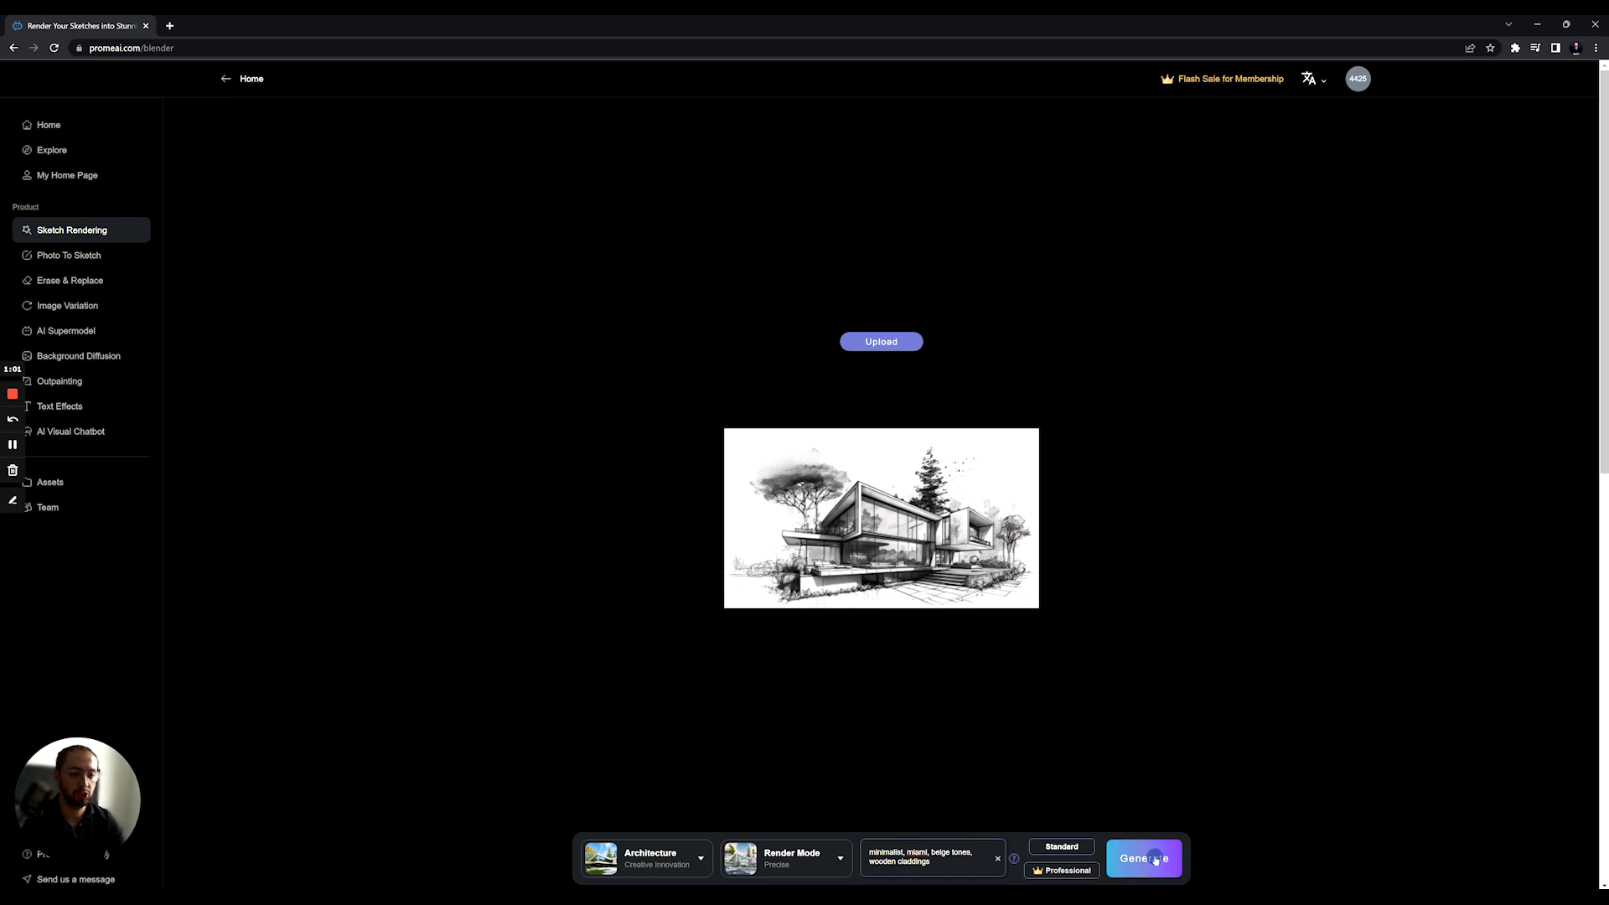
click(813, 855)
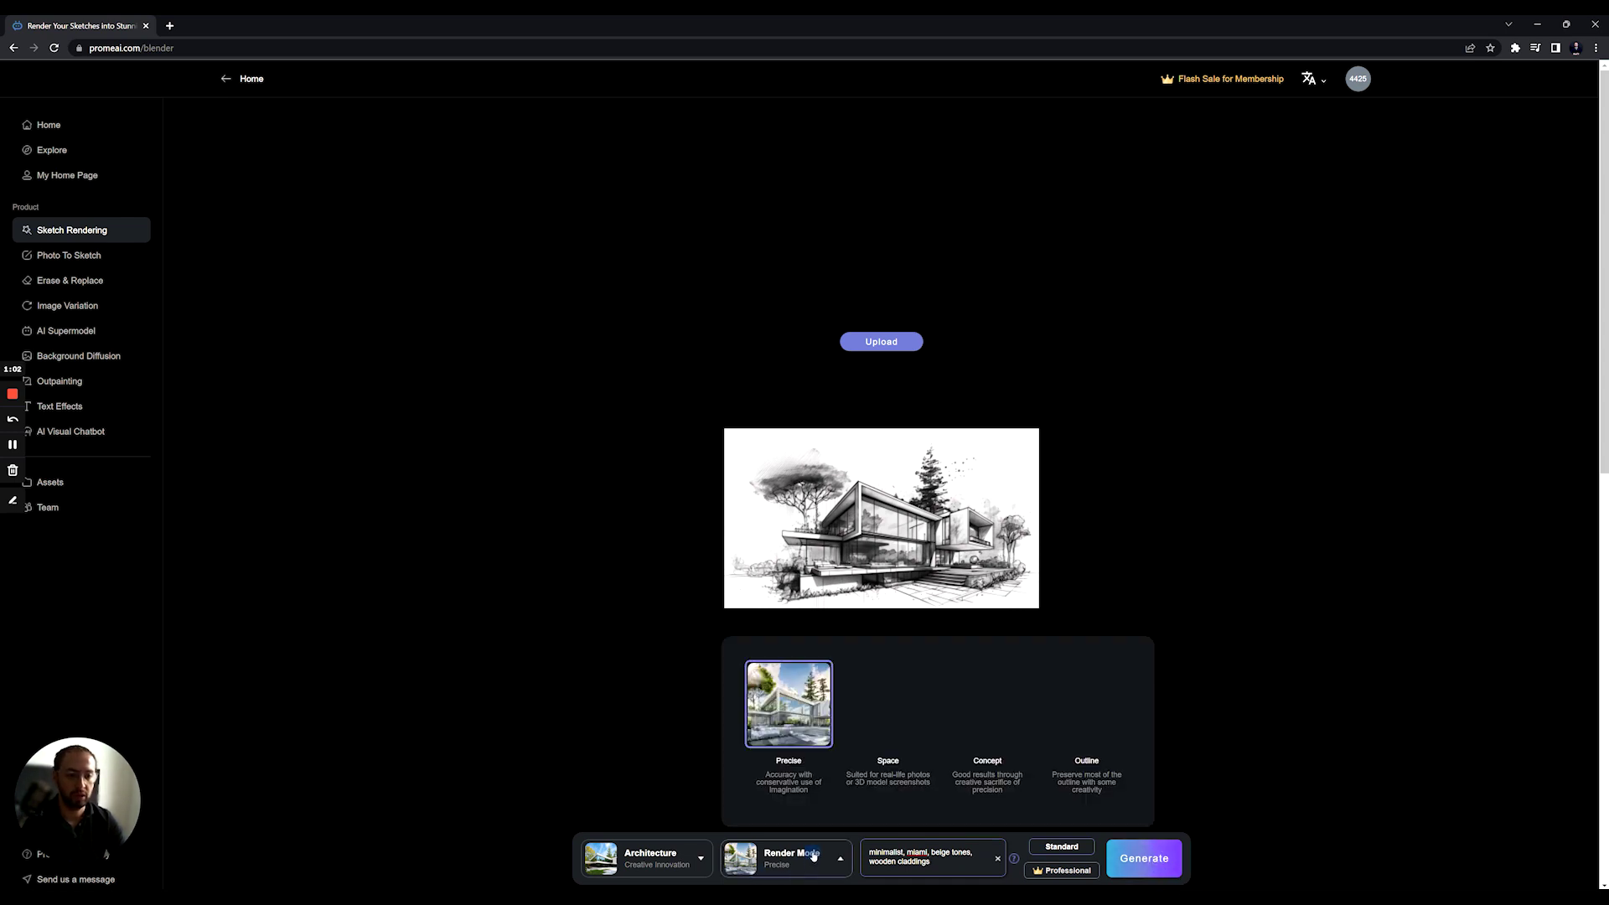
click(1145, 843)
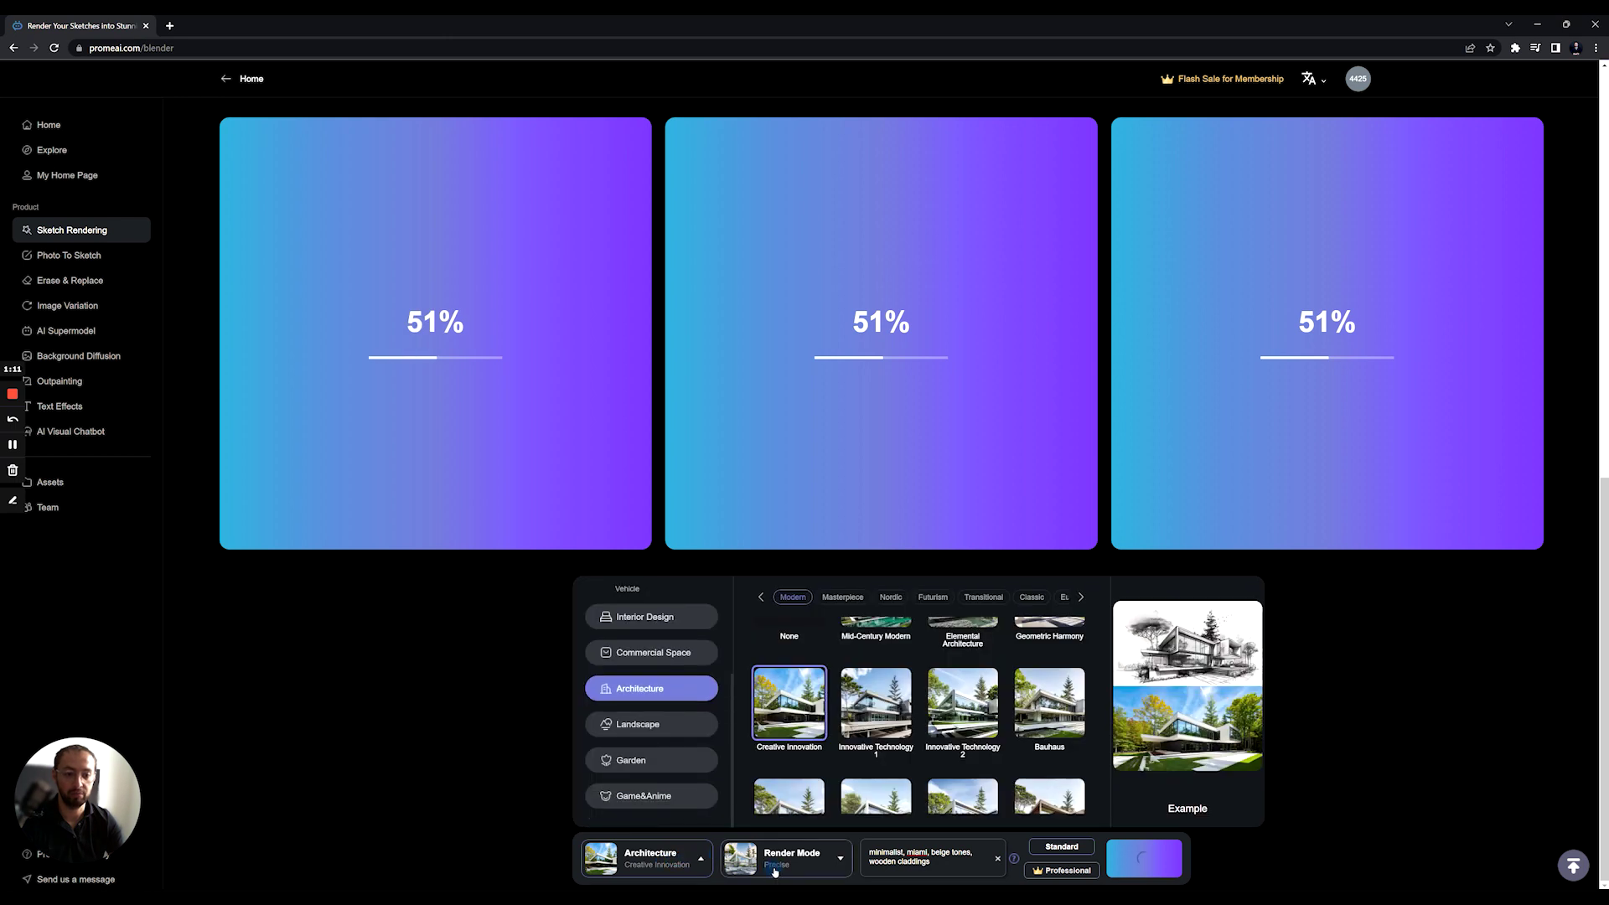
mouse_move(778, 870)
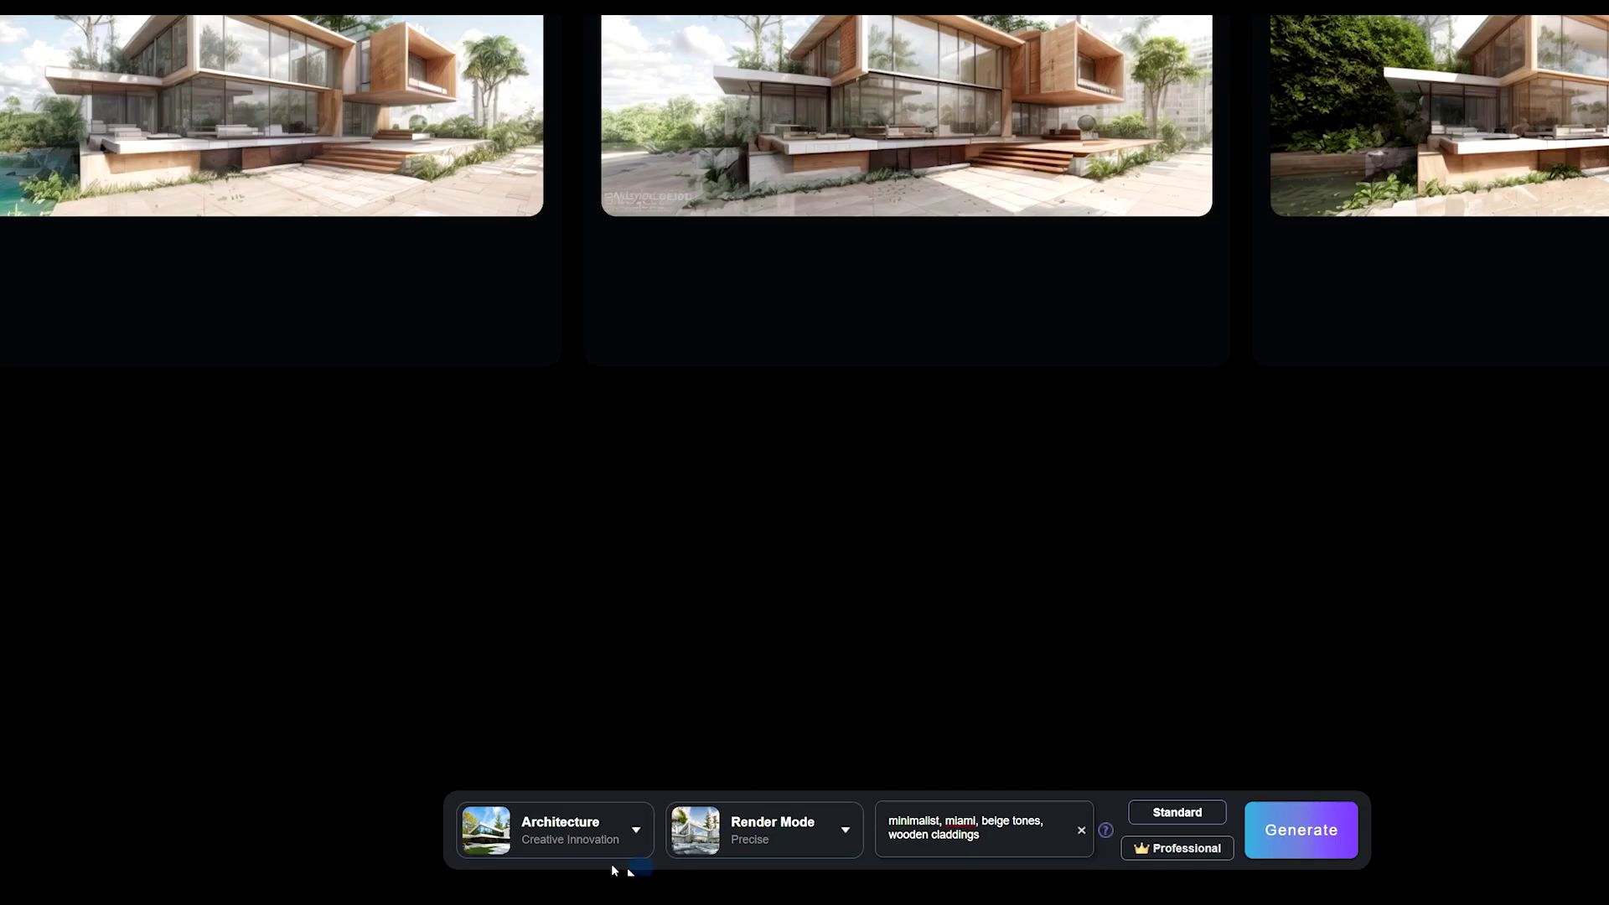
click(701, 859)
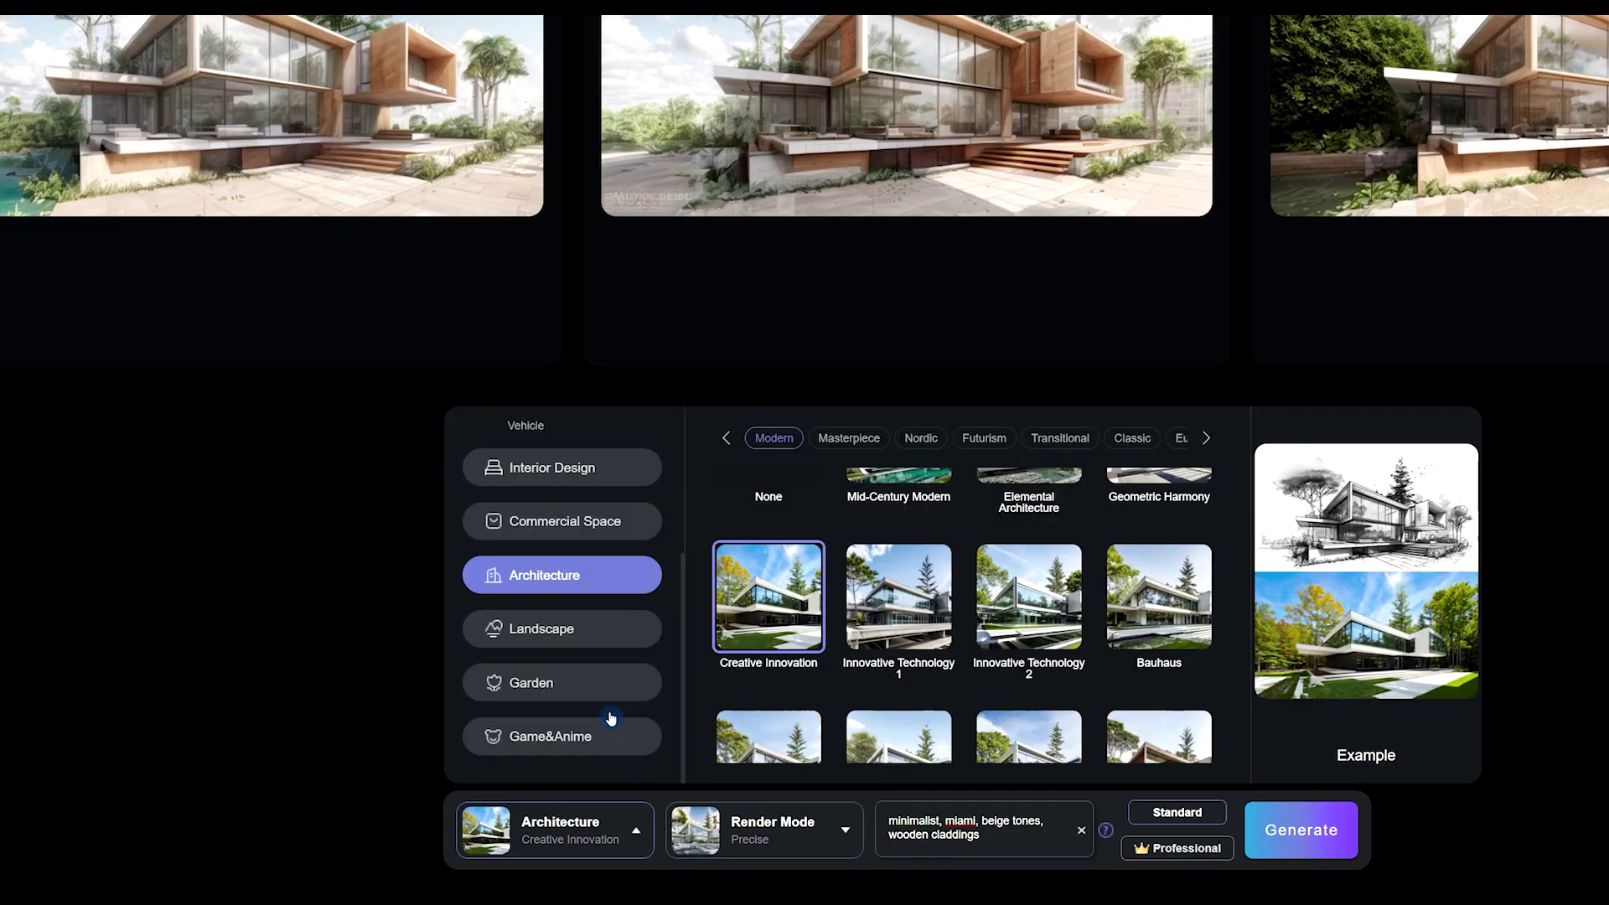
click(586, 520)
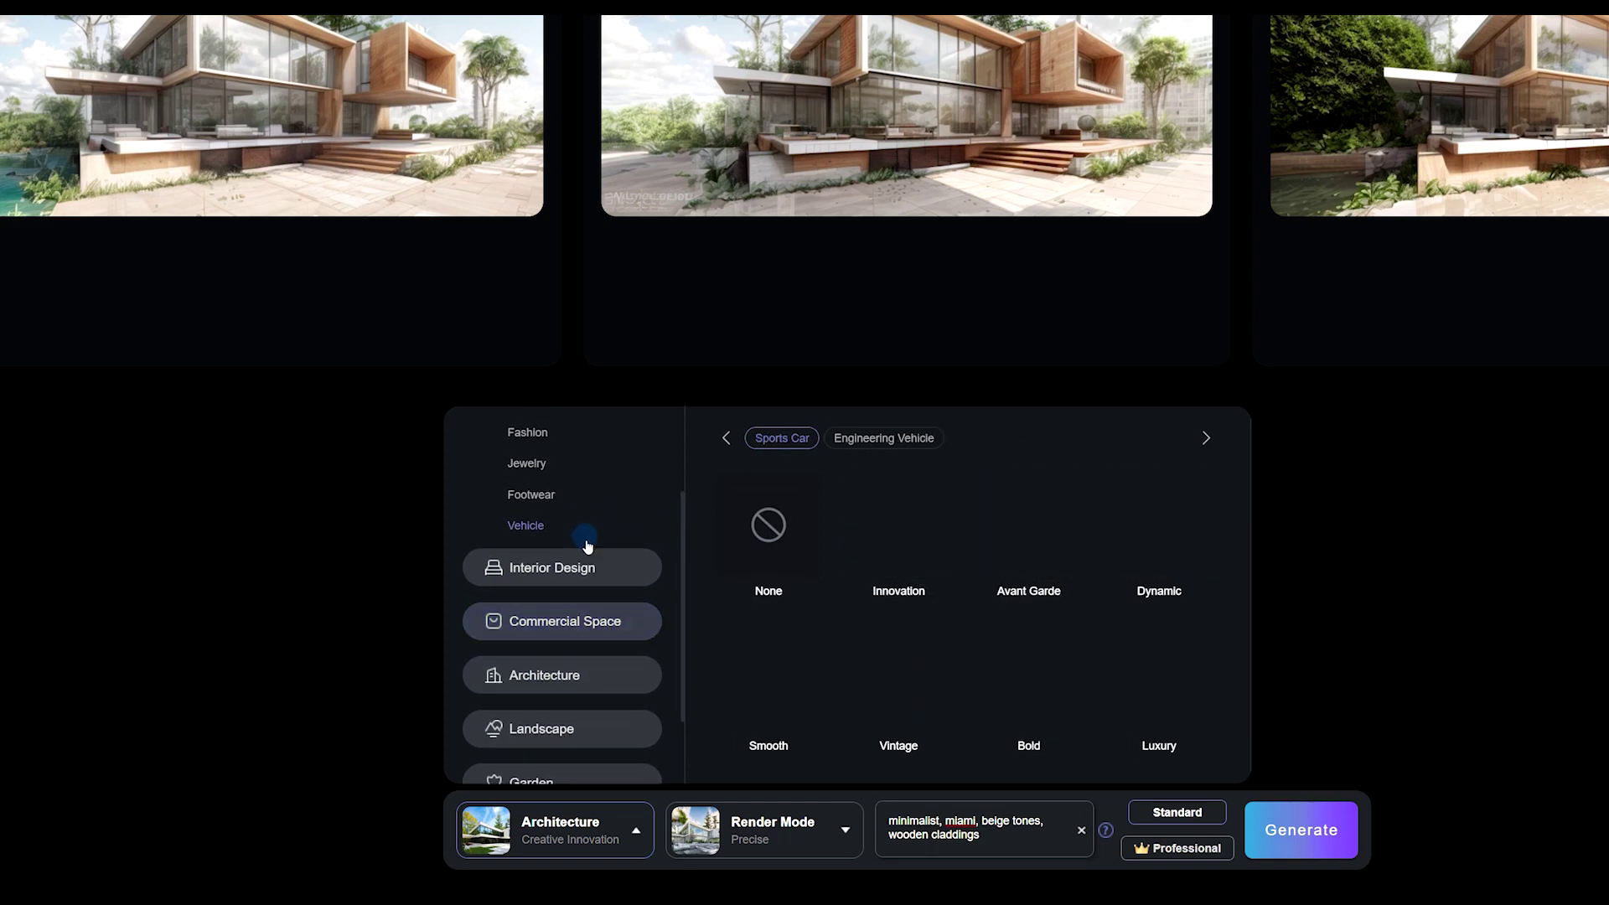
click(600, 657)
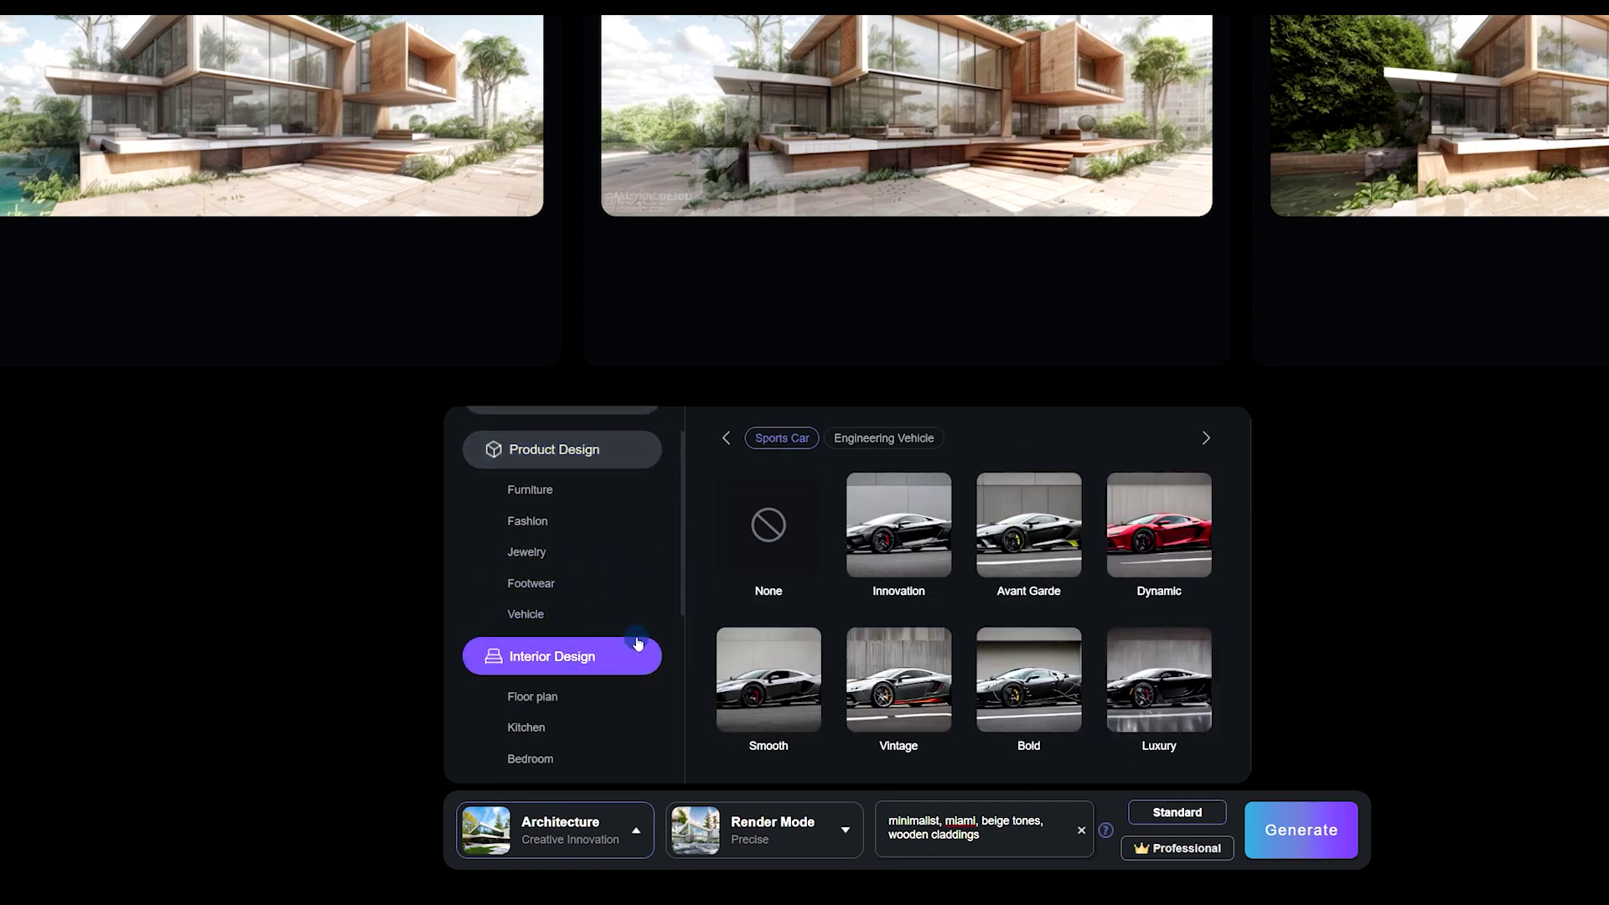
scroll(718, 618, down, 2)
scroll(645, 628, down, 2)
click(634, 624)
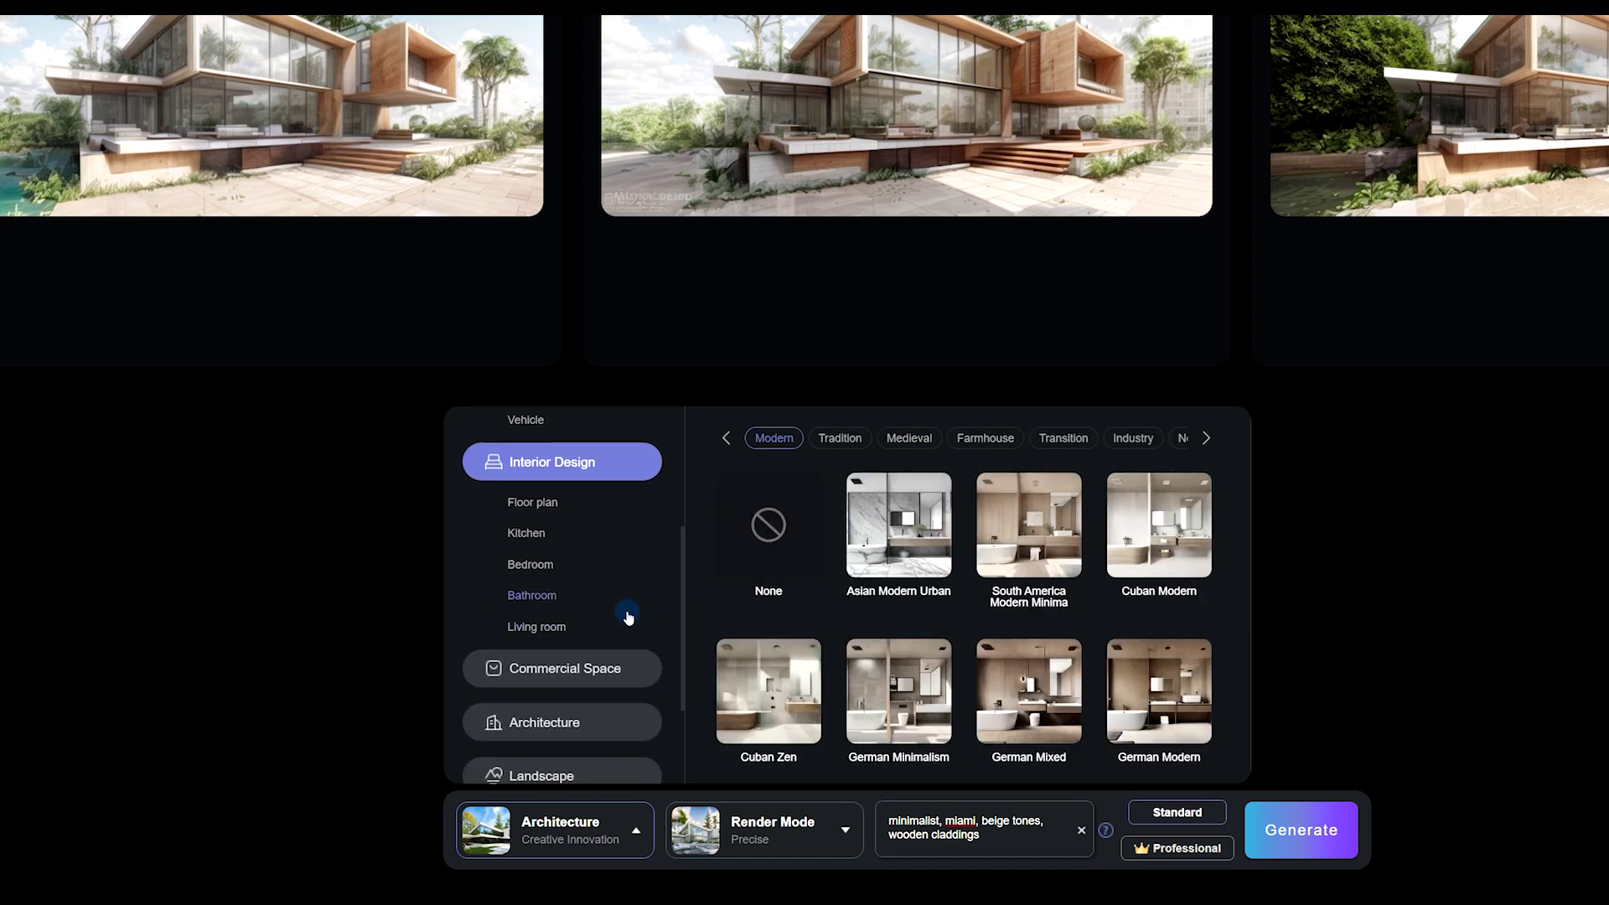
scroll(627, 621, down, 2)
click(607, 633)
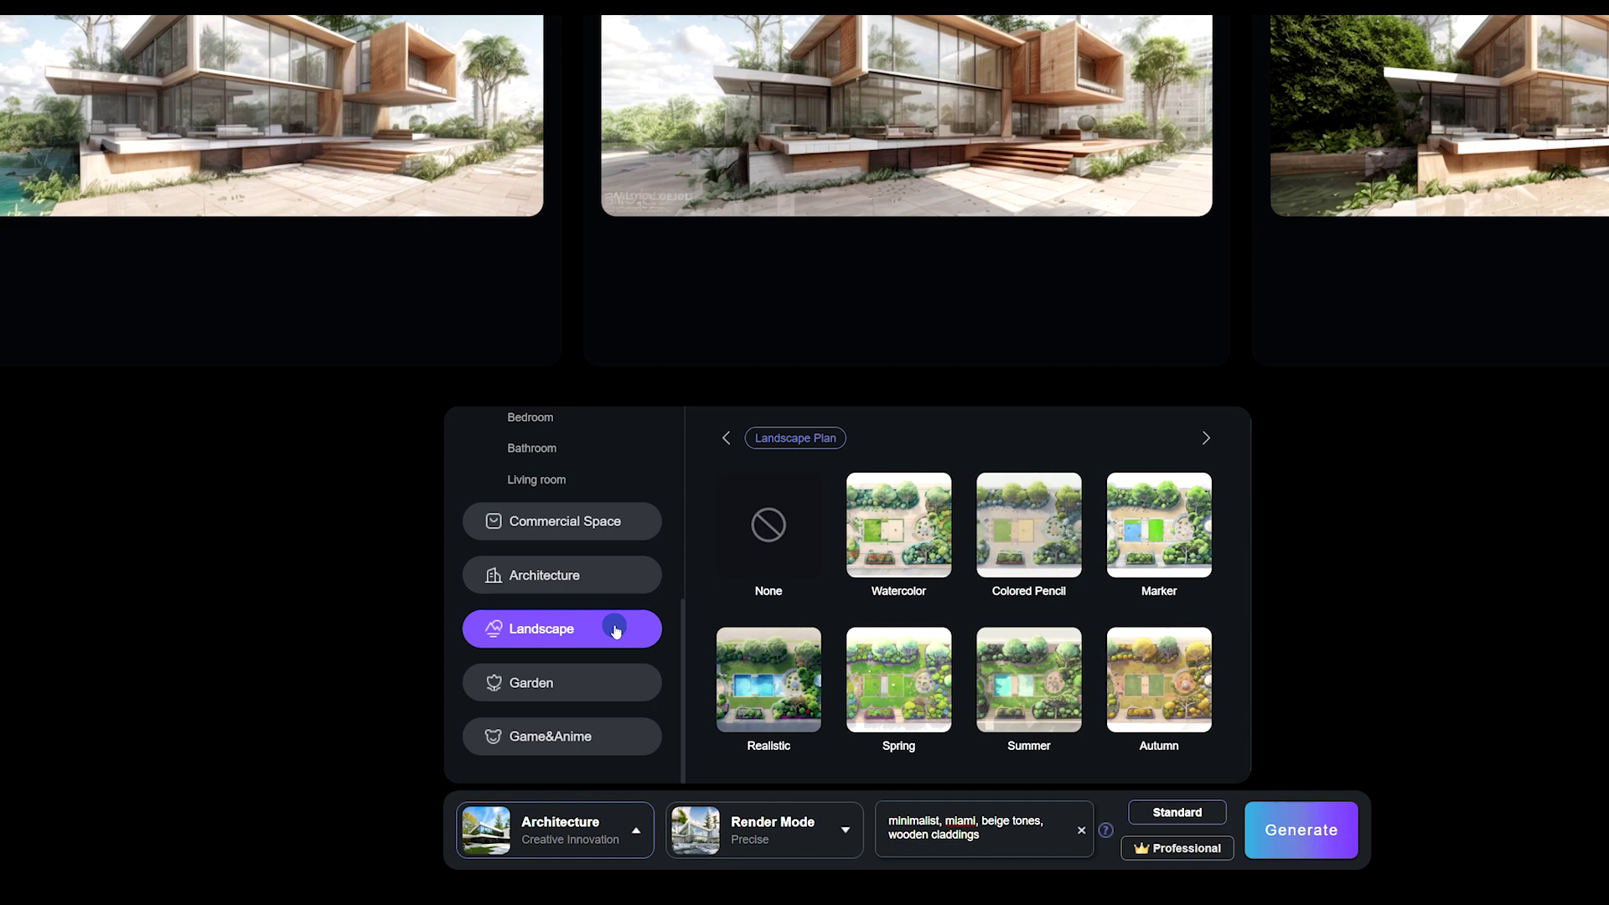
click(633, 621)
mouse_move(768, 678)
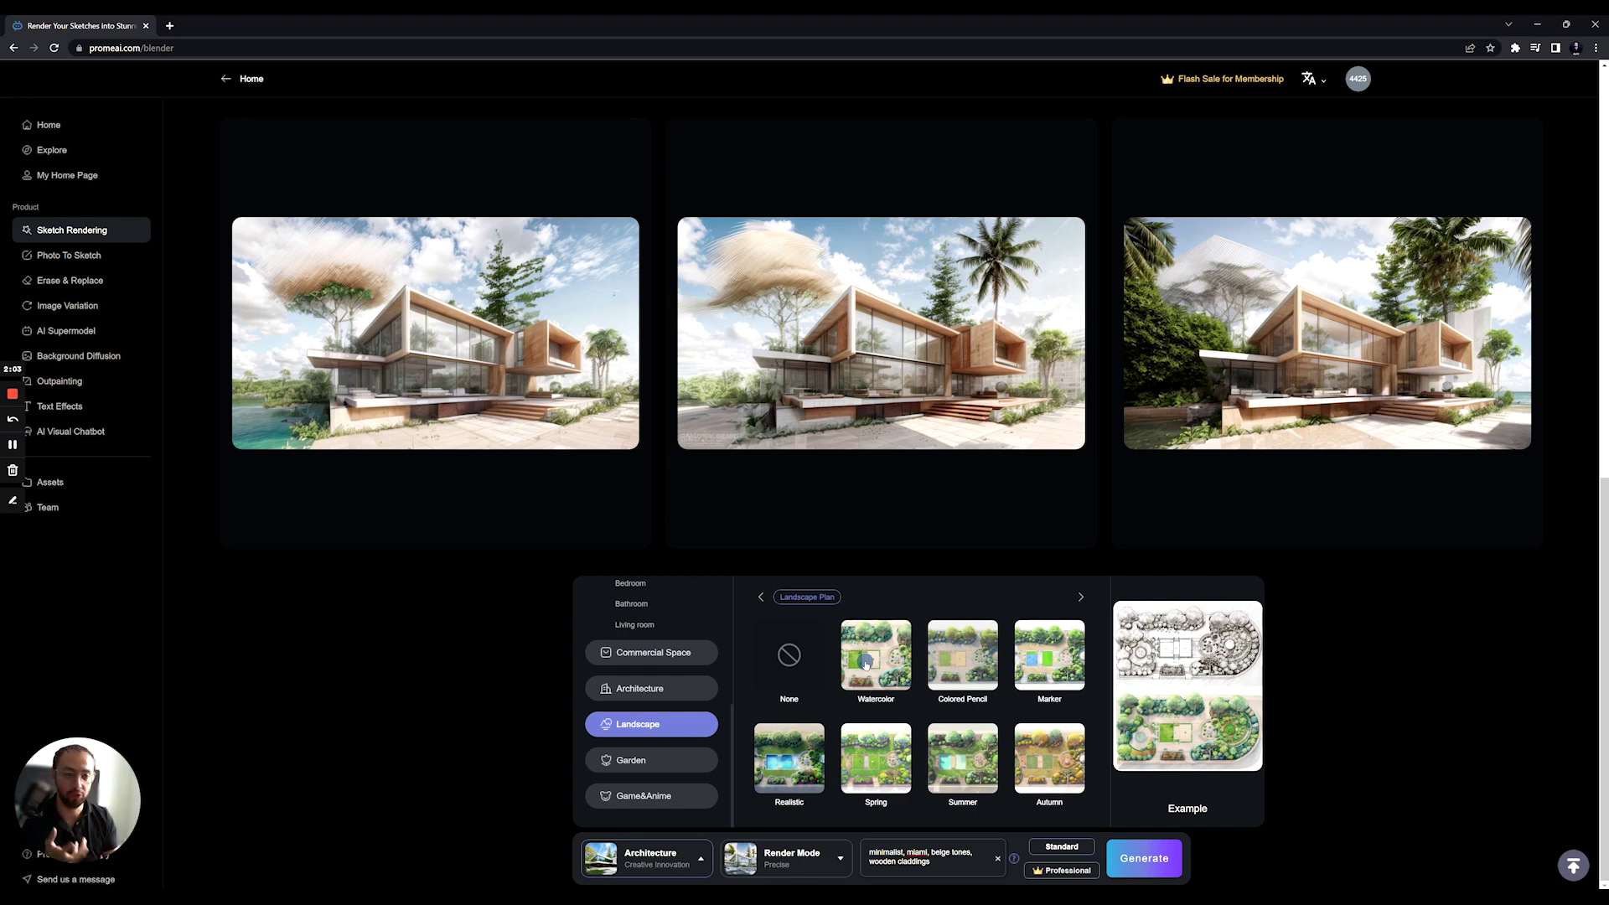
Load the spa room sample into Photo to Sketch with the Pencil Line Art style
click(96, 257)
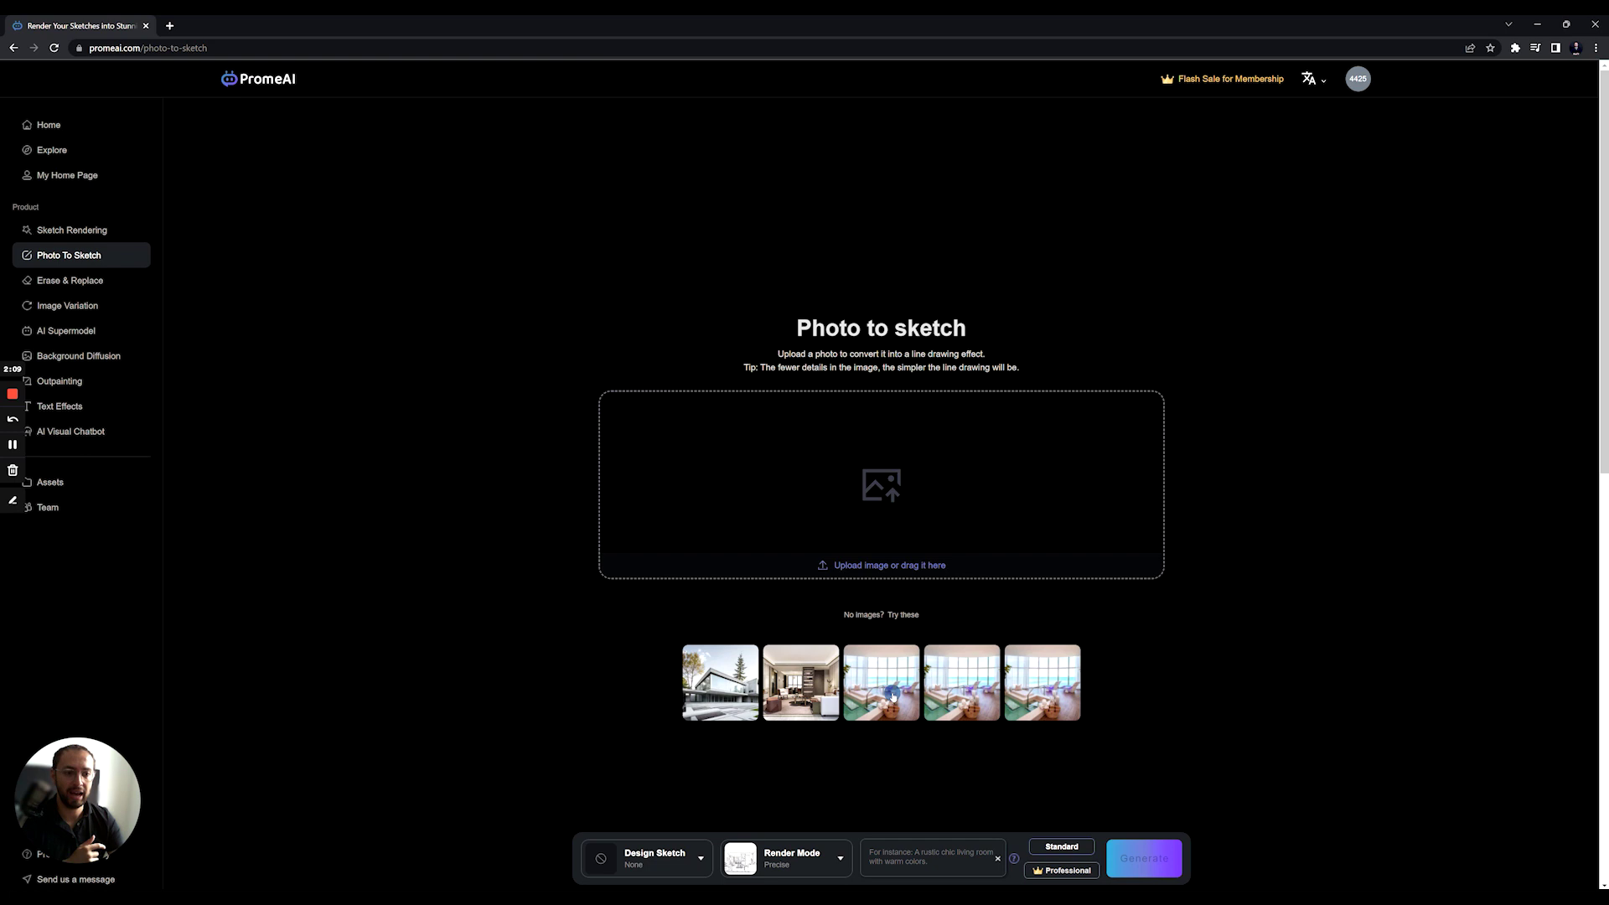
click(894, 696)
click(698, 857)
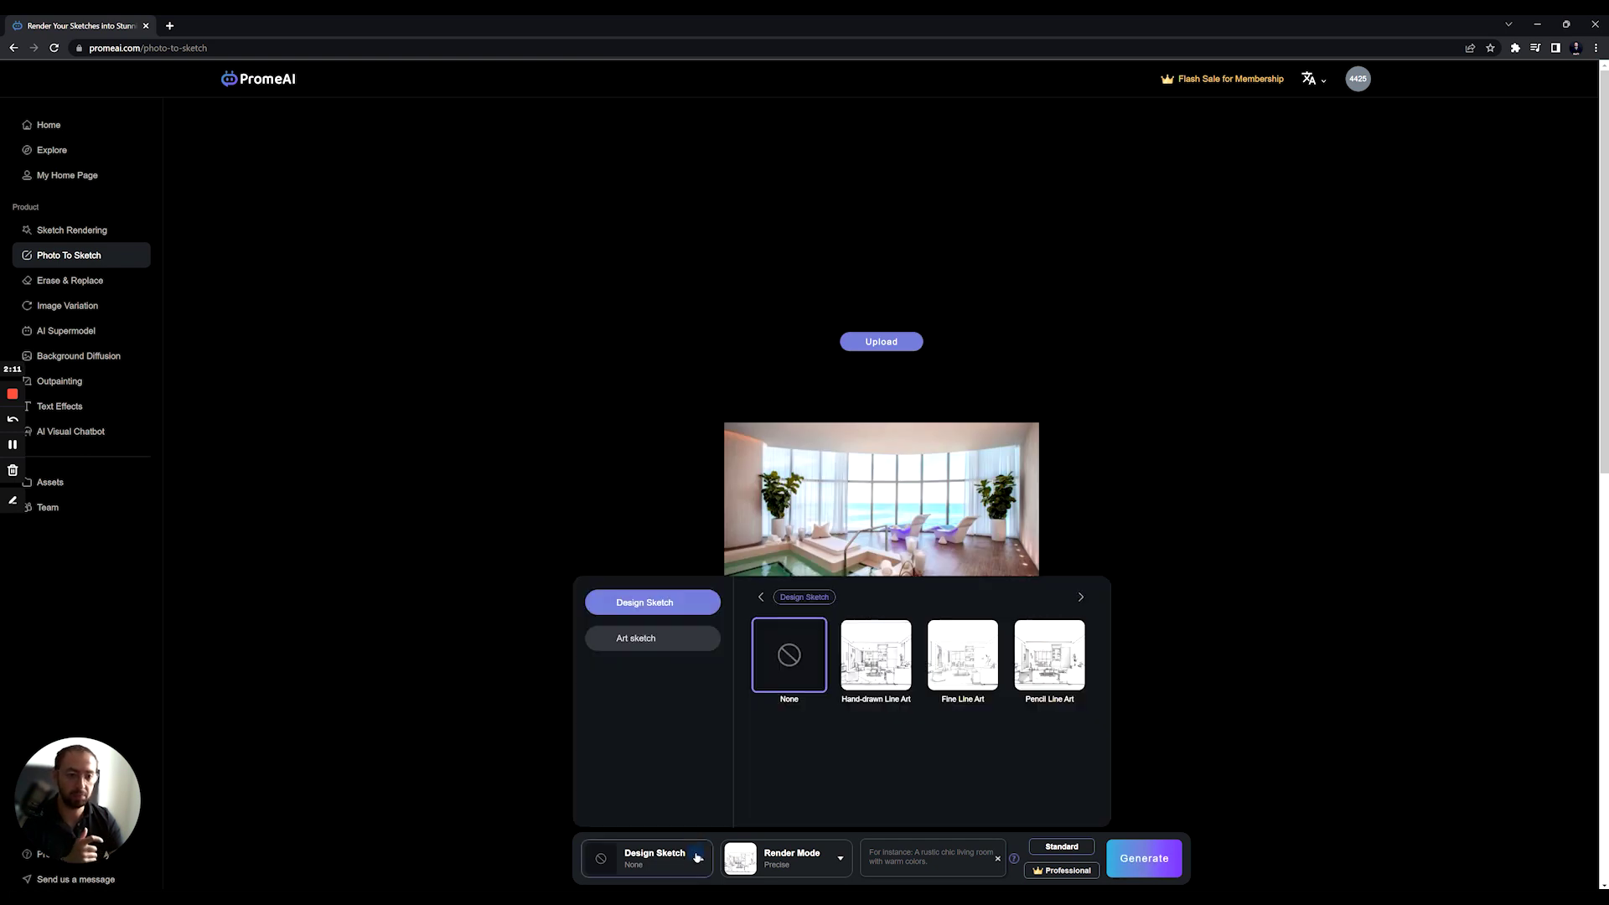
mouse_move(938, 675)
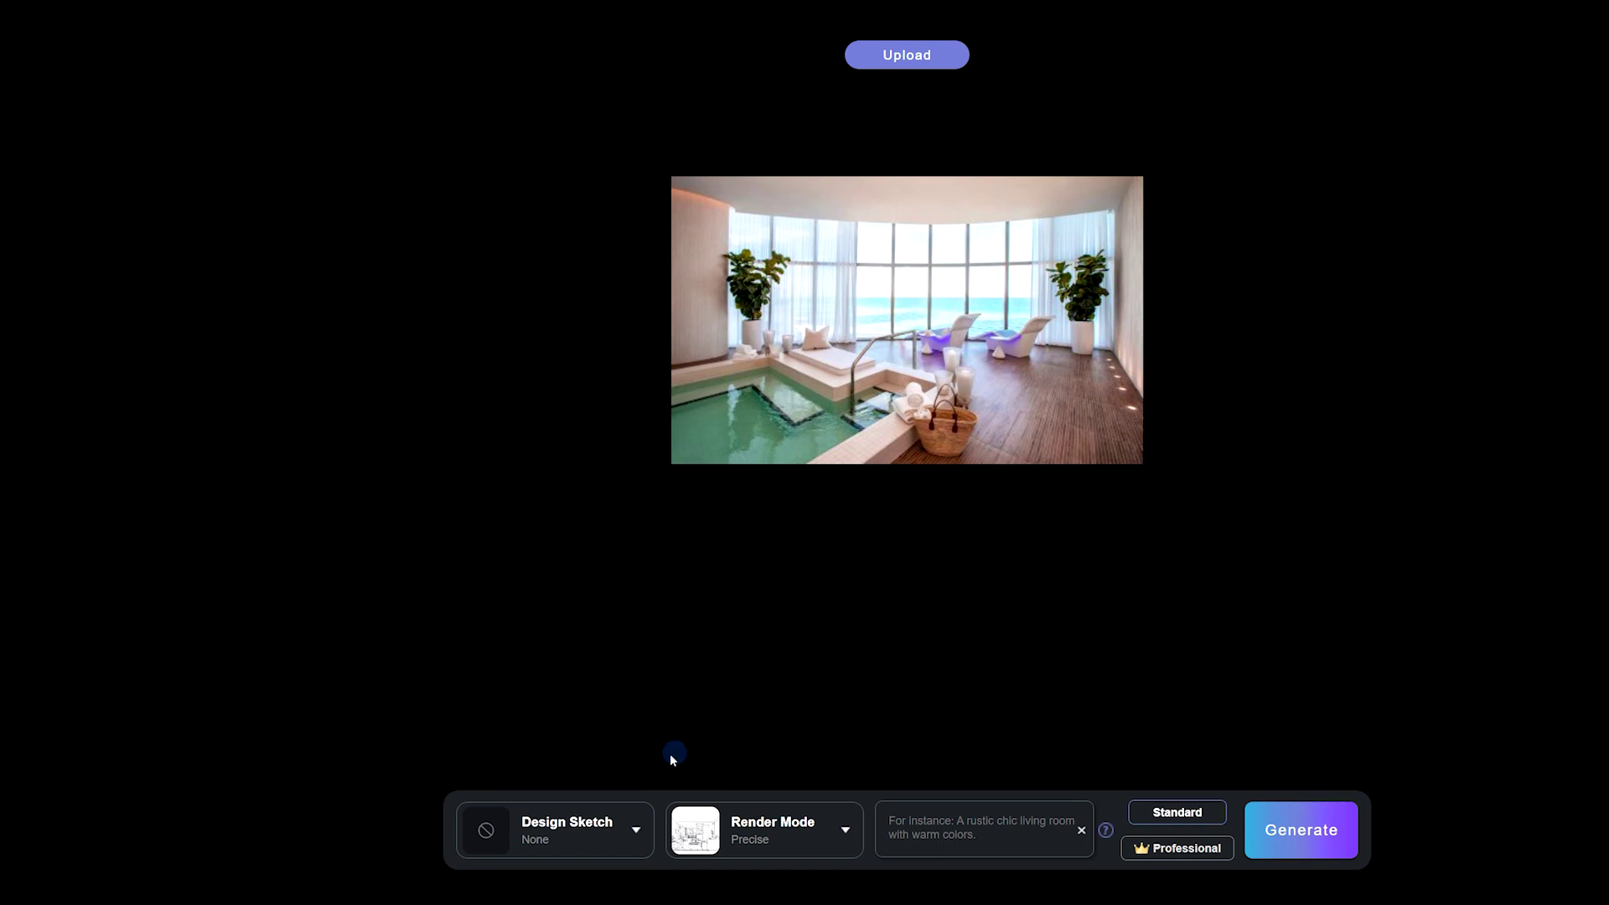
click(701, 857)
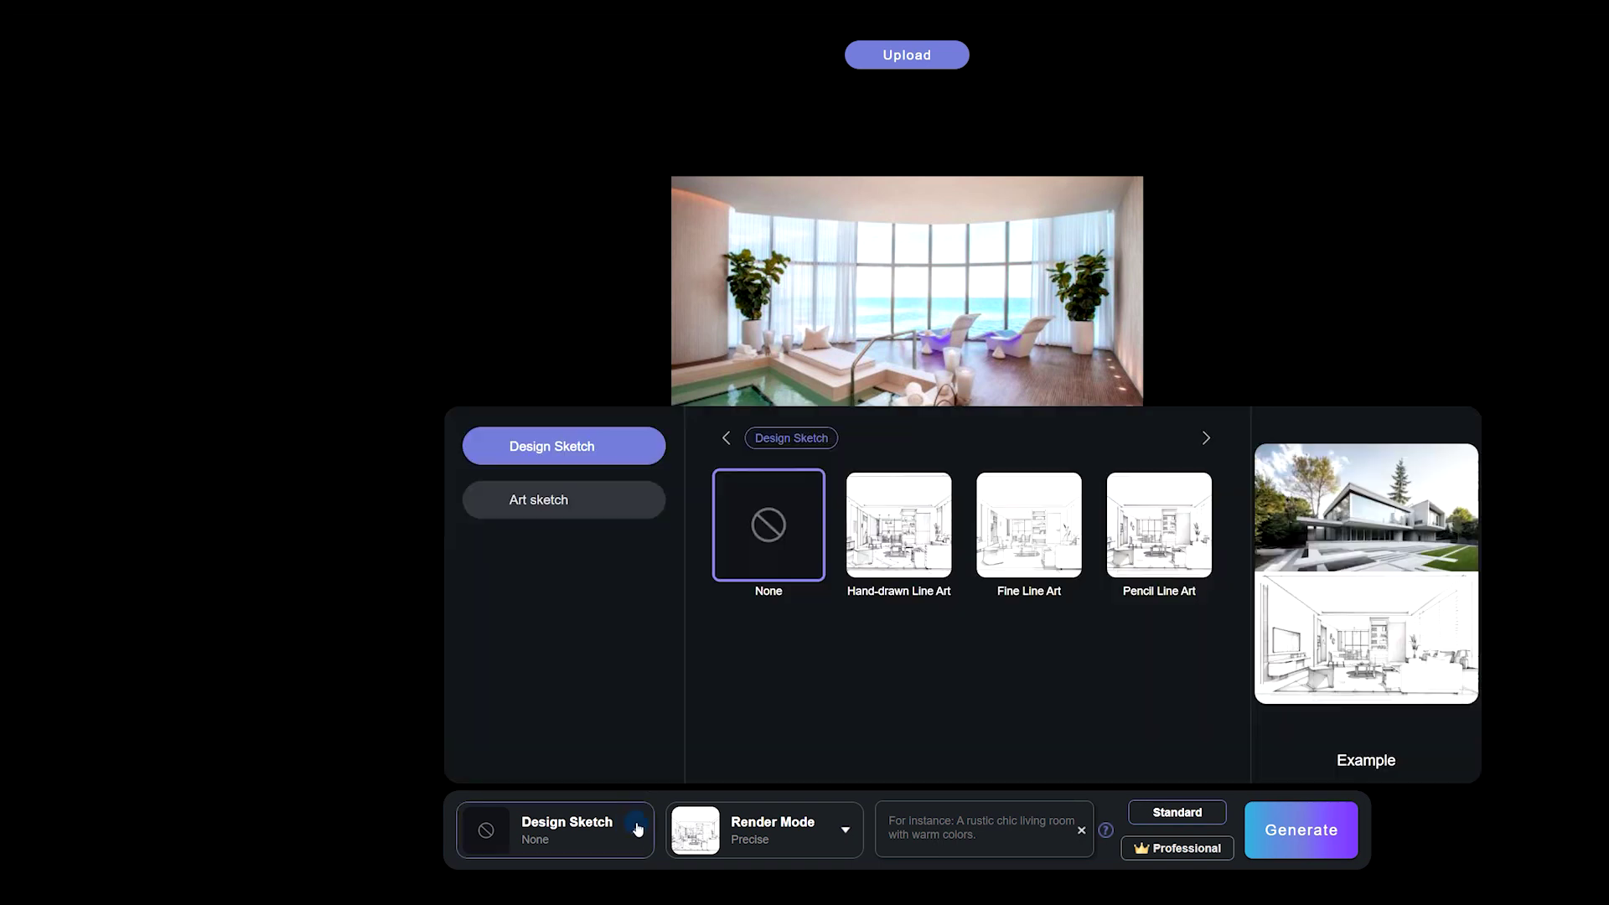
click(1140, 526)
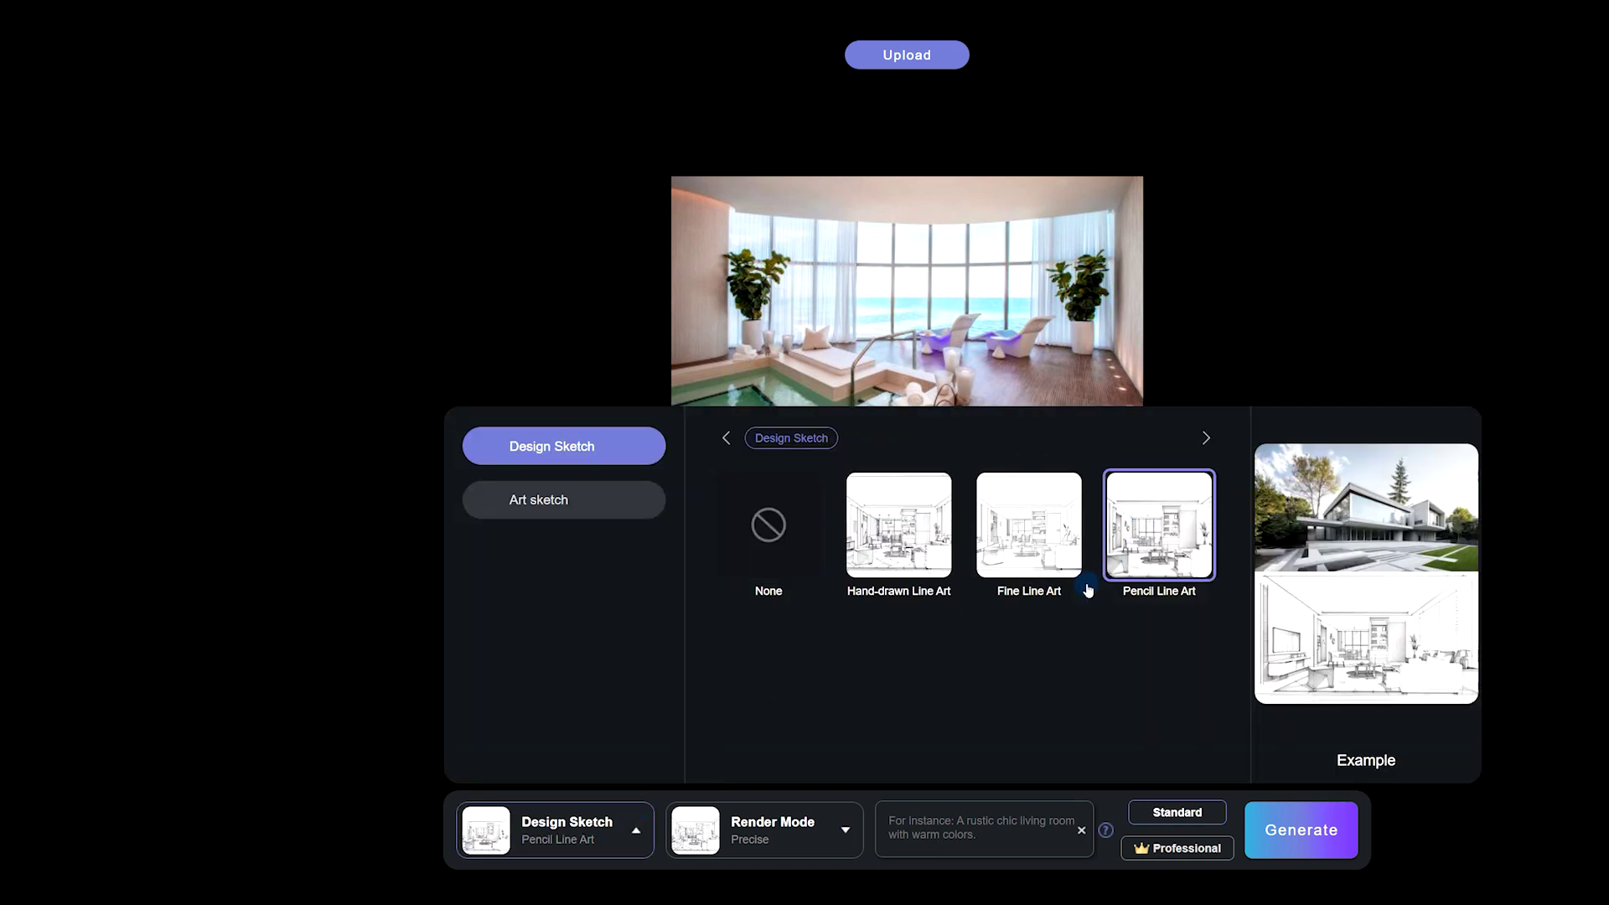
Set the render mode to Outline
click(842, 831)
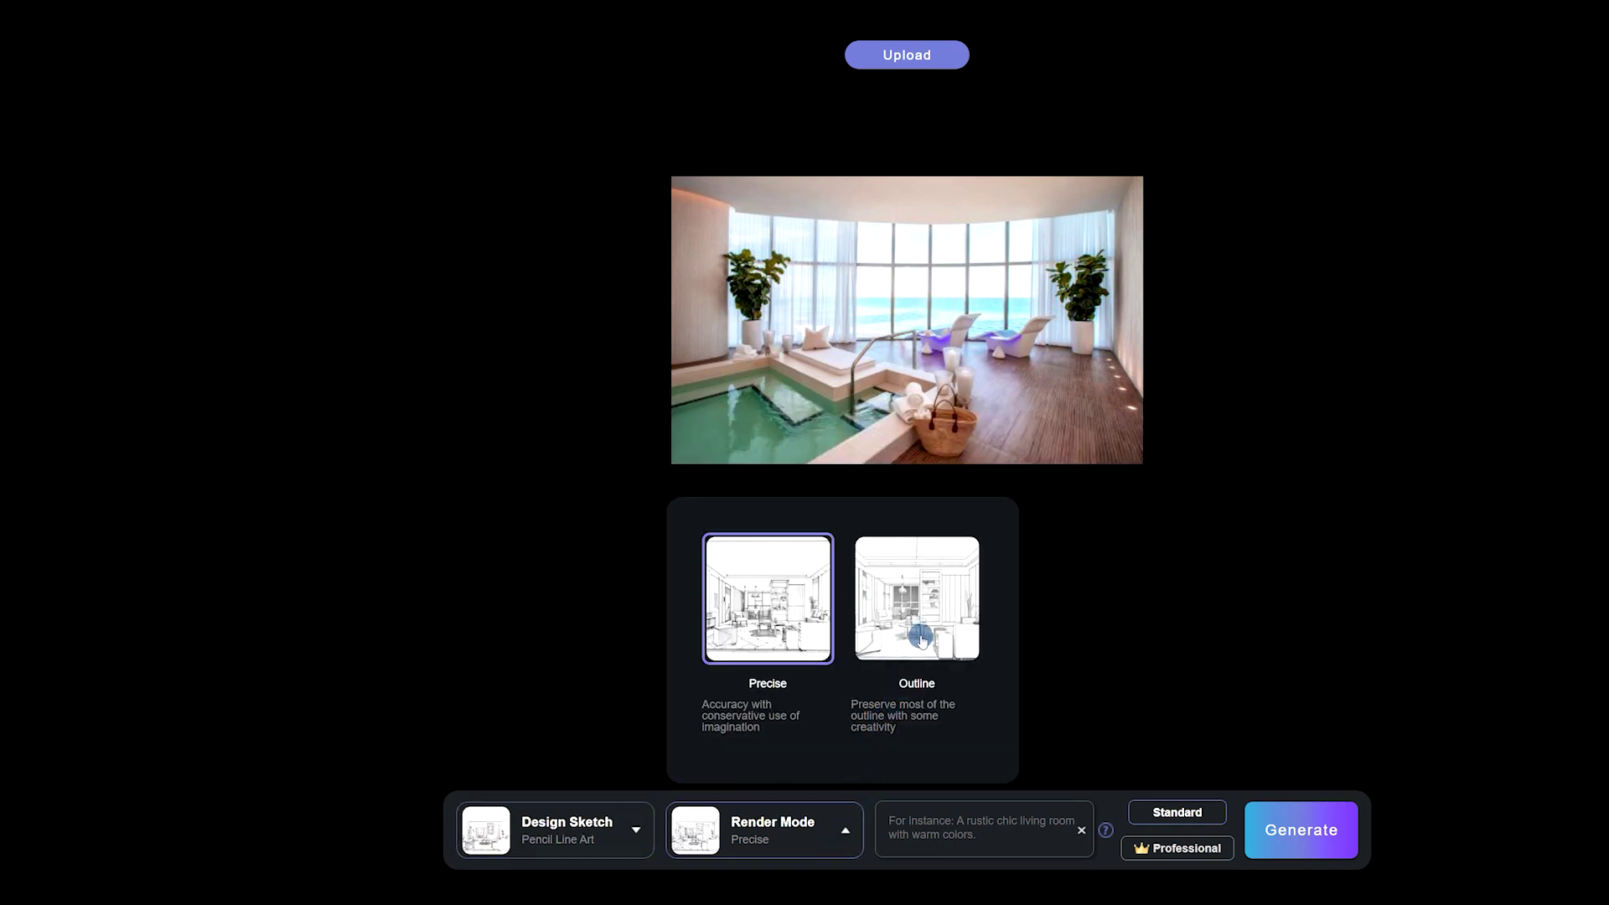
click(956, 645)
click(1014, 825)
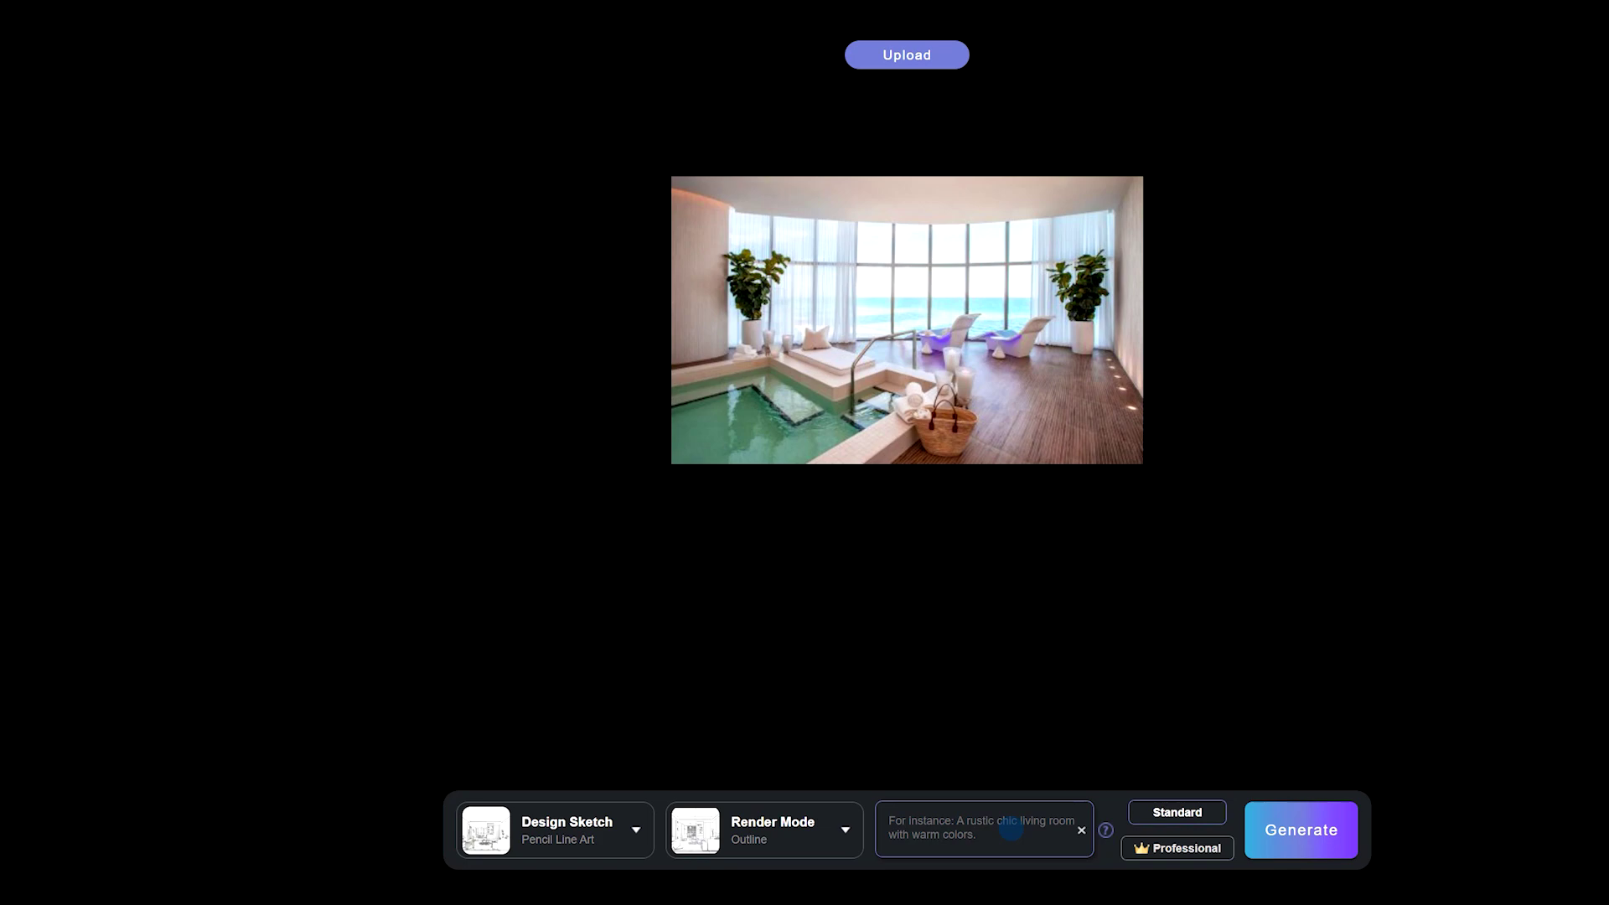
Generate a pencil line-art outline sketch of the spa photo
click(1333, 813)
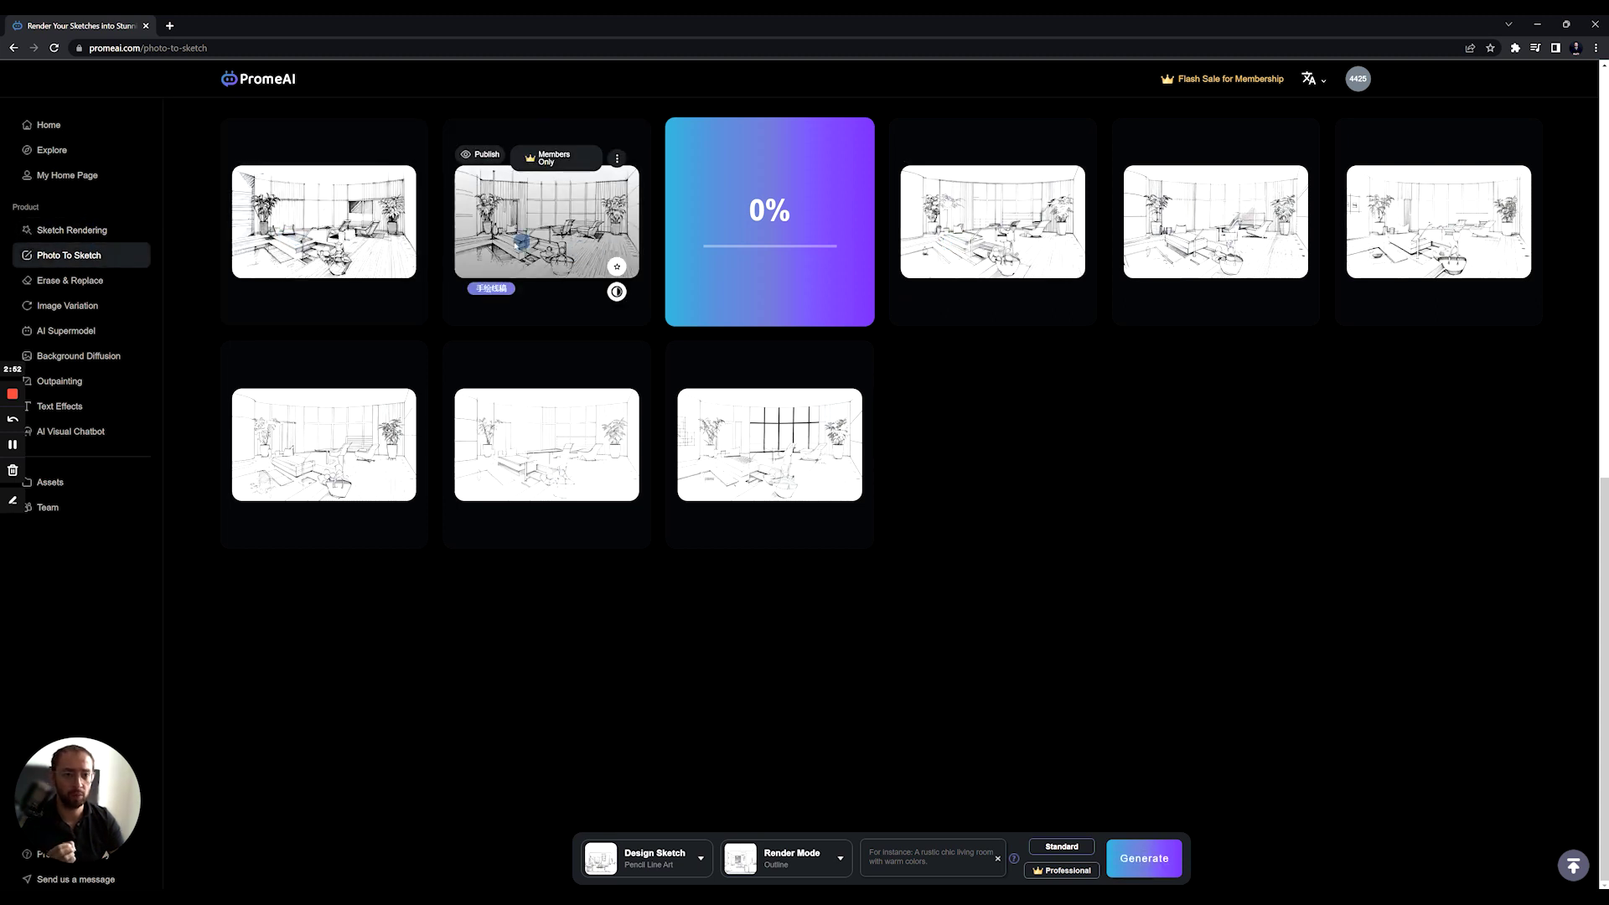
Enlarge and compare the second and fourth spa sketches, then return to the gallery
click(560, 243)
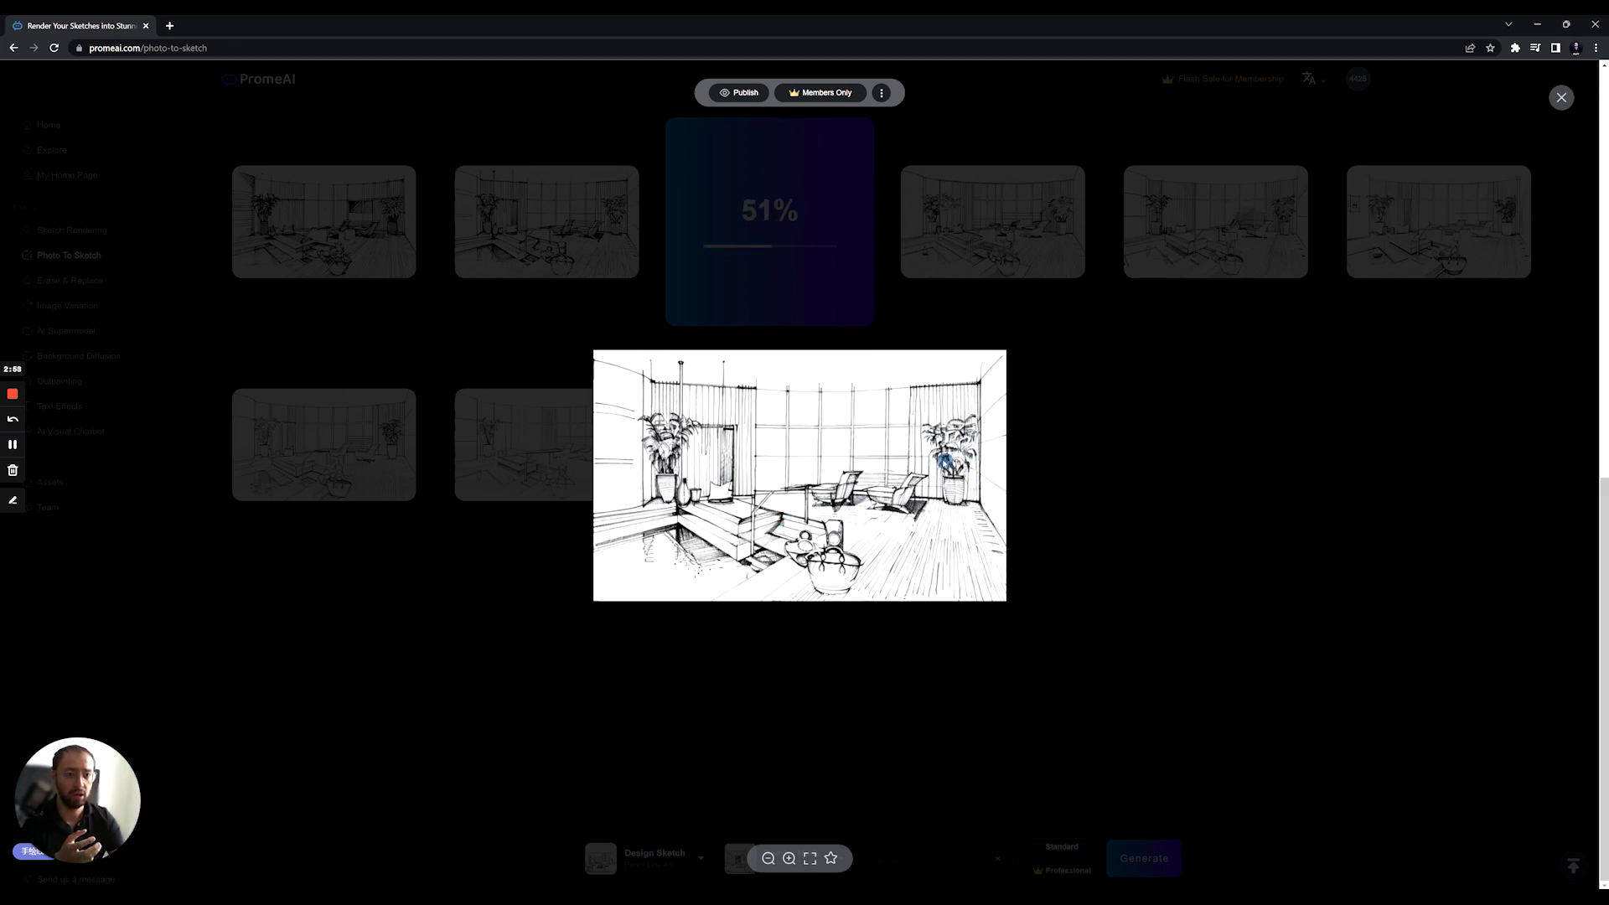
click(1071, 414)
click(1040, 220)
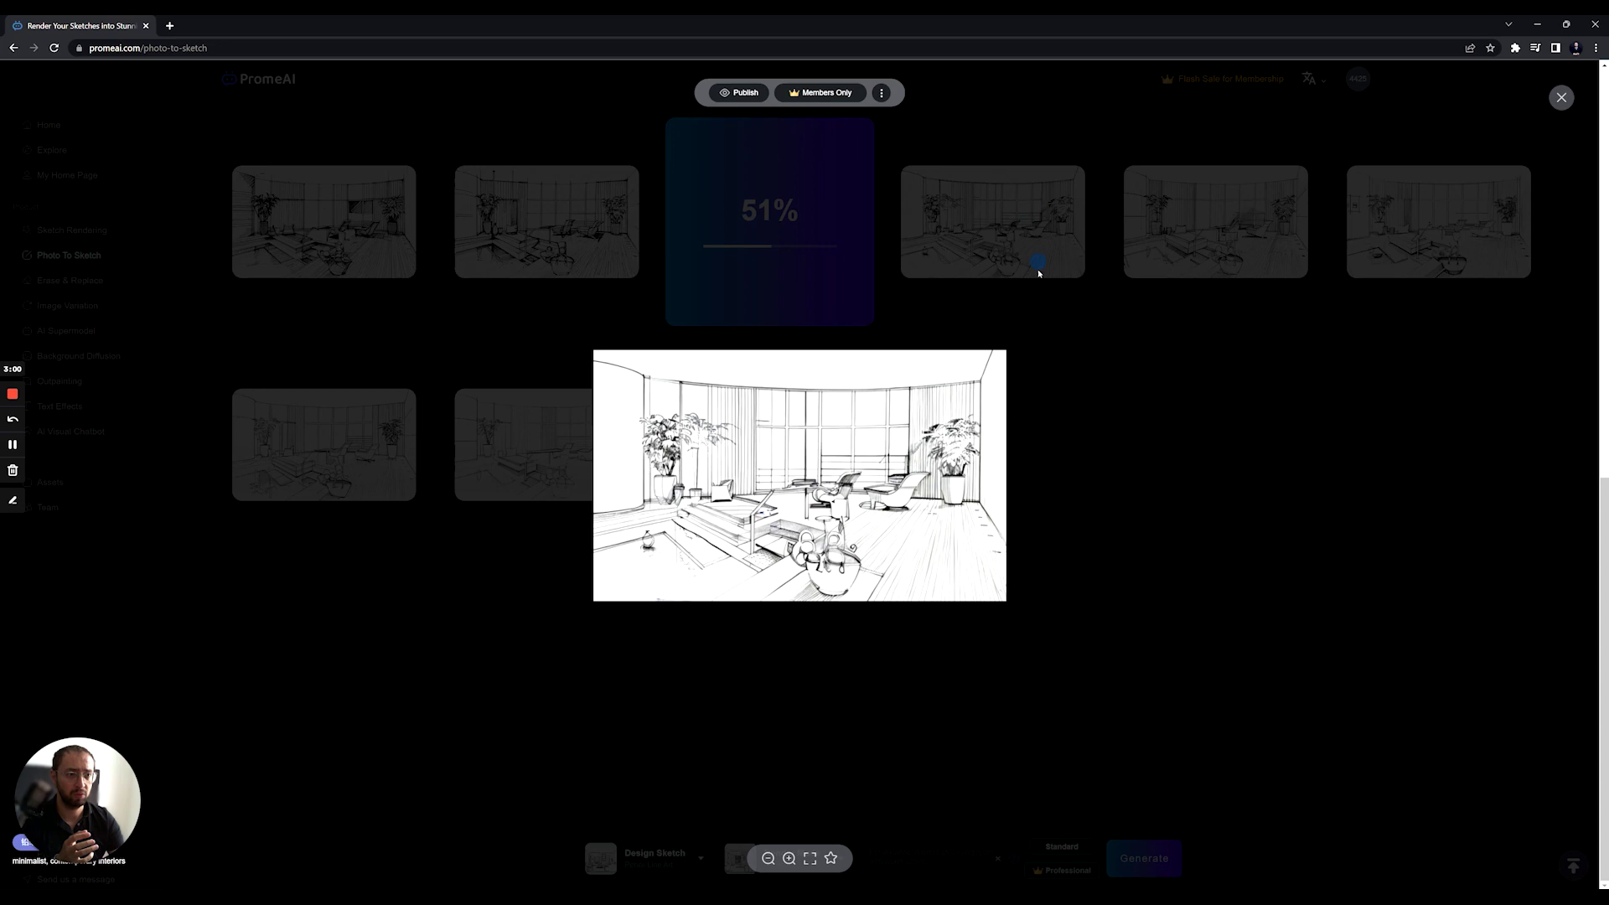
click(562, 242)
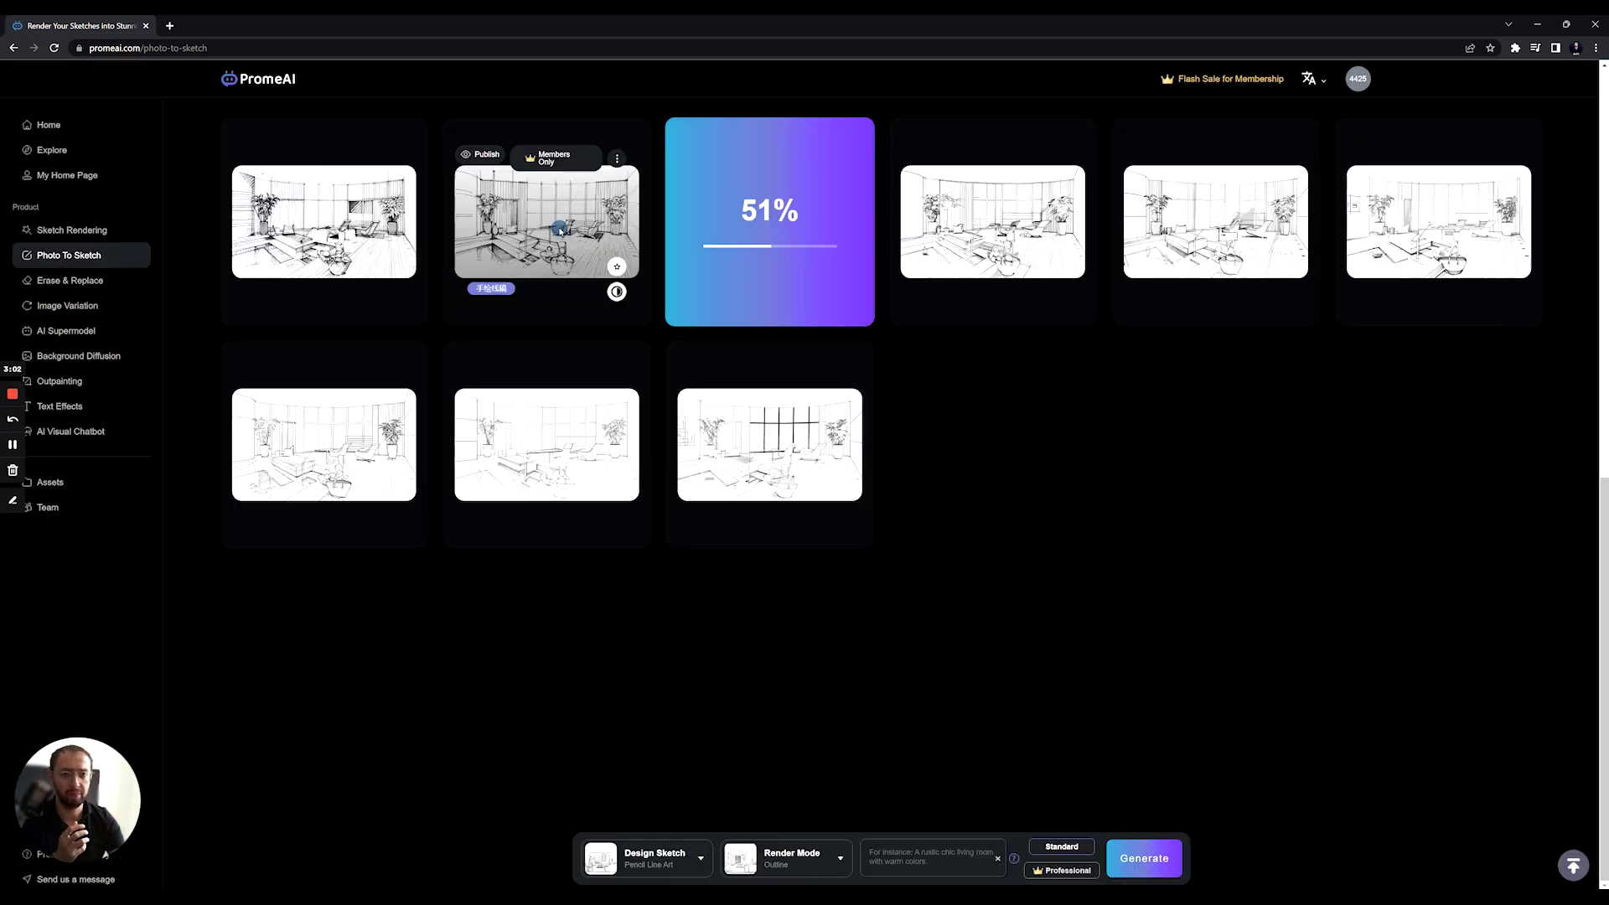
click(560, 231)
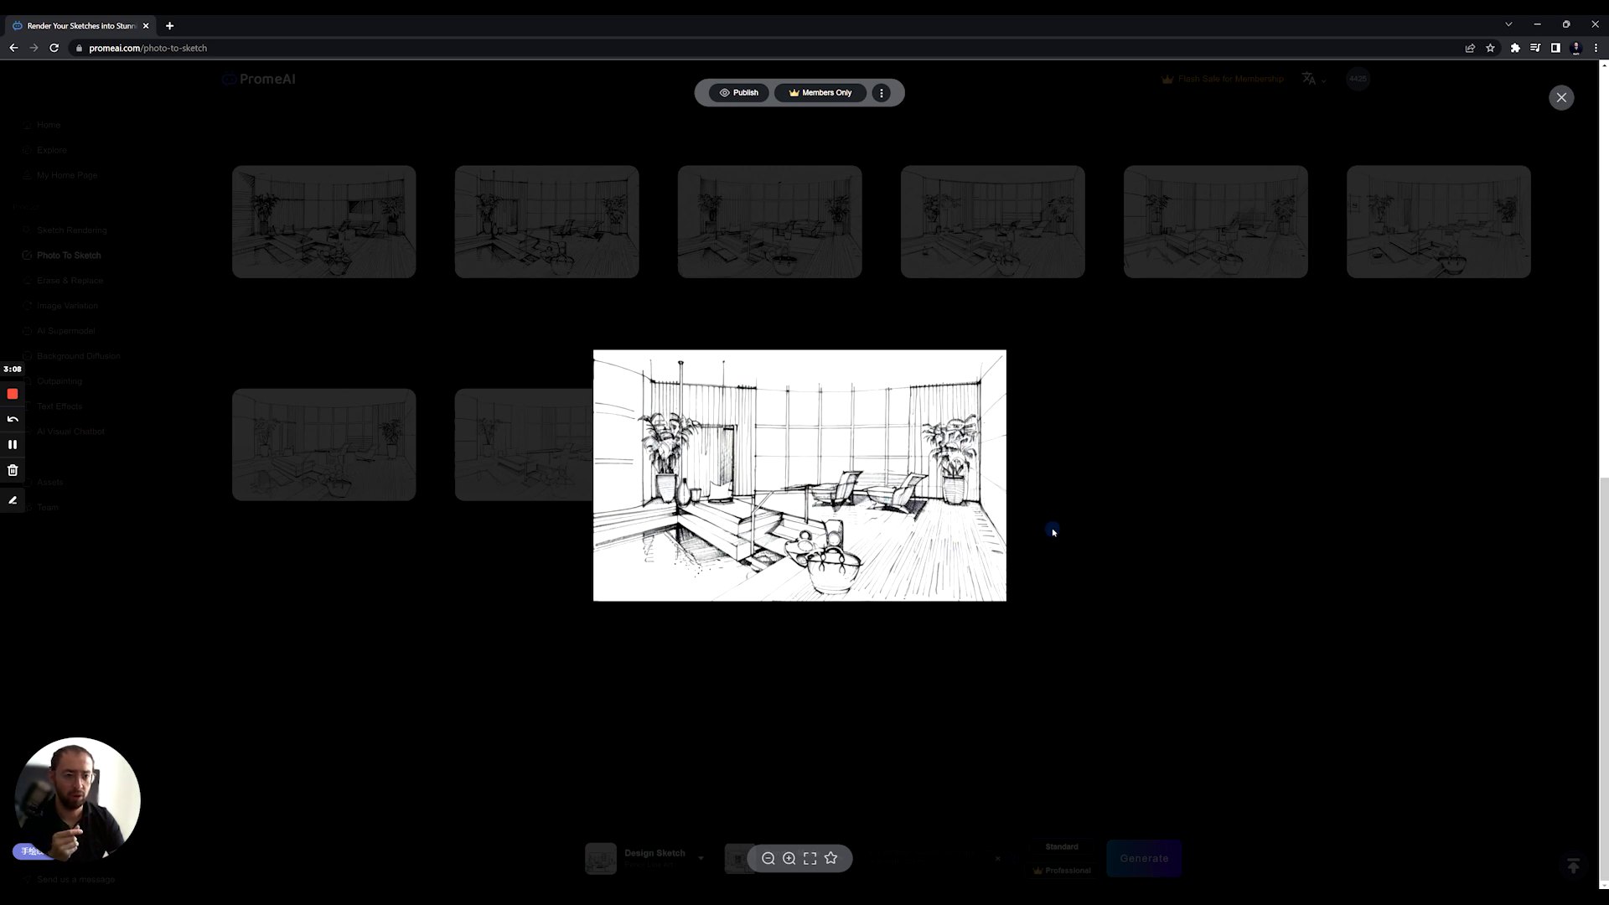
click(1057, 492)
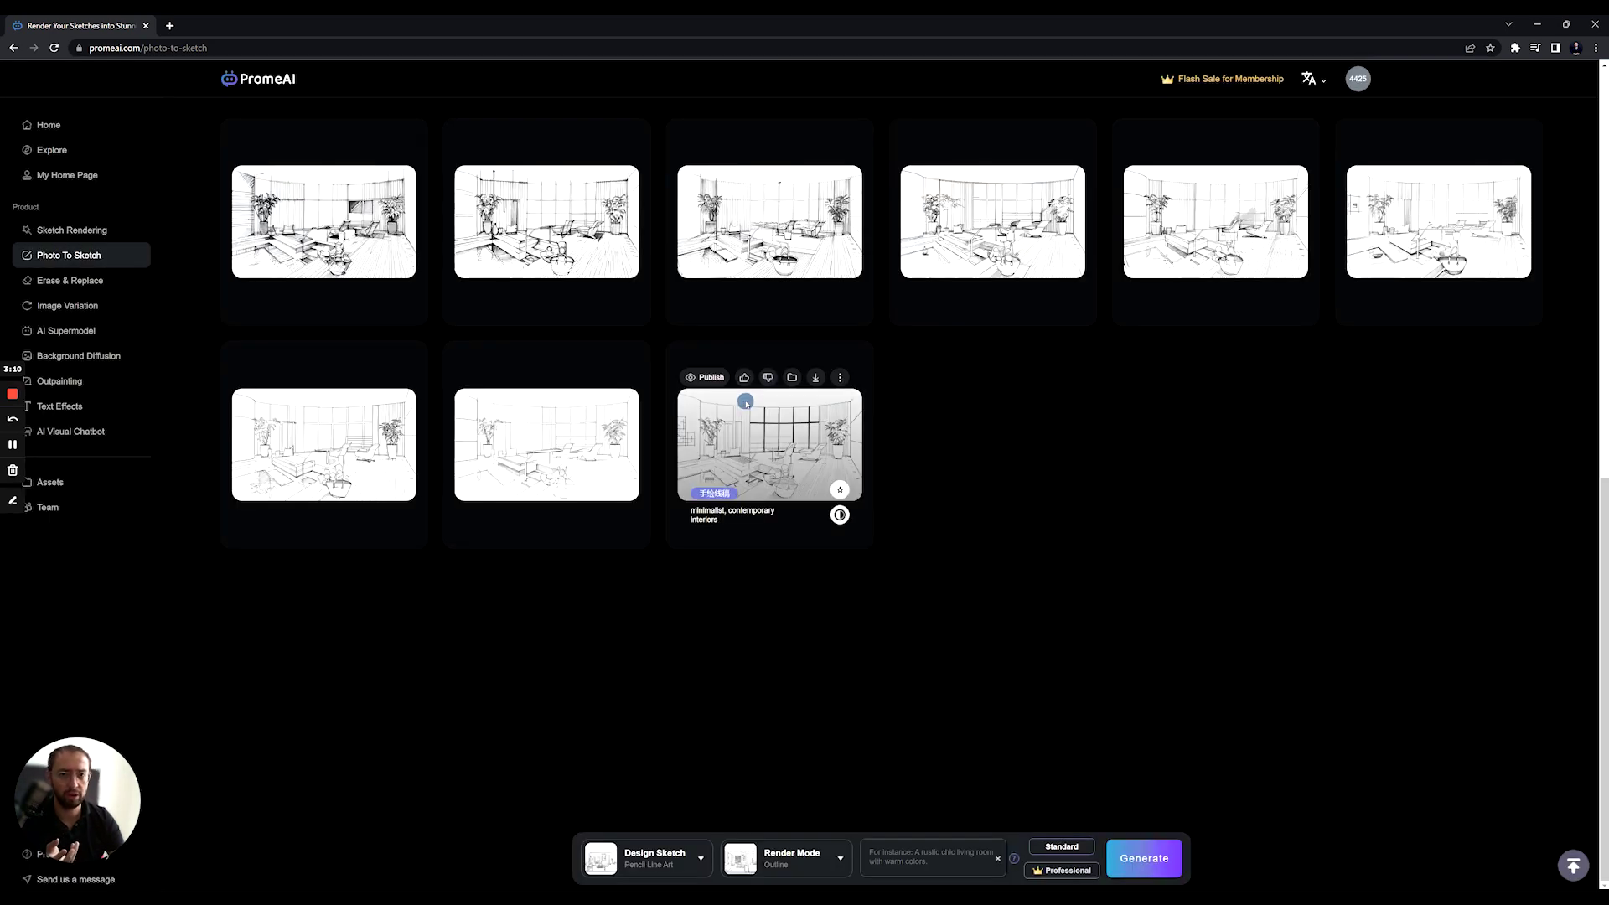
Switch to the Sketch Rendering tool from the left sidebar
click(98, 230)
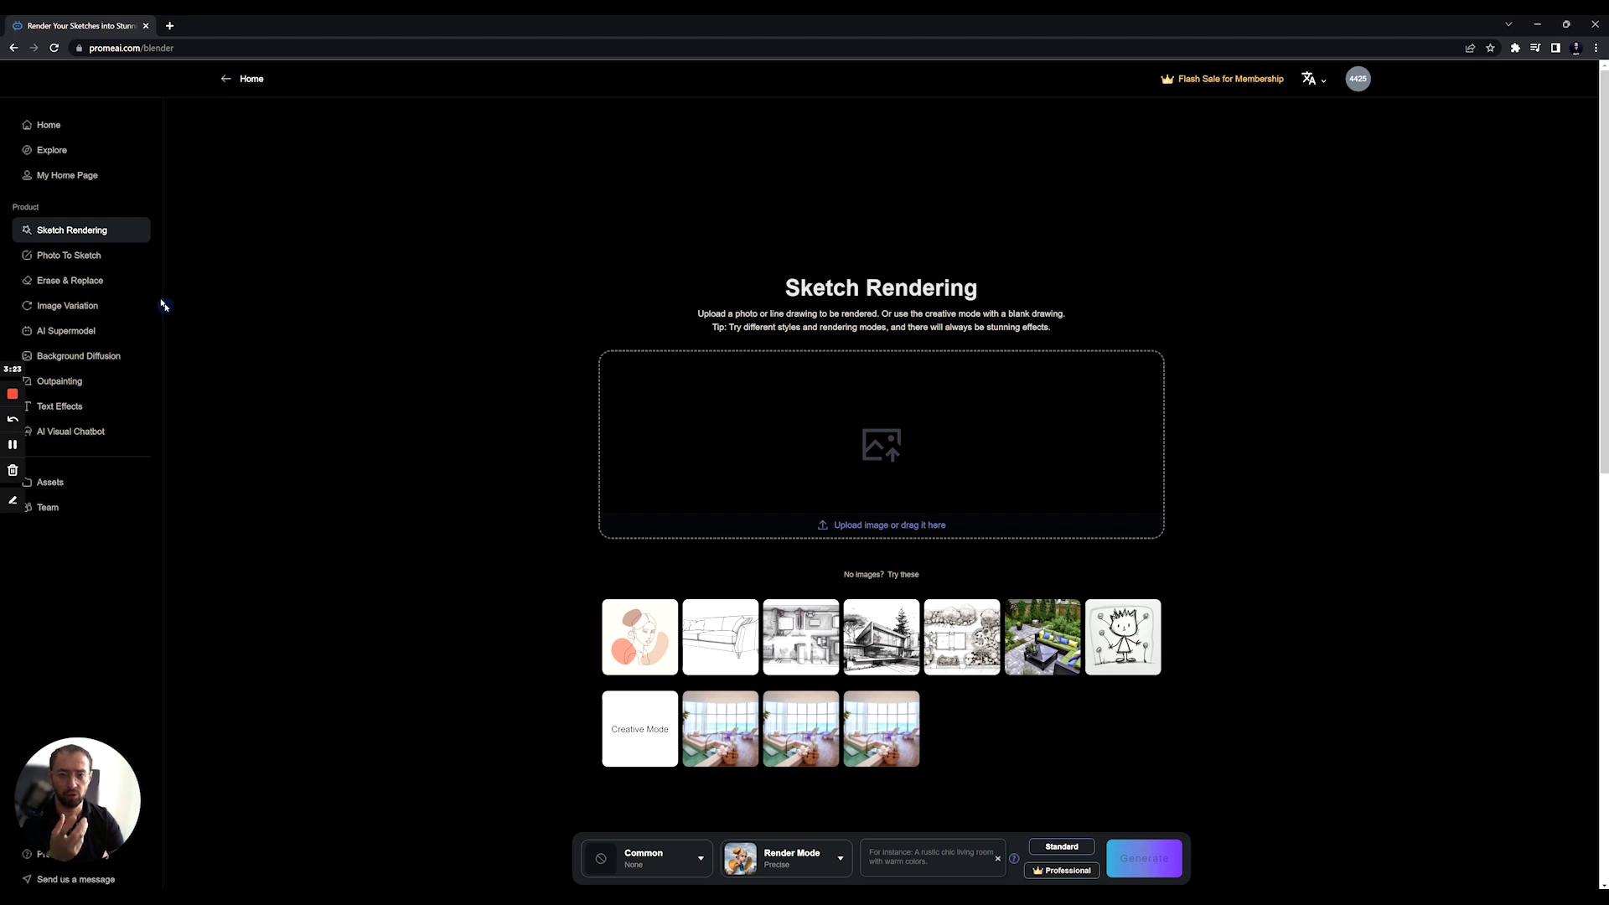
Load the spa sample image into the Erase & Replace tool
click(116, 266)
click(678, 444)
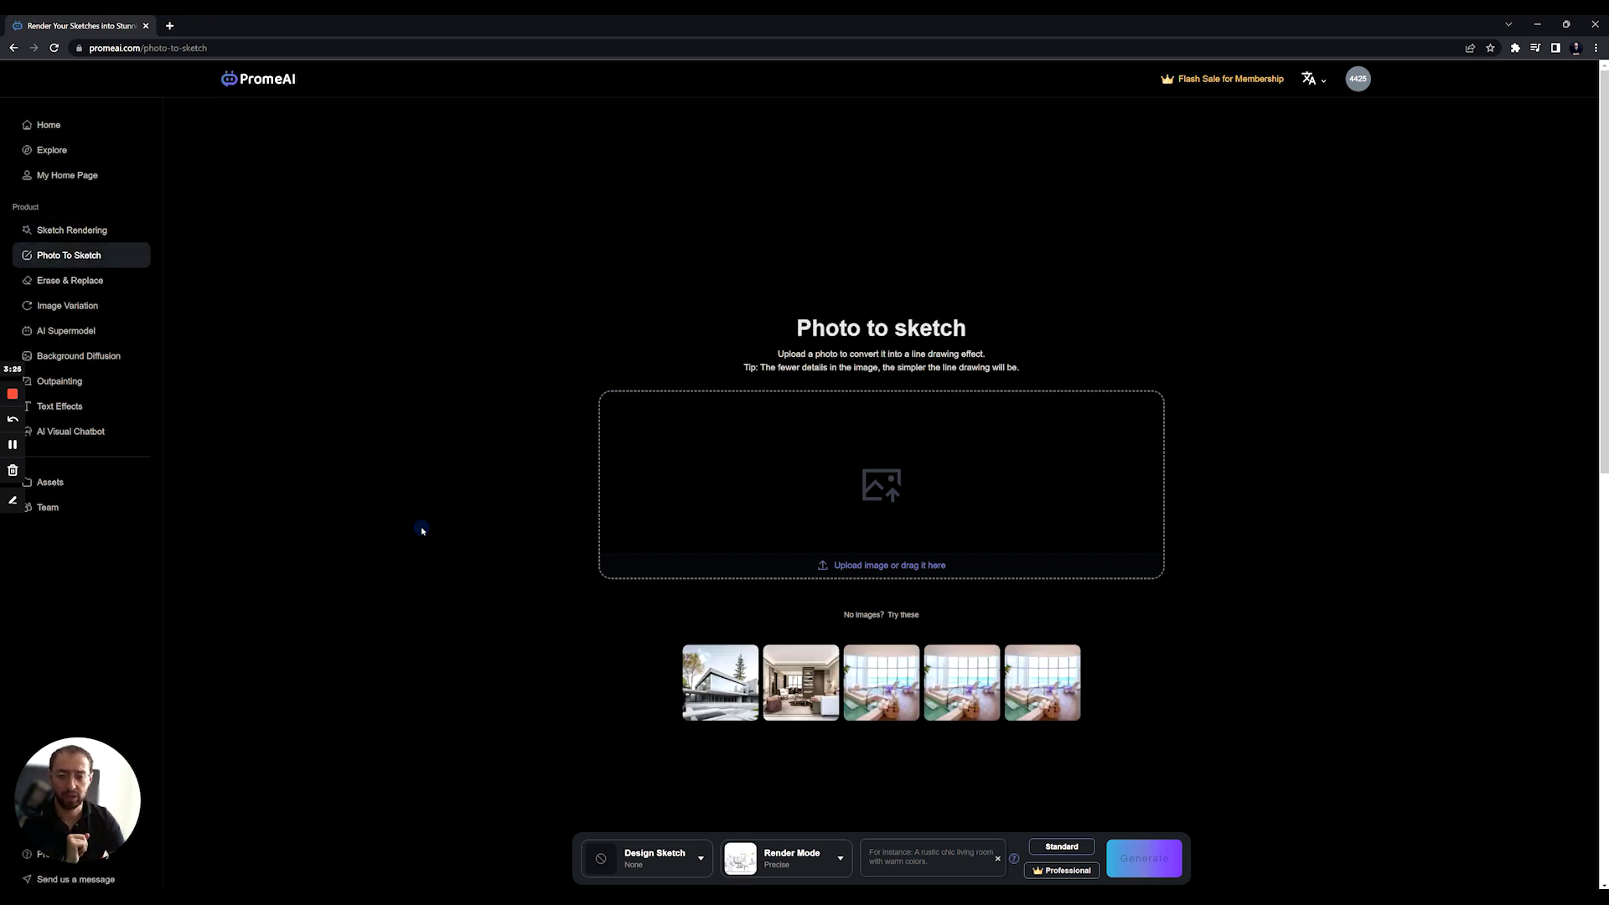
click(112, 281)
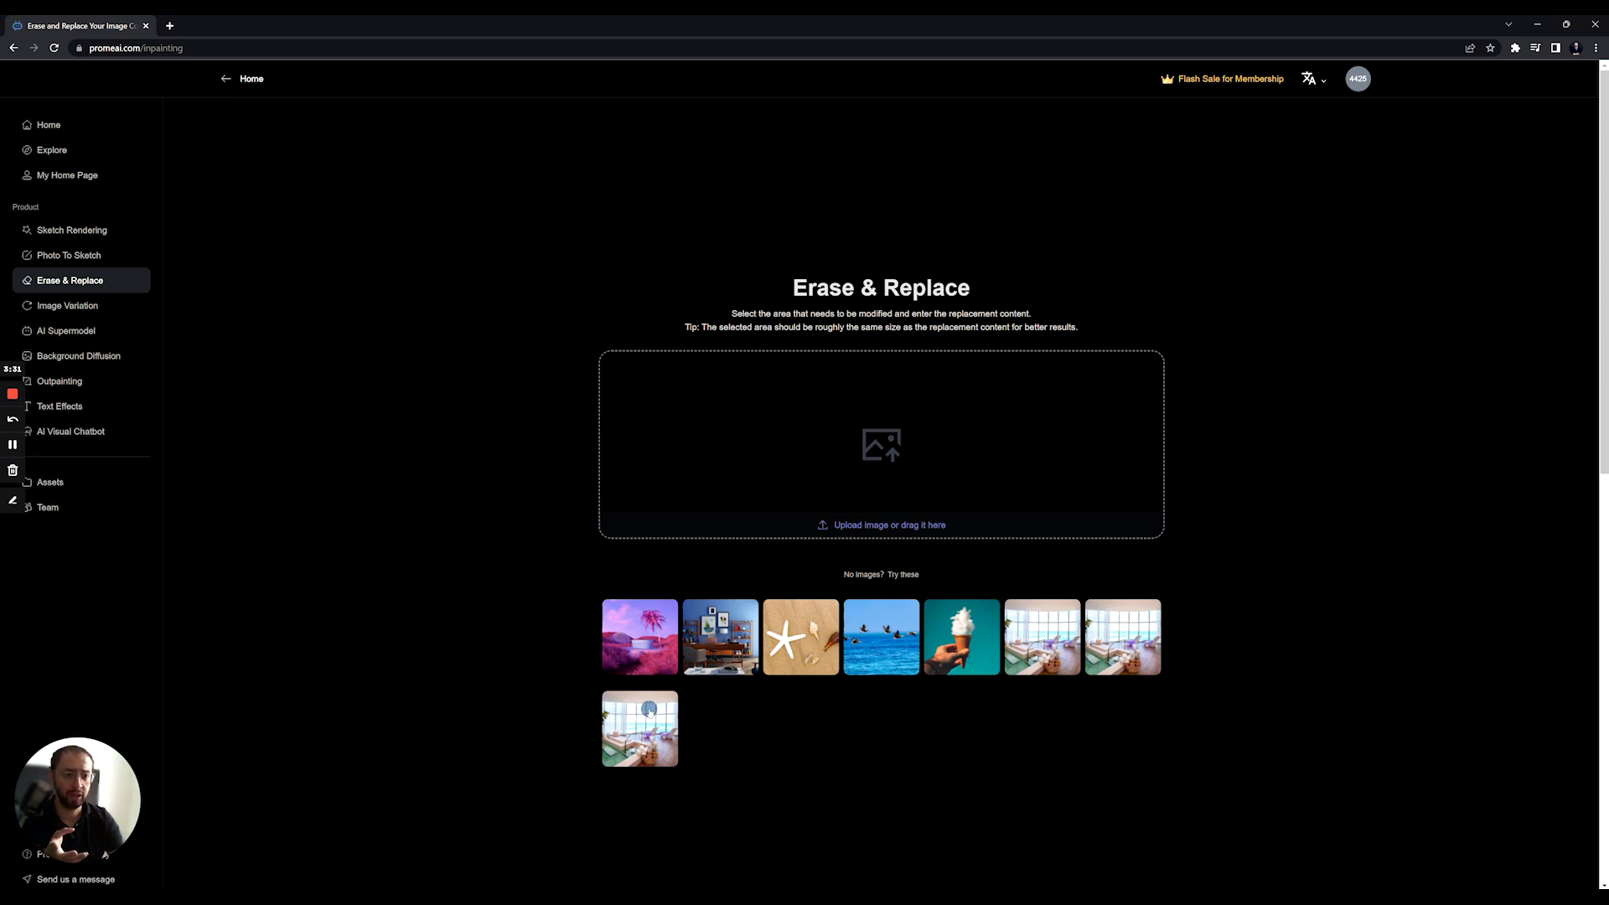
click(1018, 639)
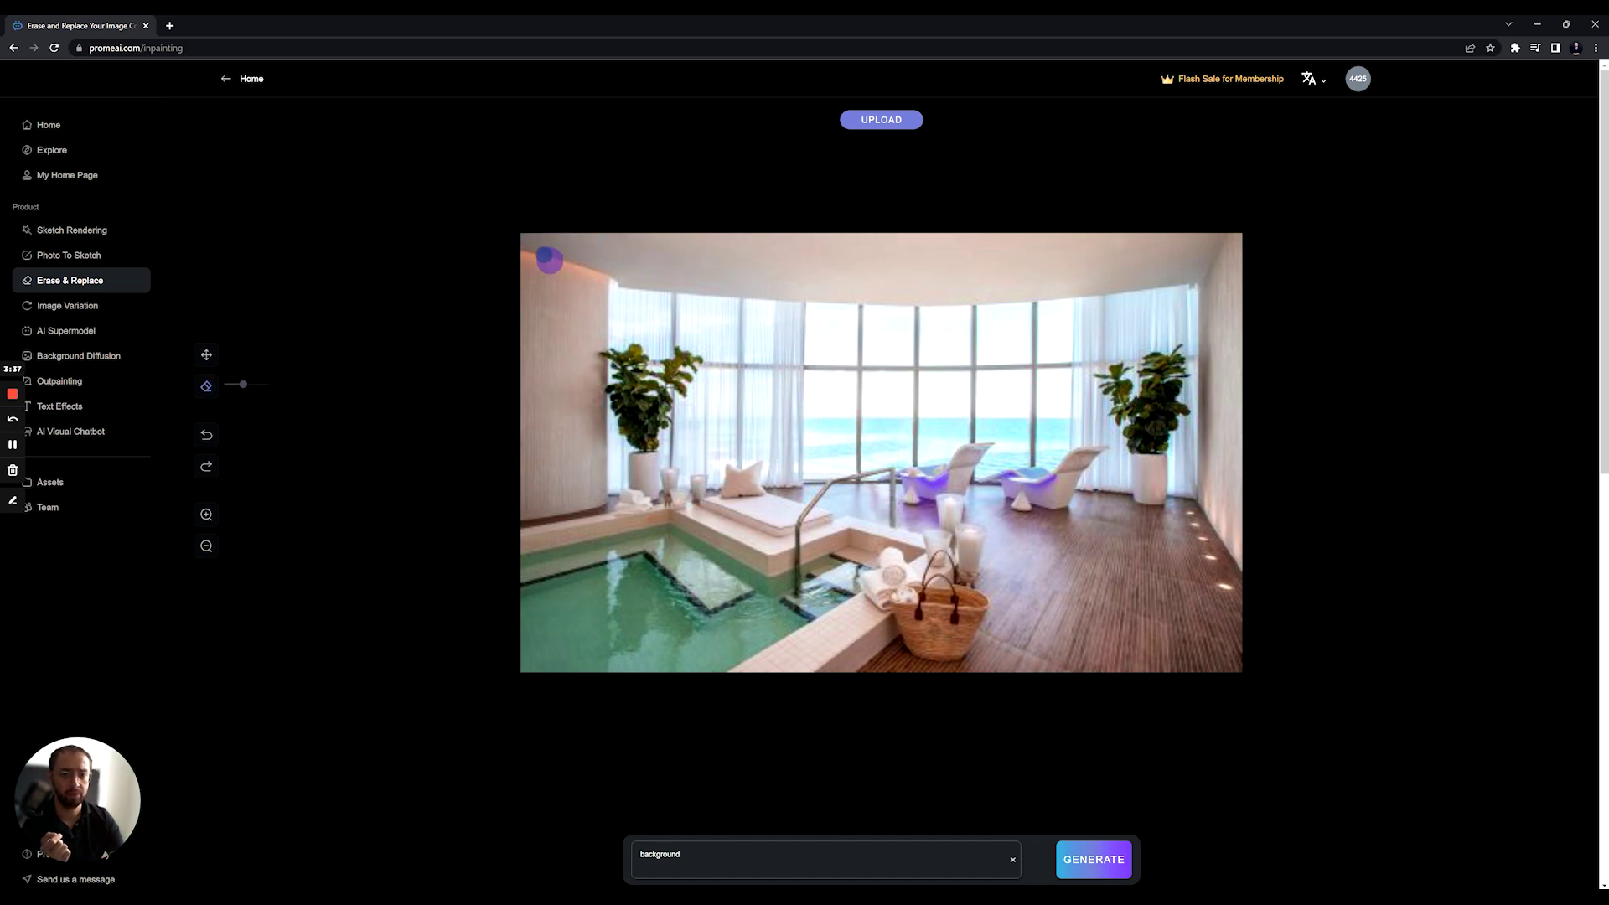
Mask the ceiling and regenerate it with the prompt 'wooden roof'
mouse_move(528, 239)
mouse_down()
mouse_move(650, 284)
mouse_move(1051, 296)
mouse_move(1186, 284)
mouse_move(1226, 234)
mouse_move(776, 222)
mouse_move(628, 249)
mouse_move(642, 250)
mouse_move(553, 226)
mouse_move(698, 275)
mouse_move(619, 256)
mouse_move(1032, 291)
mouse_move(1158, 276)
mouse_move(1203, 242)
mouse_move(1027, 275)
mouse_move(607, 242)
mouse_move(1058, 269)
mouse_move(1122, 266)
mouse_move(1152, 244)
mouse_move(713, 246)
mouse_move(1077, 245)
mouse_move(952, 237)
mouse_up()
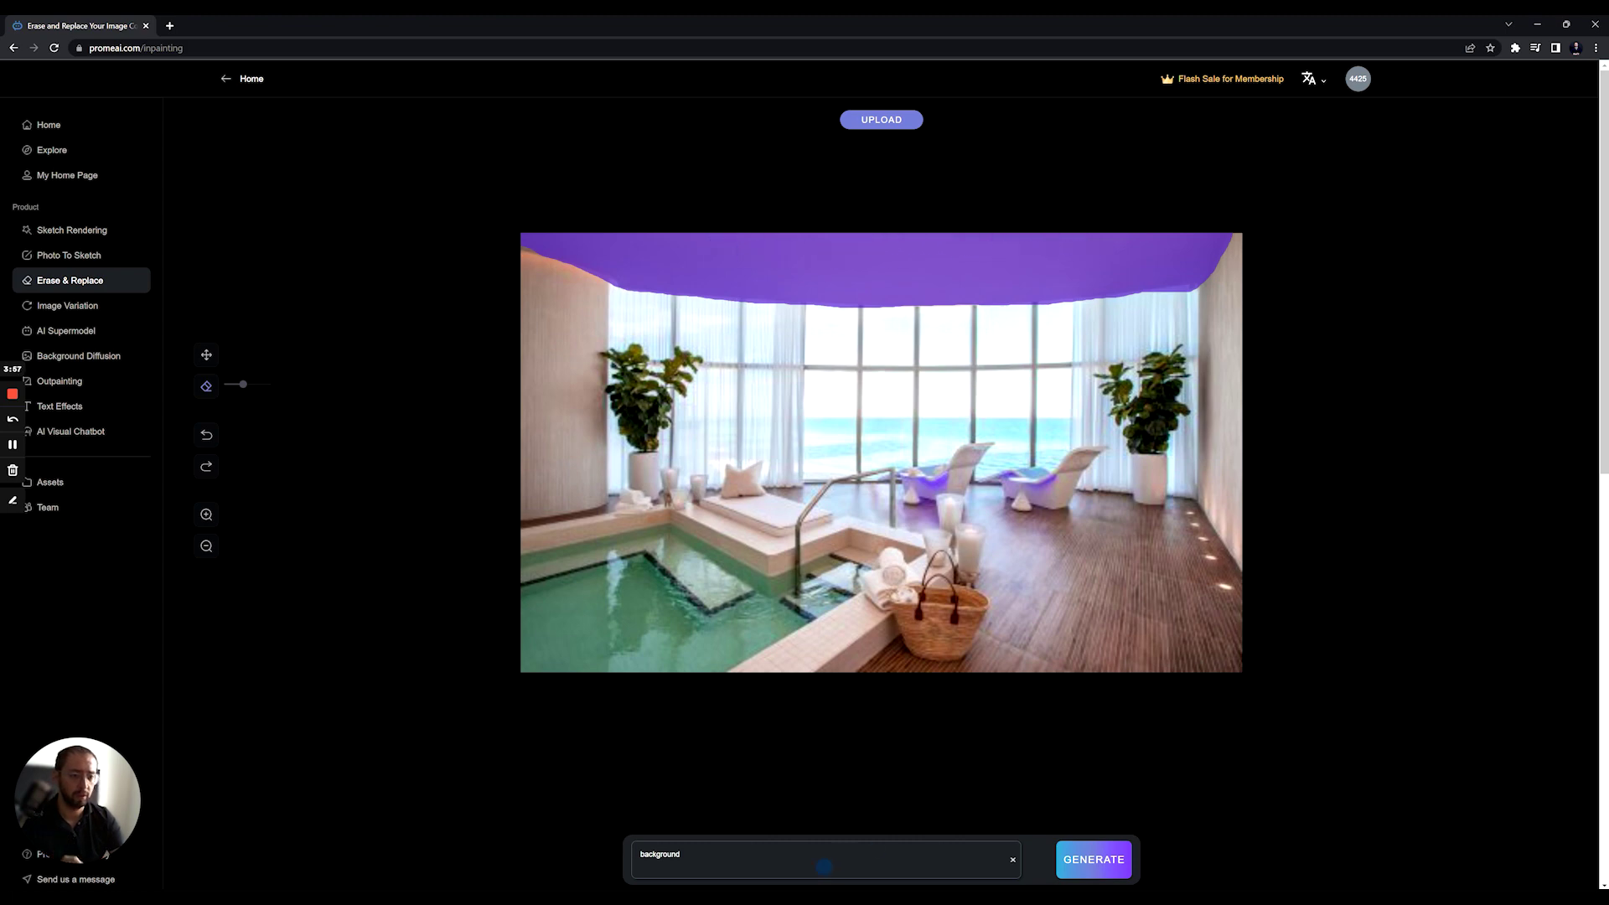
drag(683, 855, 621, 857)
text(wooden roof)
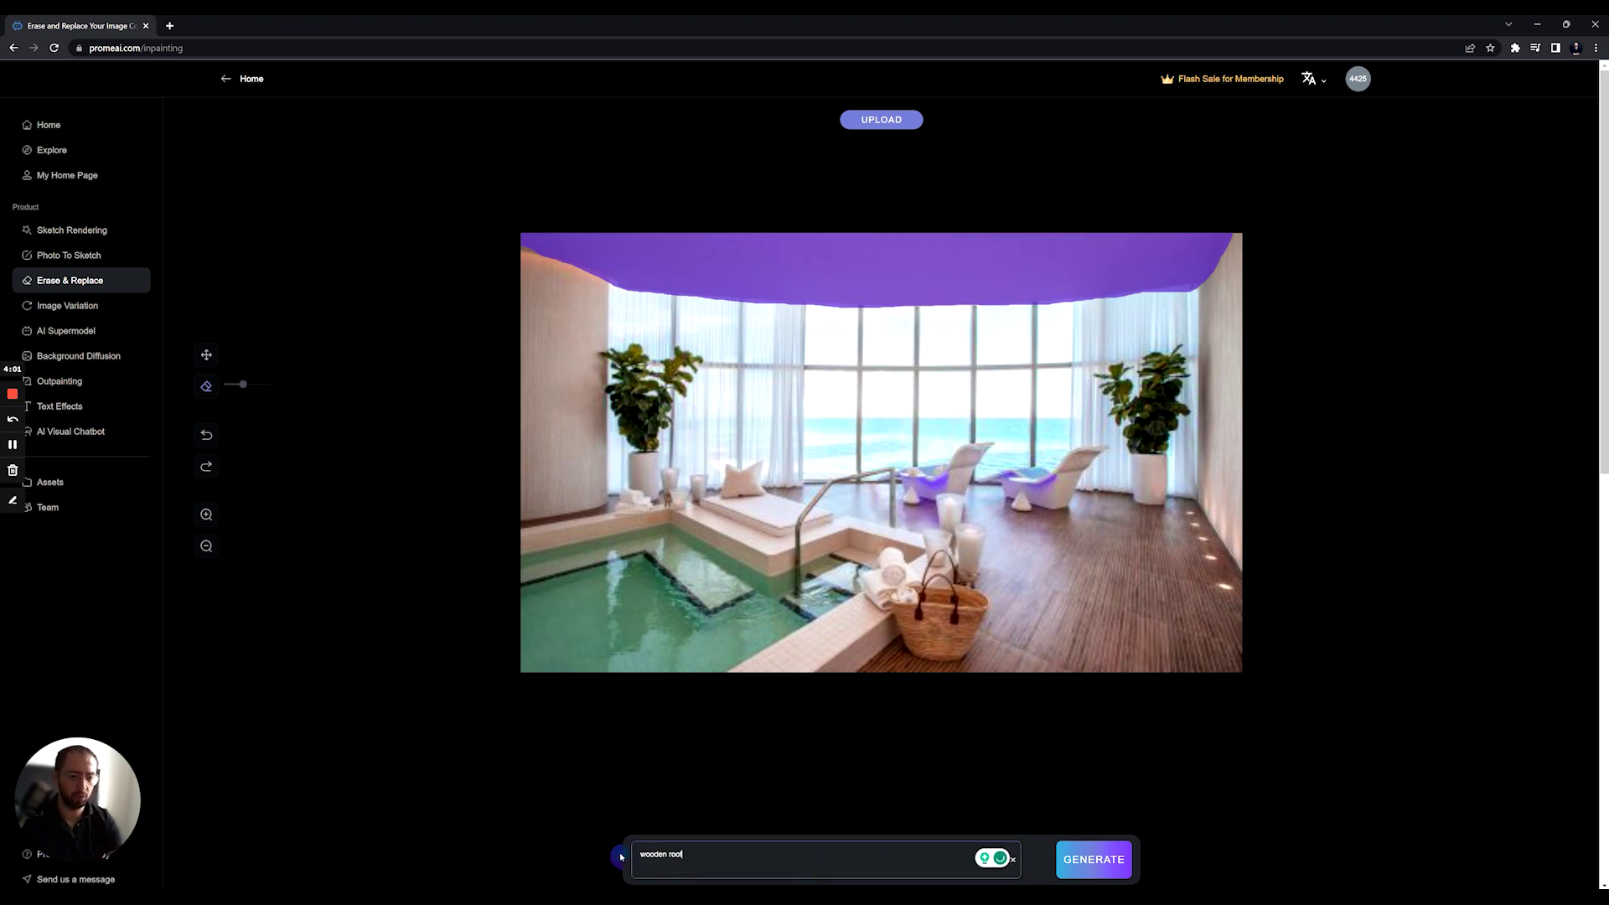
click(1093, 859)
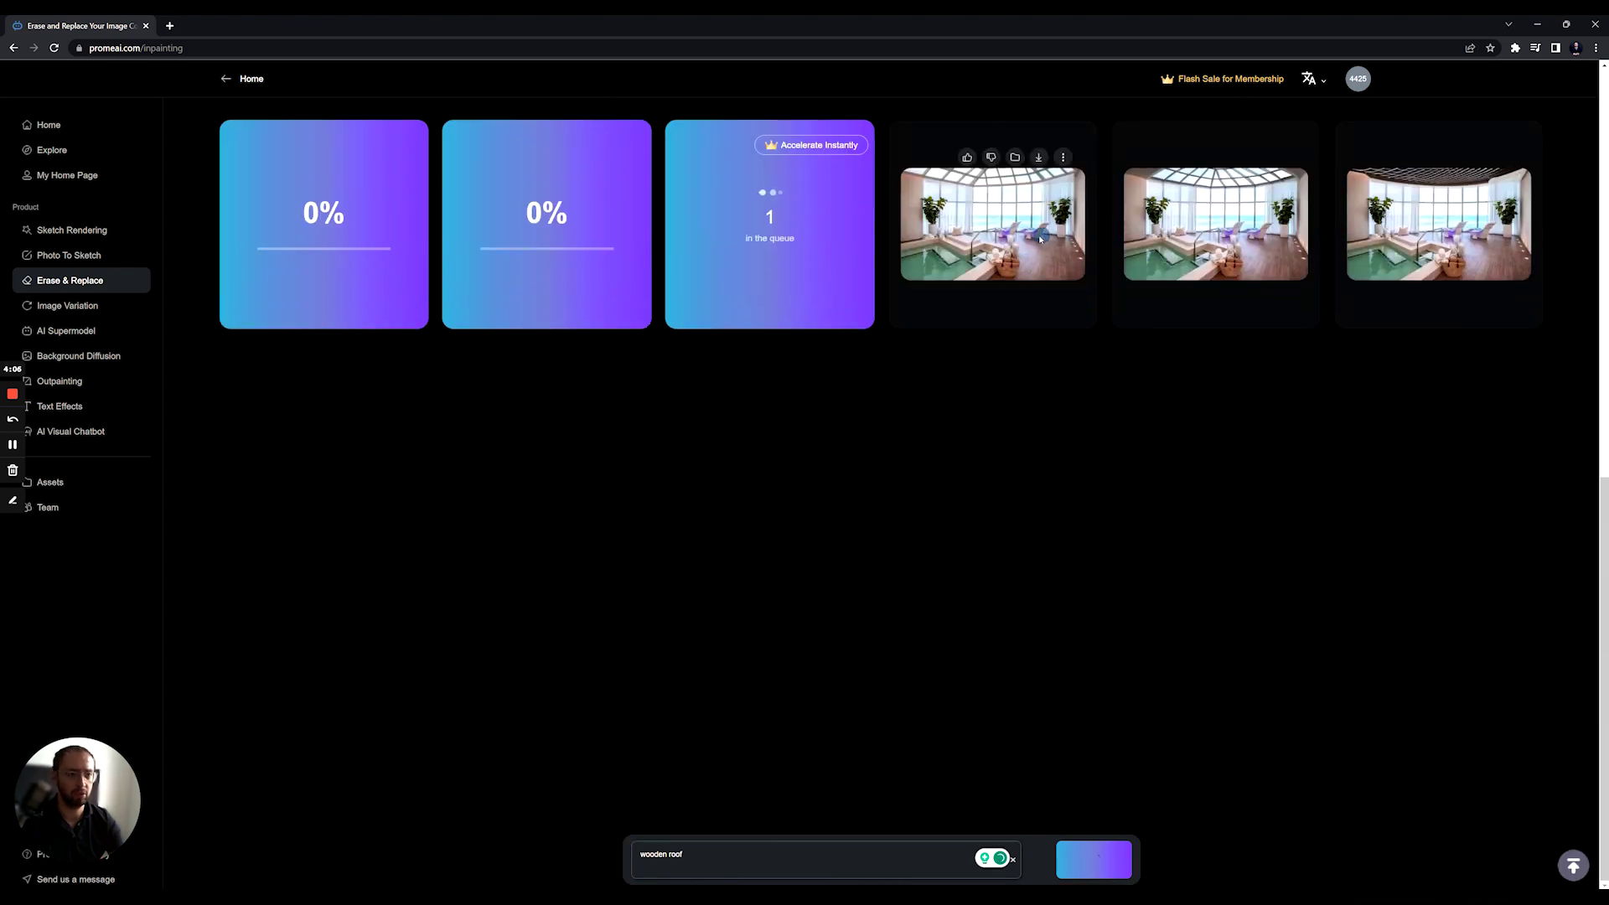
Preview the first wooden-roof results enlarged, then close the preview
click(1038, 240)
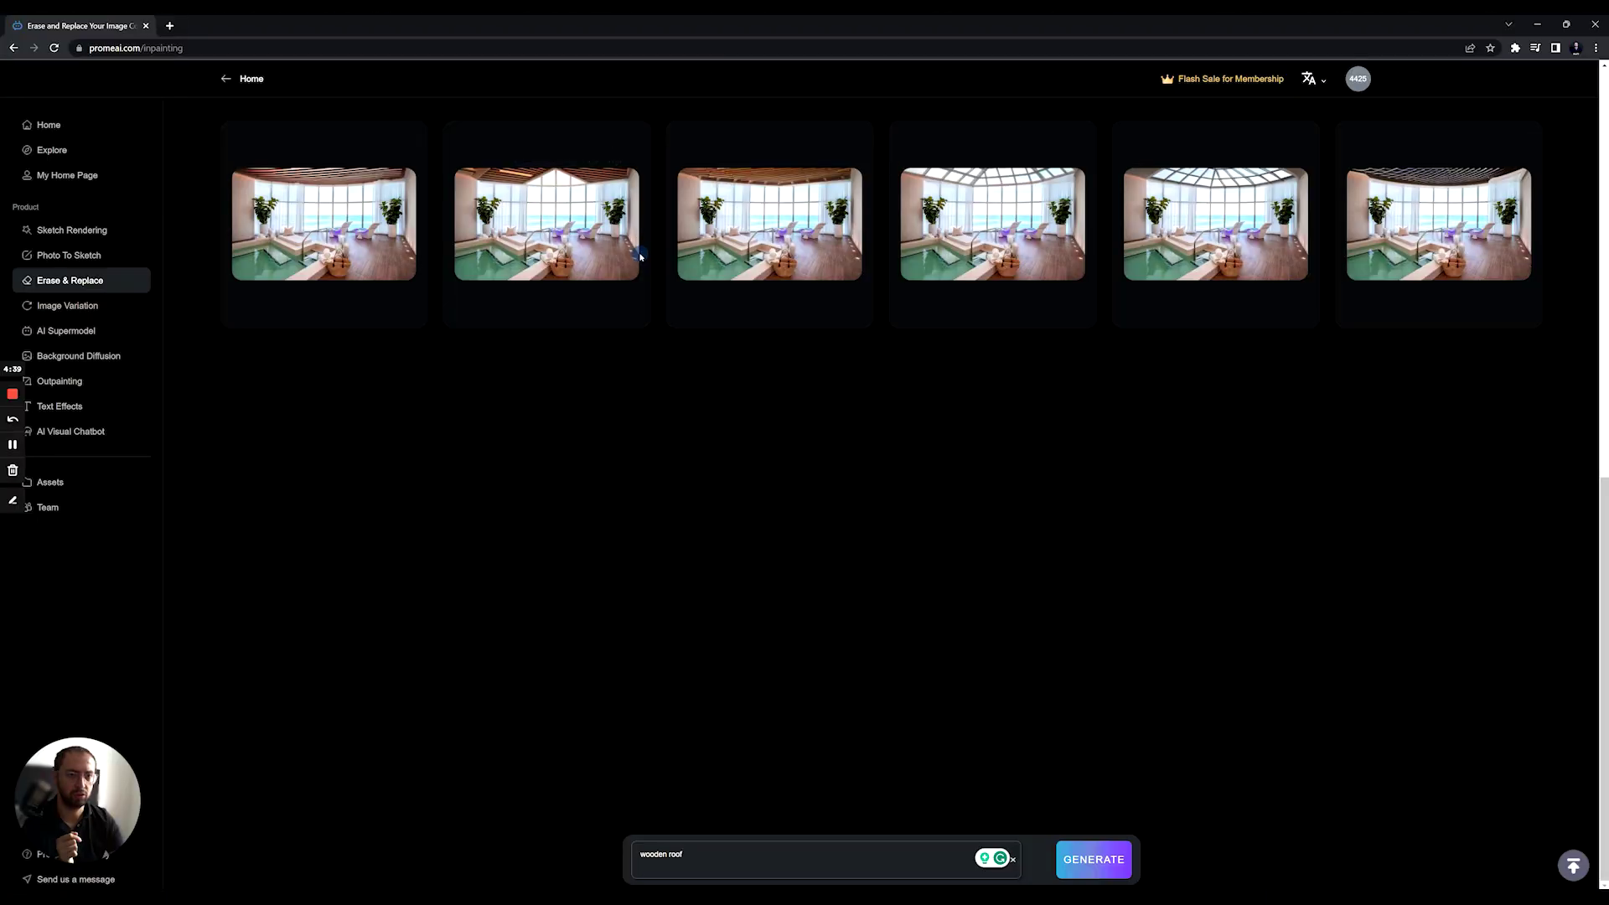
click(323, 220)
click(1023, 453)
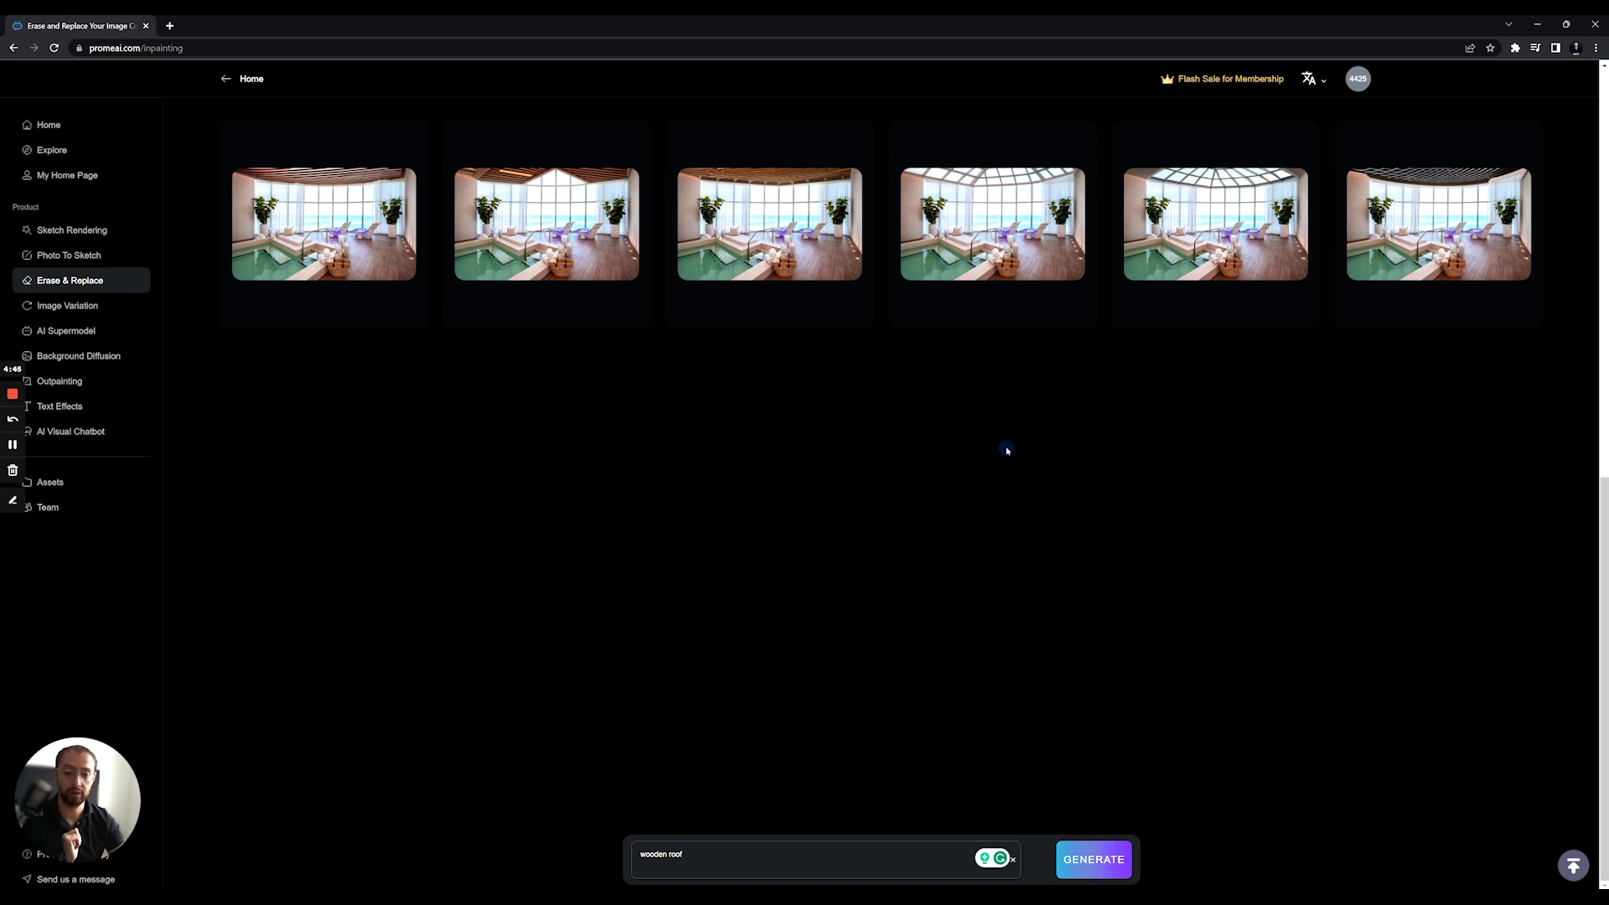
Generate variations of the sofa sample with a higher Variation setting, then go back
click(127, 305)
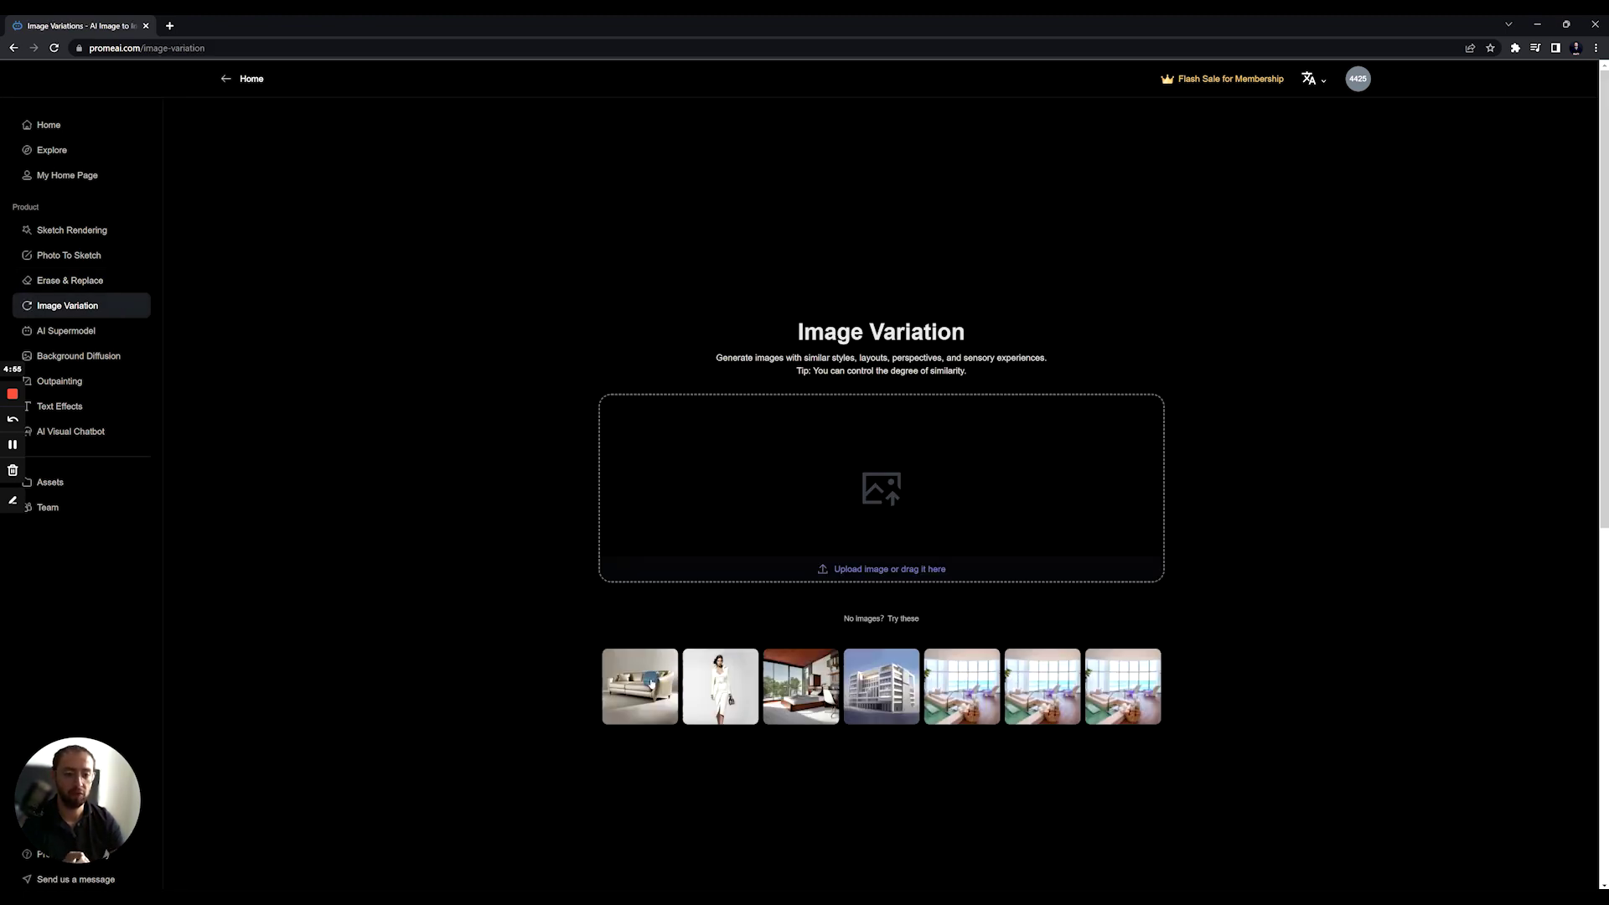
click(653, 685)
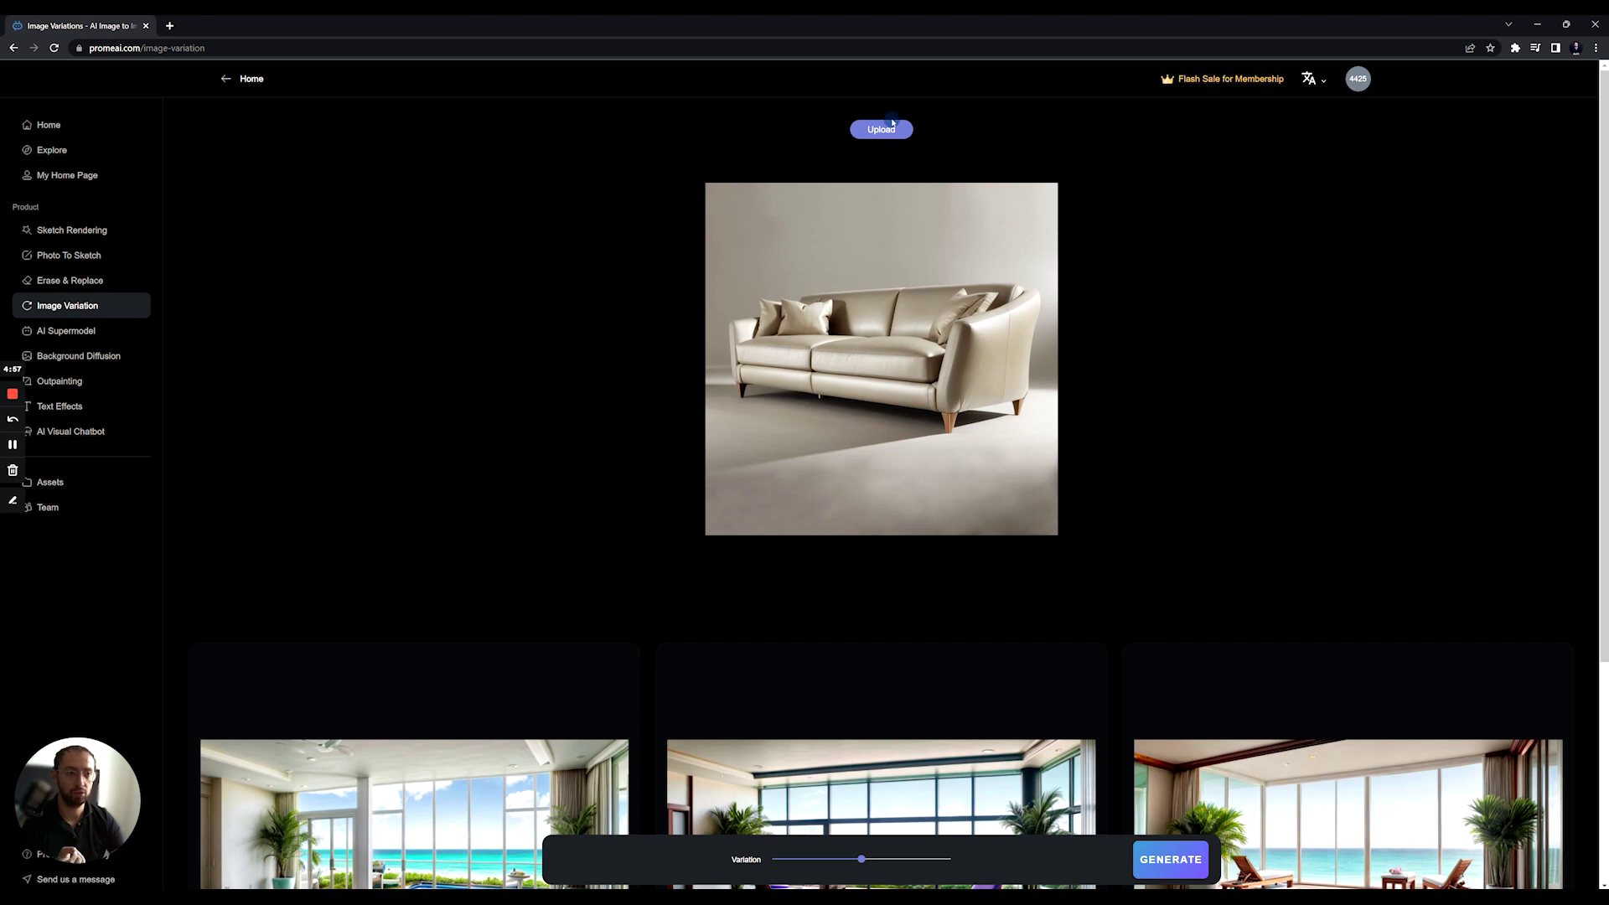
scroll(956, 534, down, 2)
drag(862, 859, 925, 859)
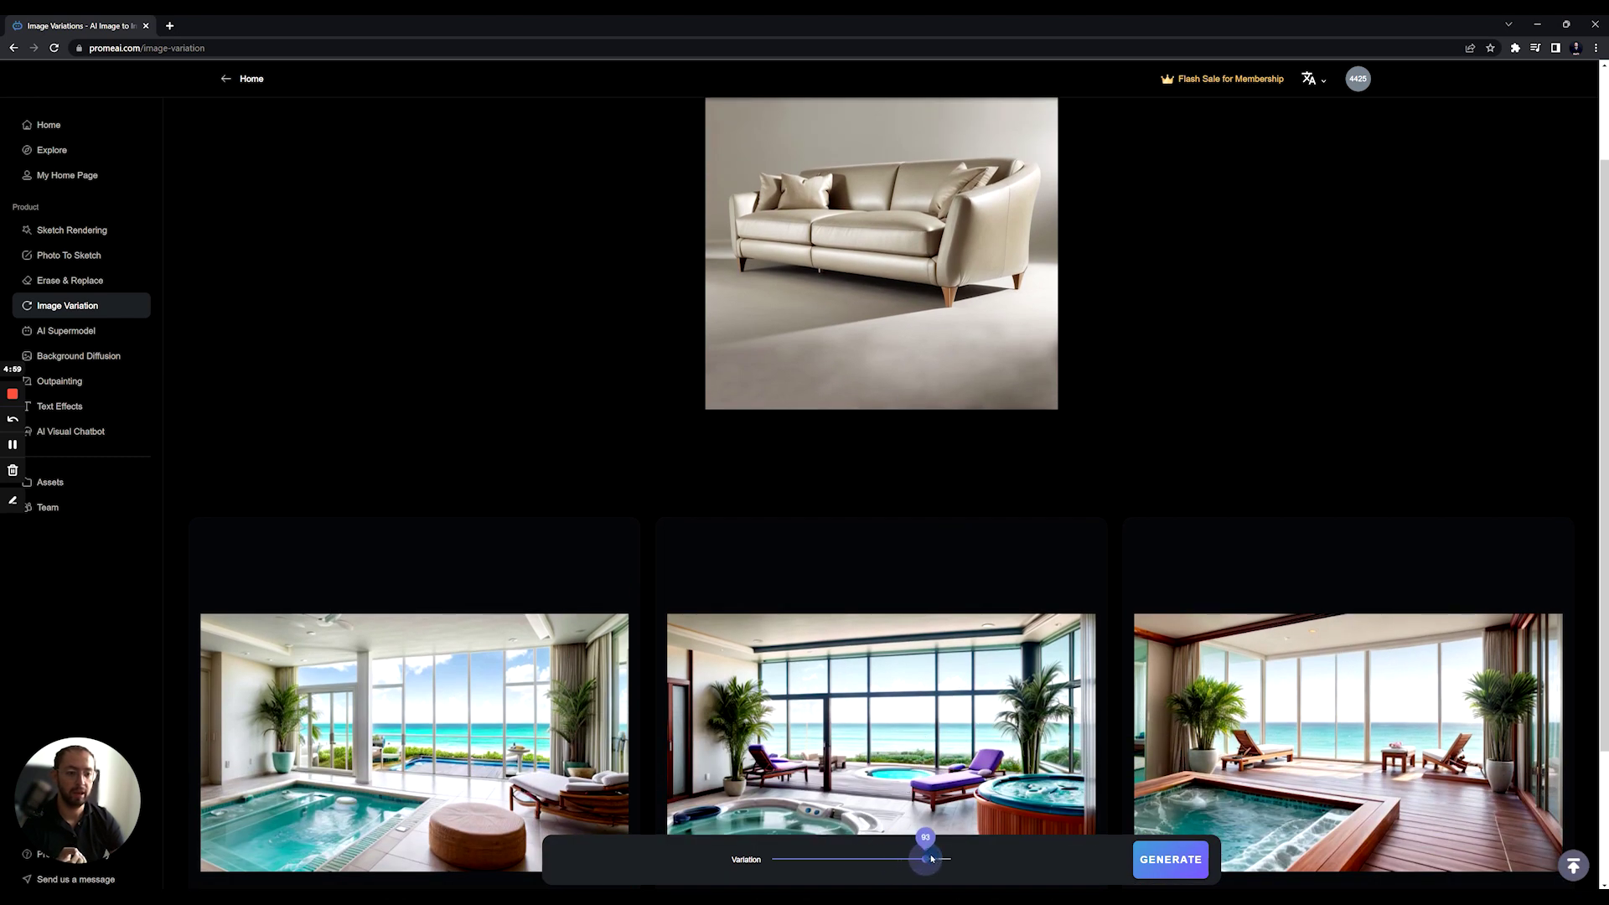
click(1148, 859)
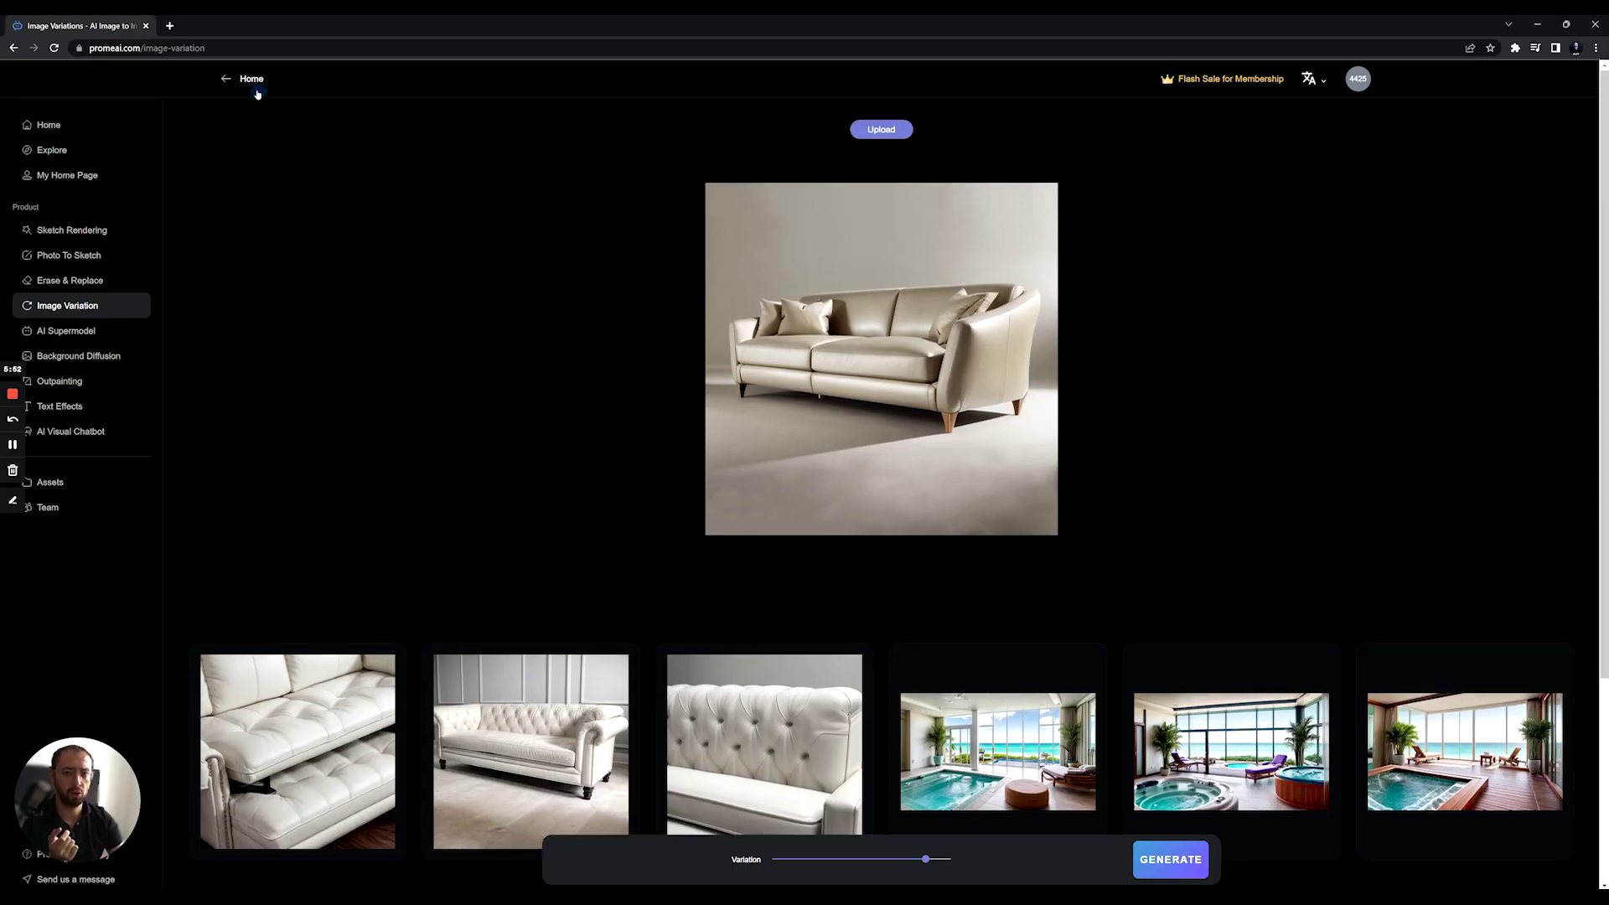
key(alt+Left)
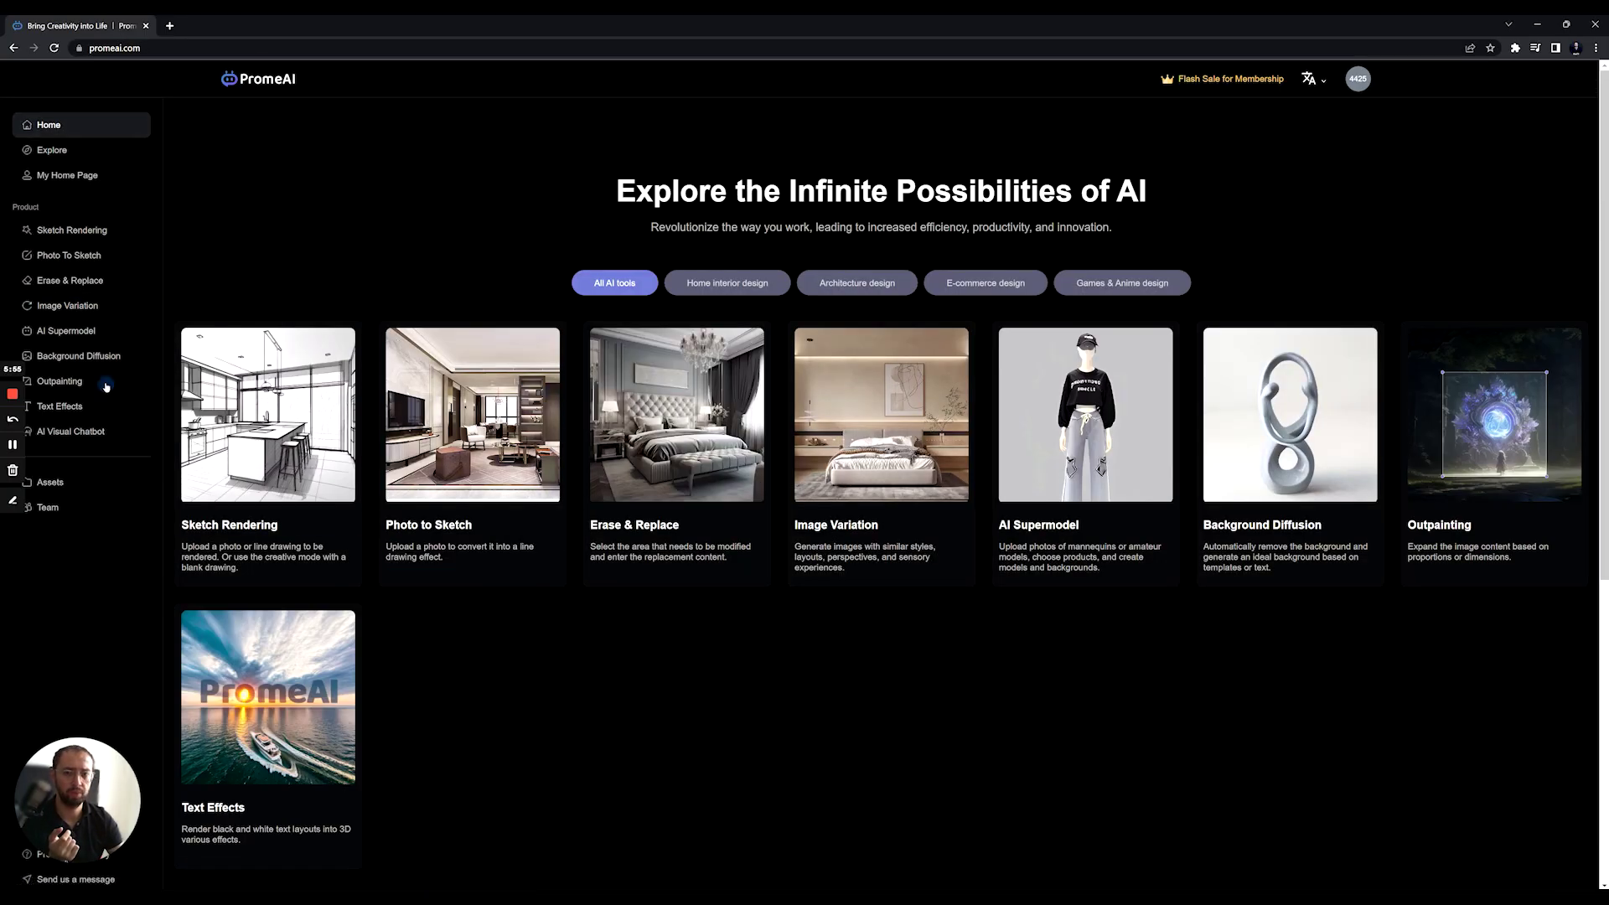
Load the spa pool sample into Image Variation with the Variation slider at its lowest
click(125, 306)
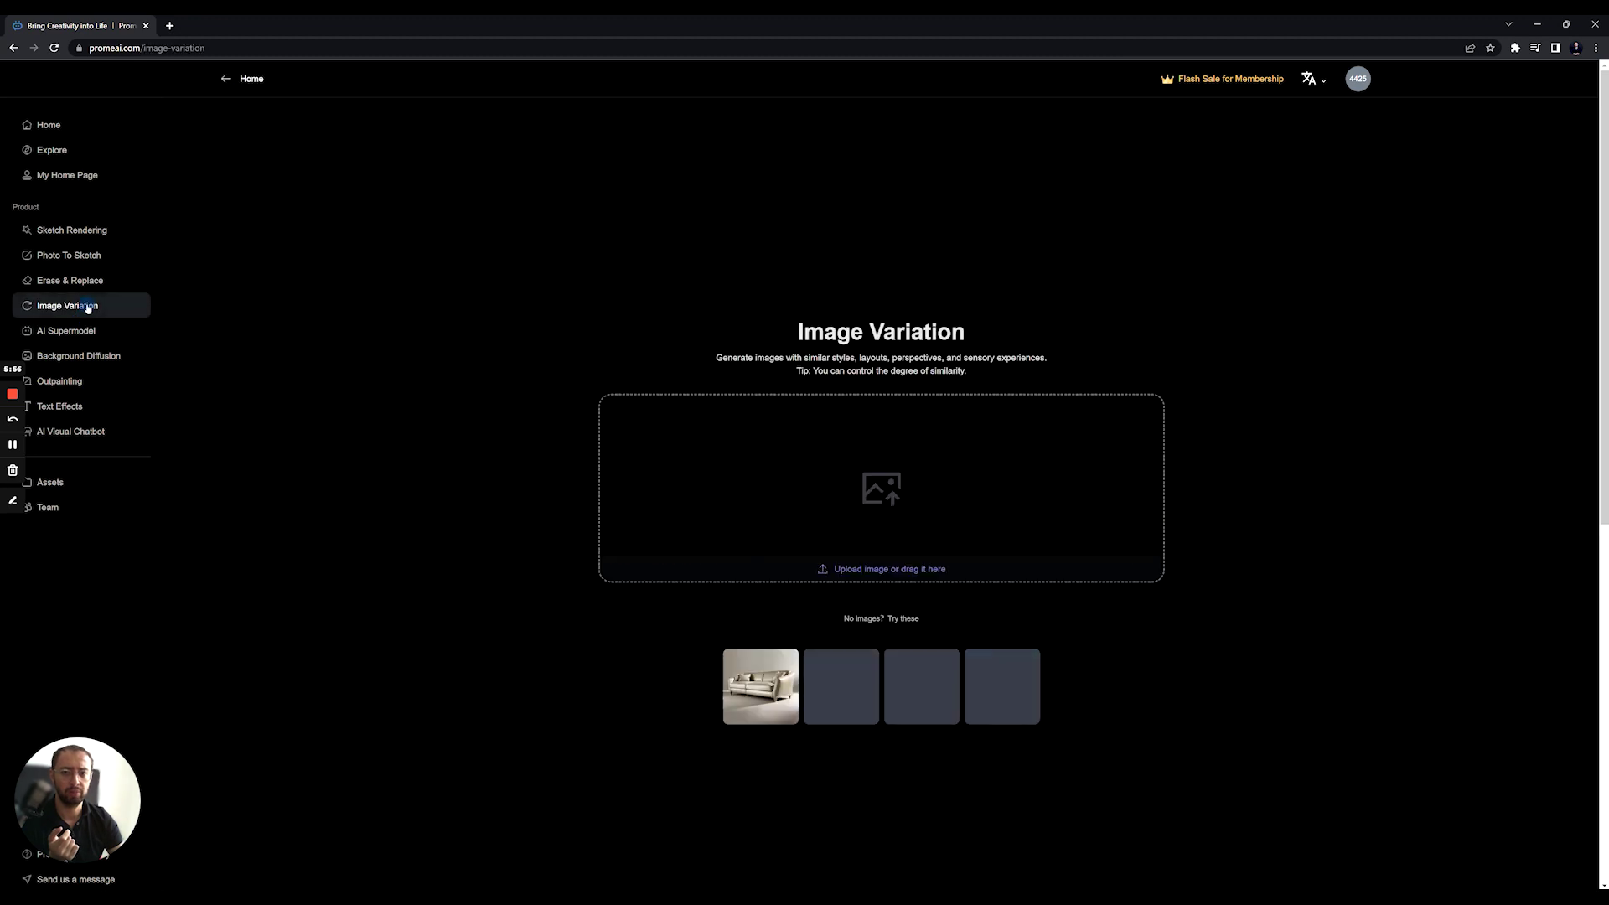
click(977, 695)
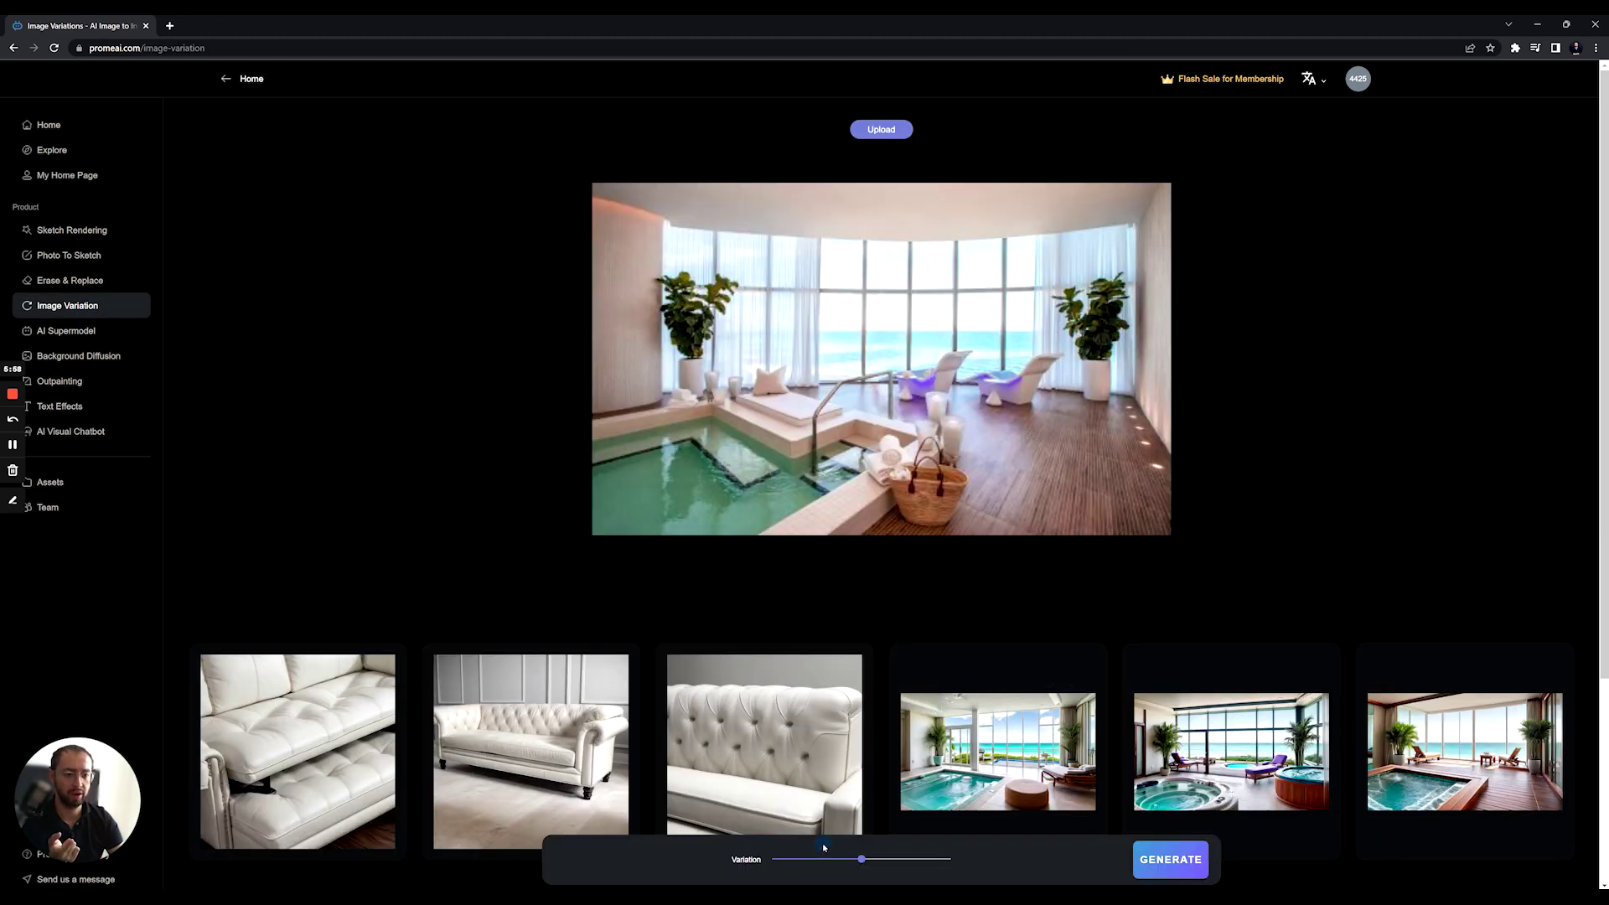
drag(859, 859, 786, 859)
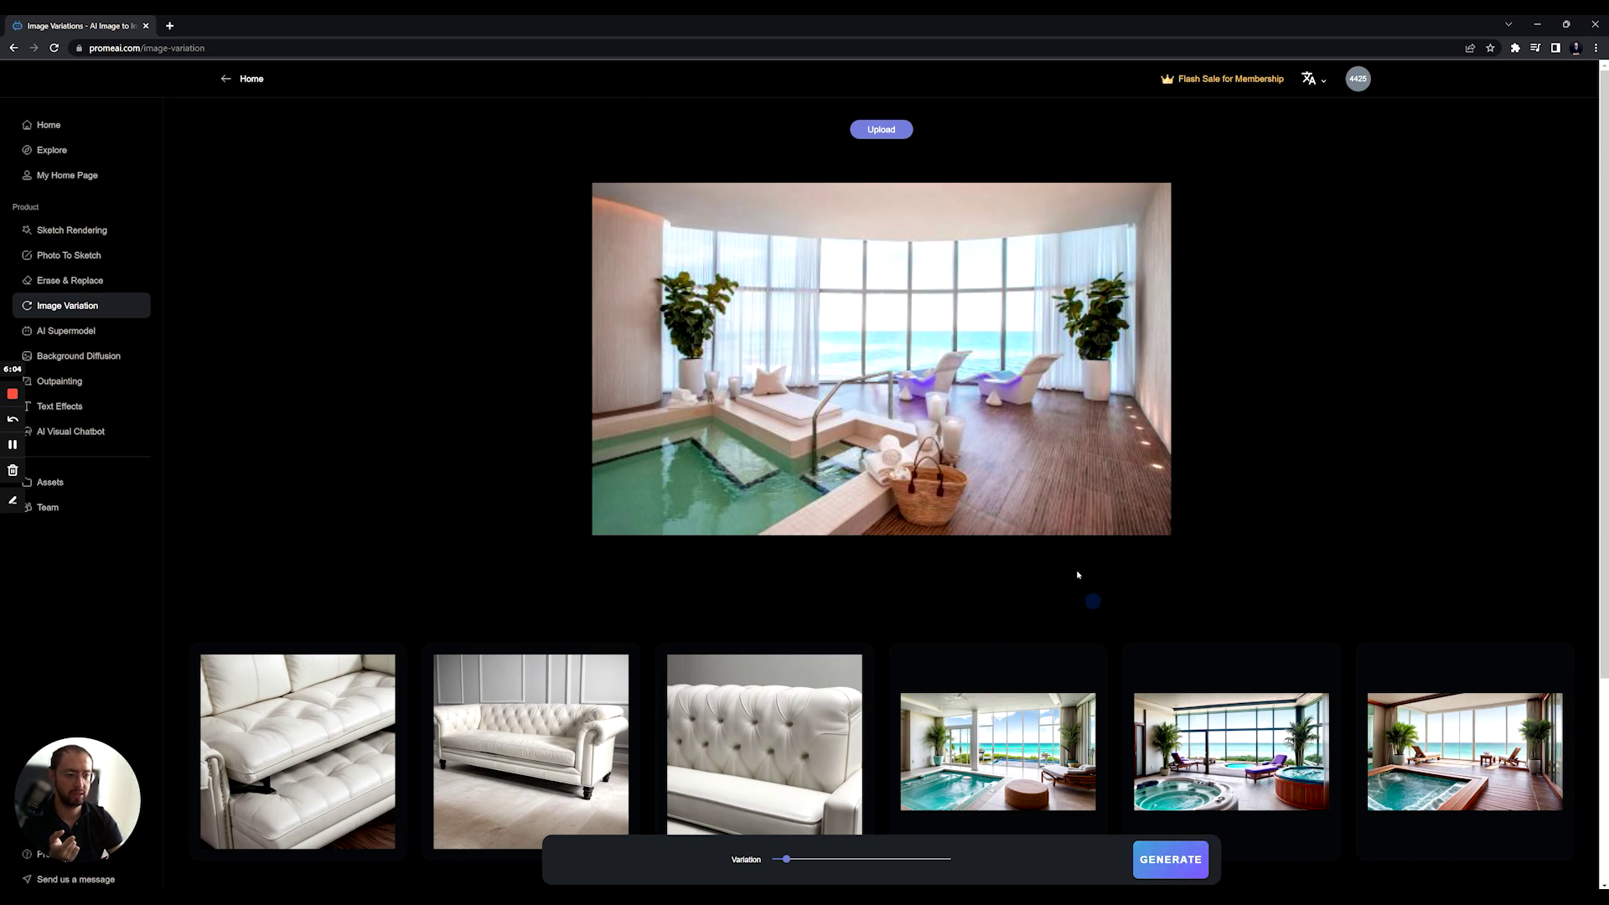
Generate three variations of the spa pool image and let them finish rendering
click(1167, 859)
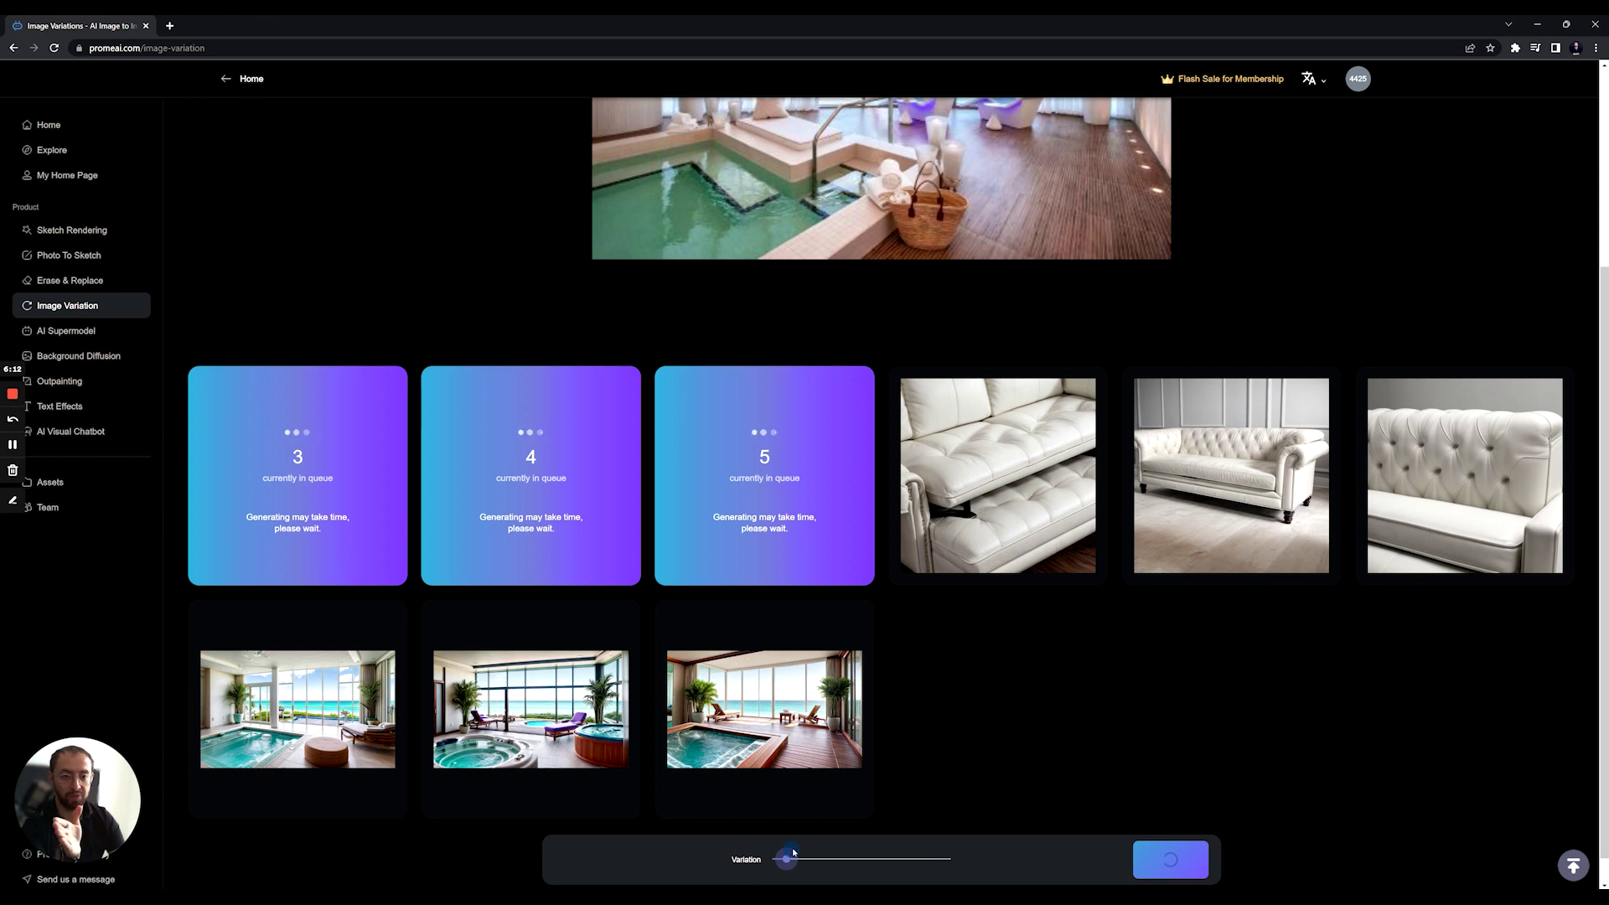
mouse_move(841, 693)
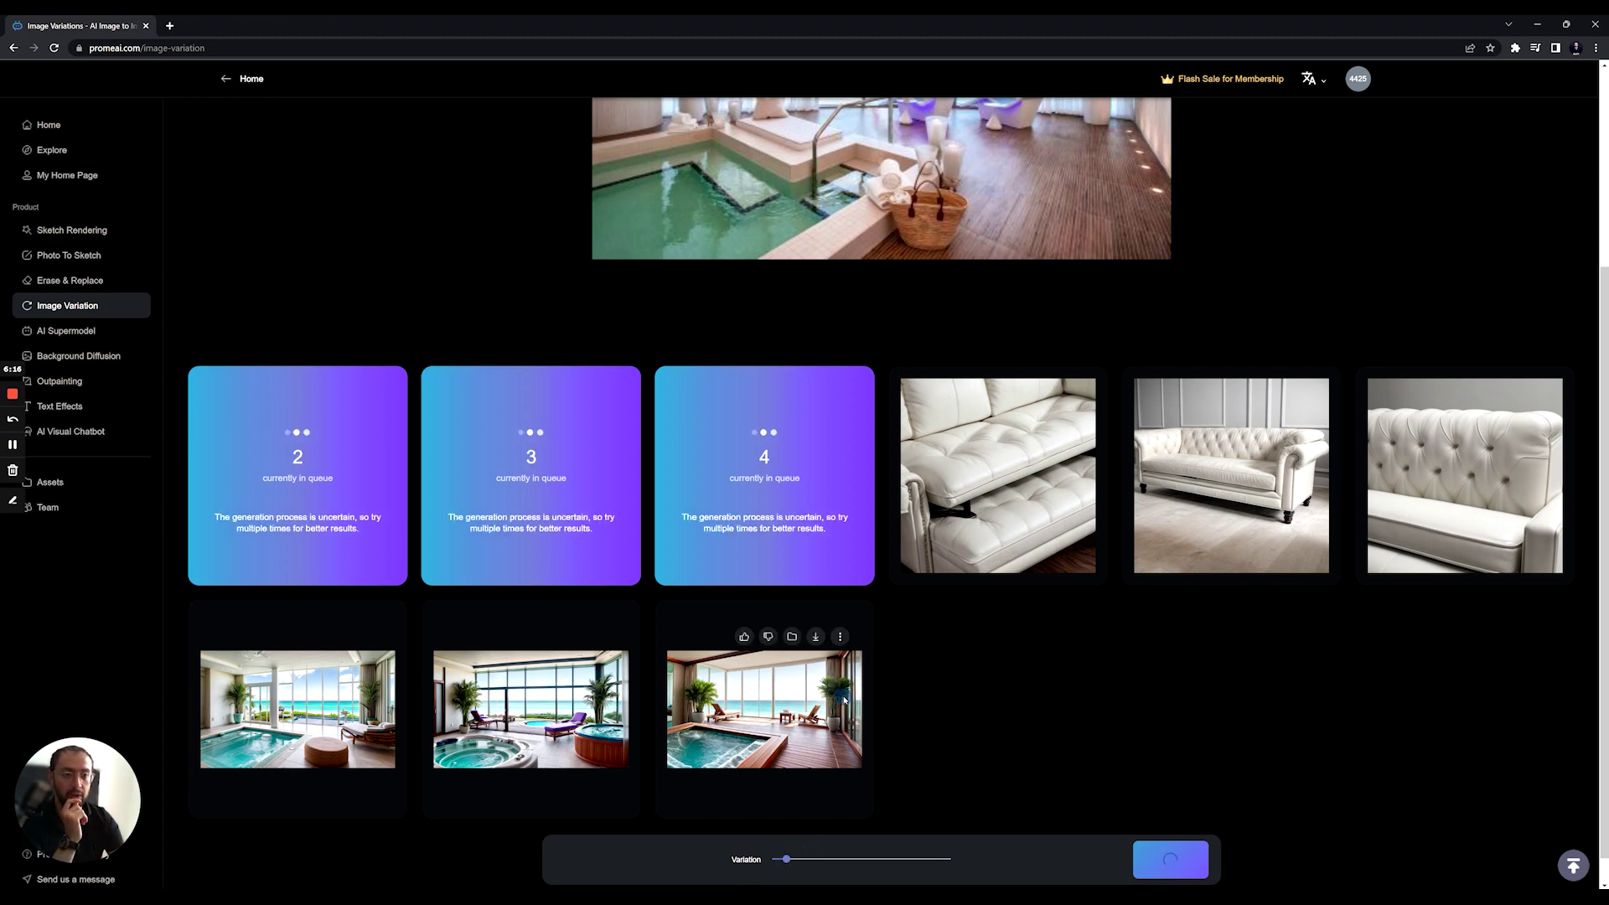
scroll(912, 645, up, 2)
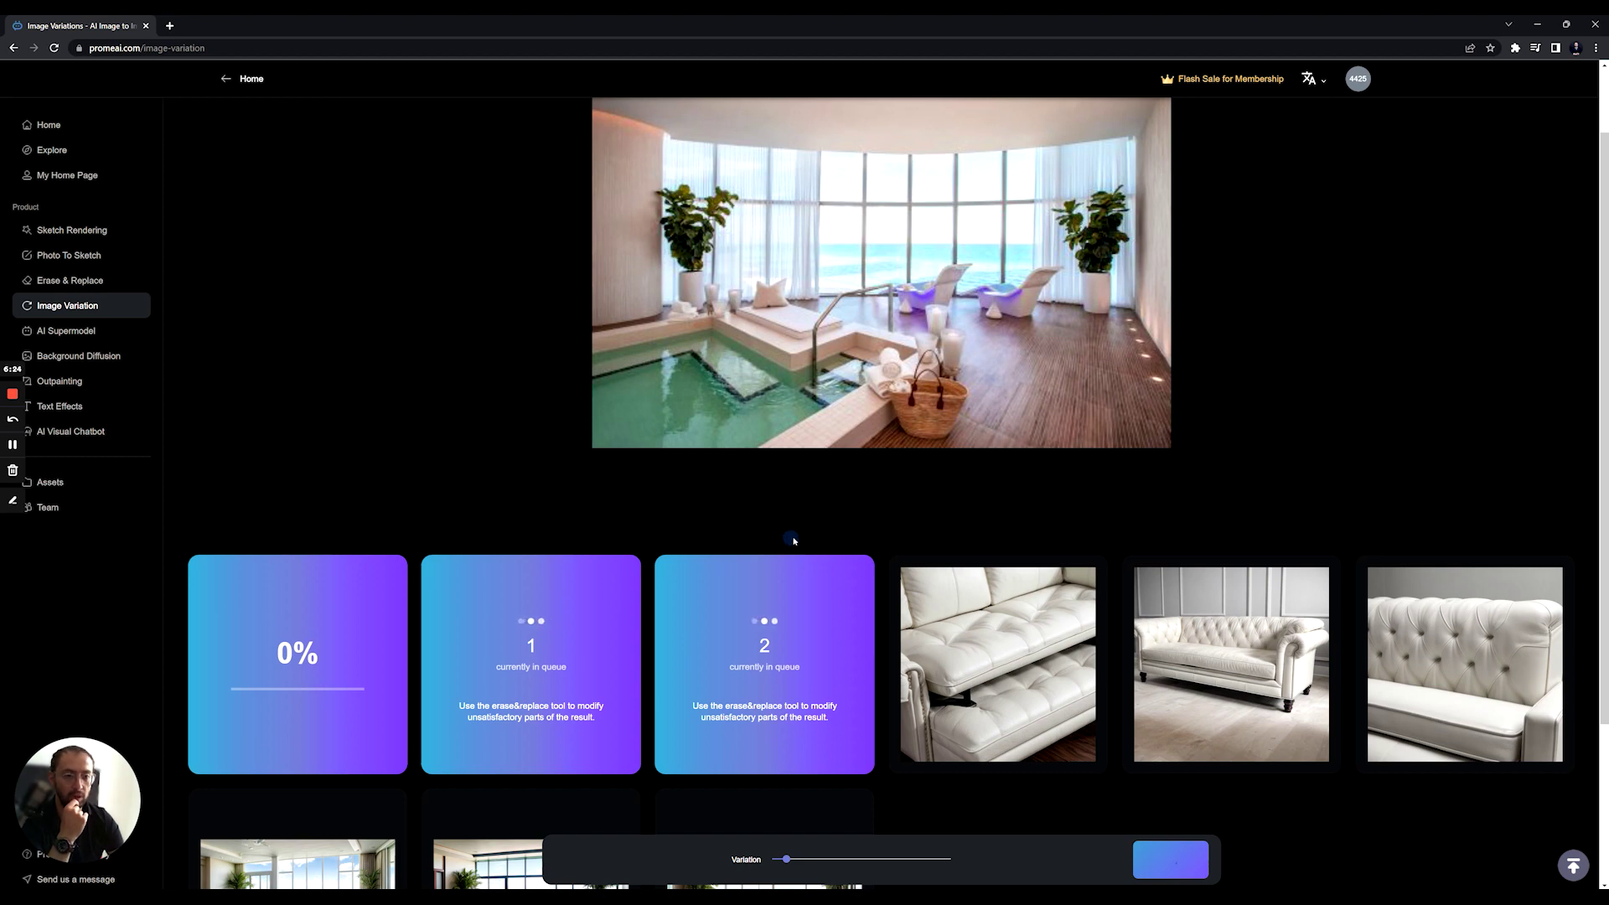
scroll(789, 537, down, 2)
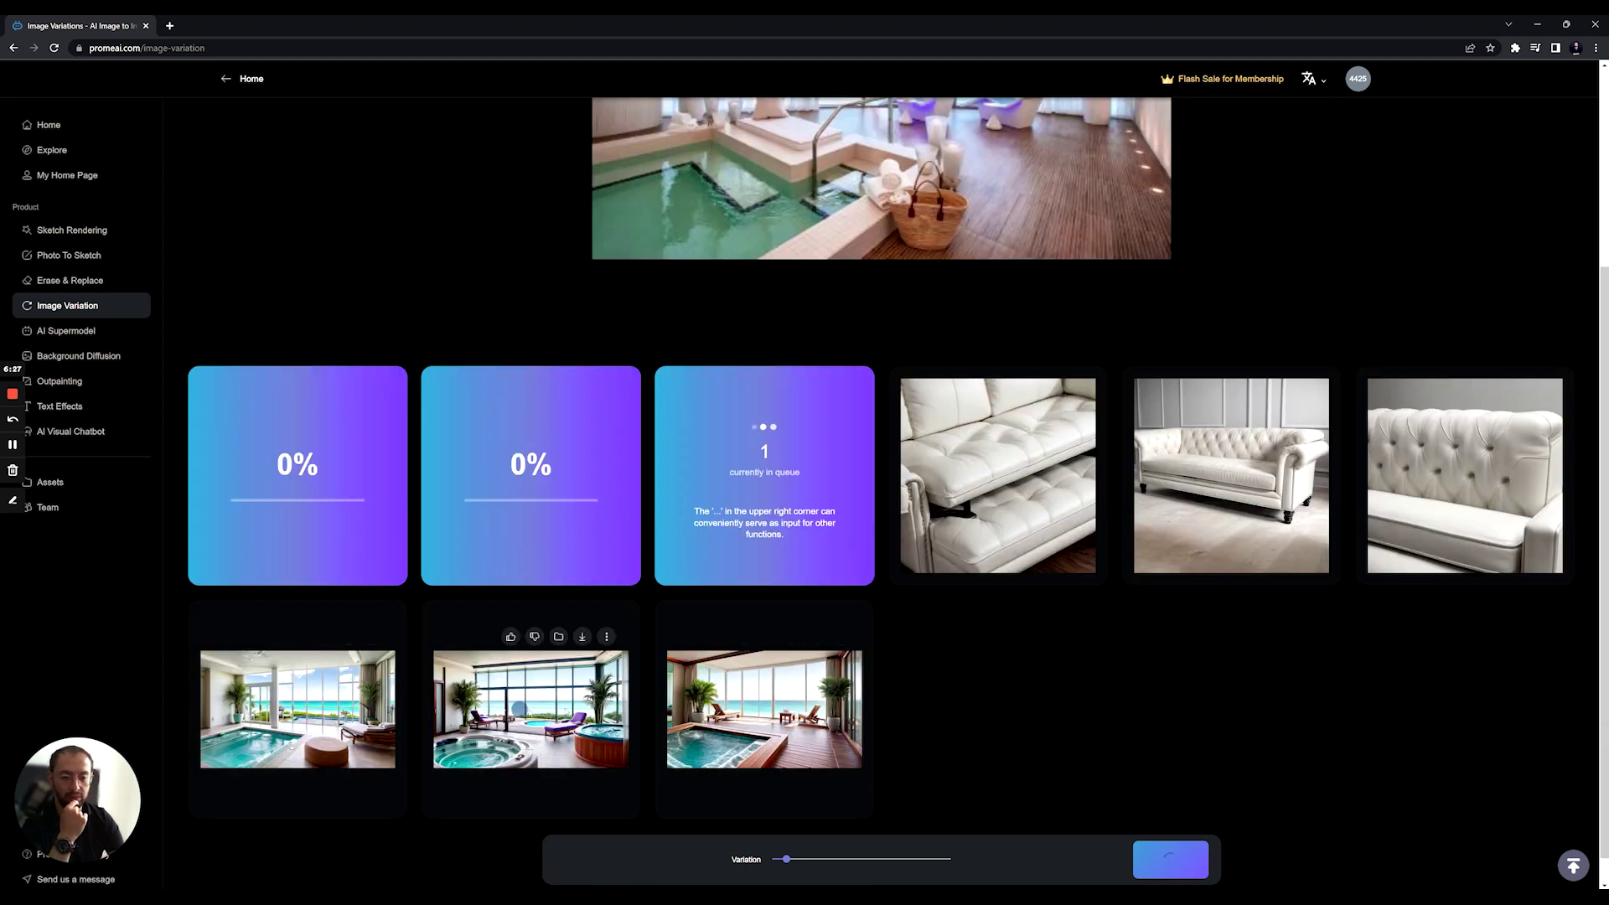
scroll(847, 347, up, 2)
scroll(846, 347, down, 2)
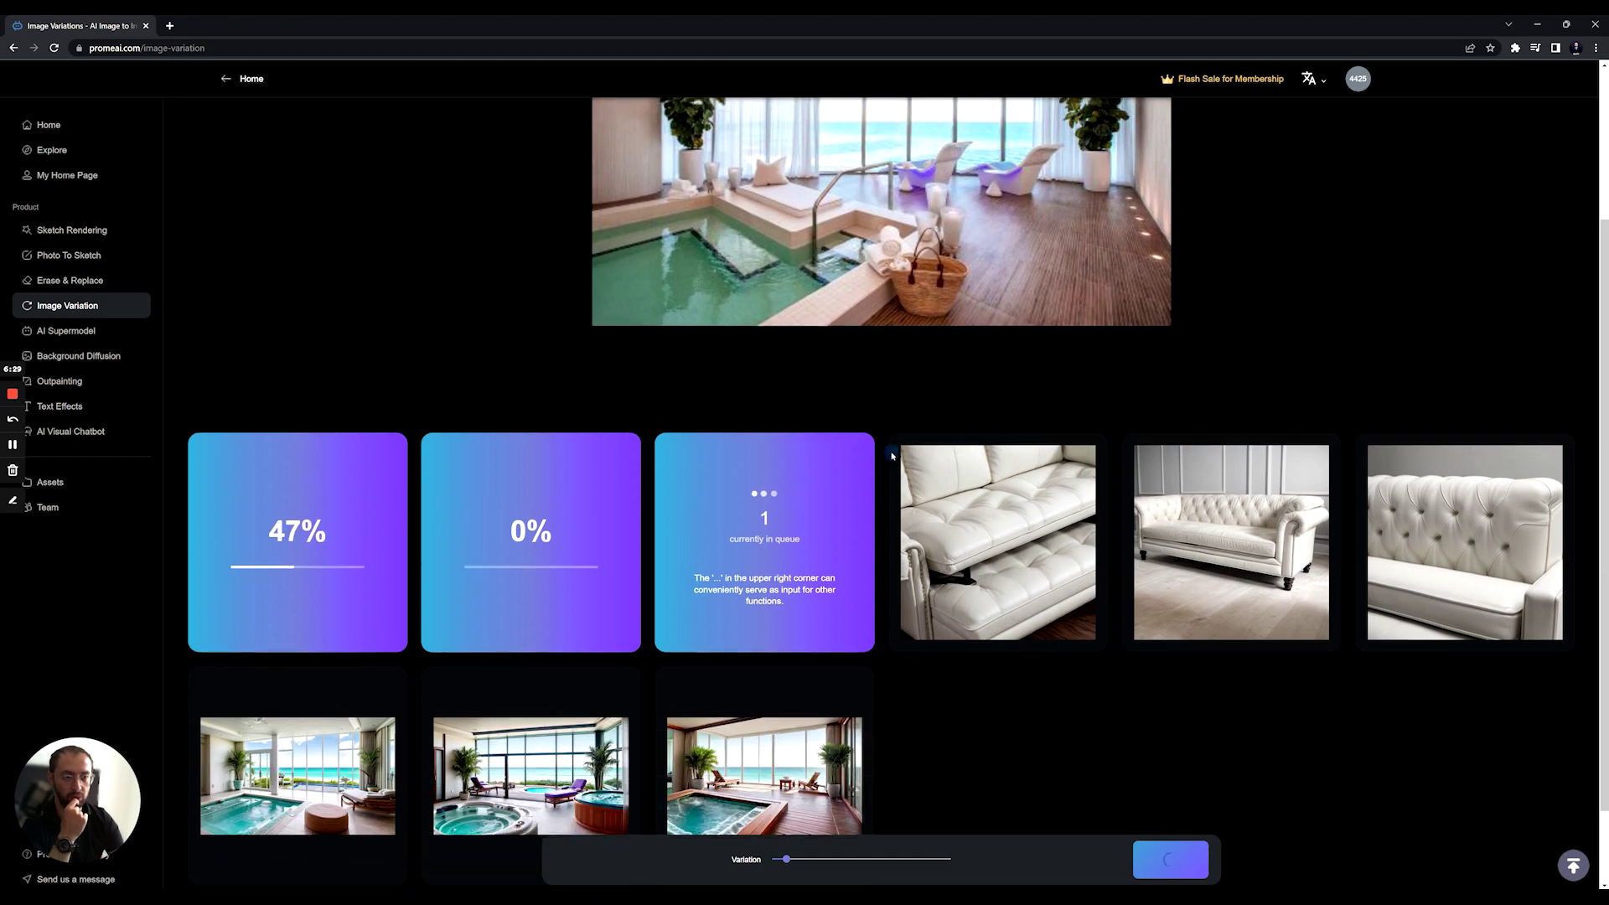
scroll(847, 347, up, 2)
scroll(990, 408, down, 2)
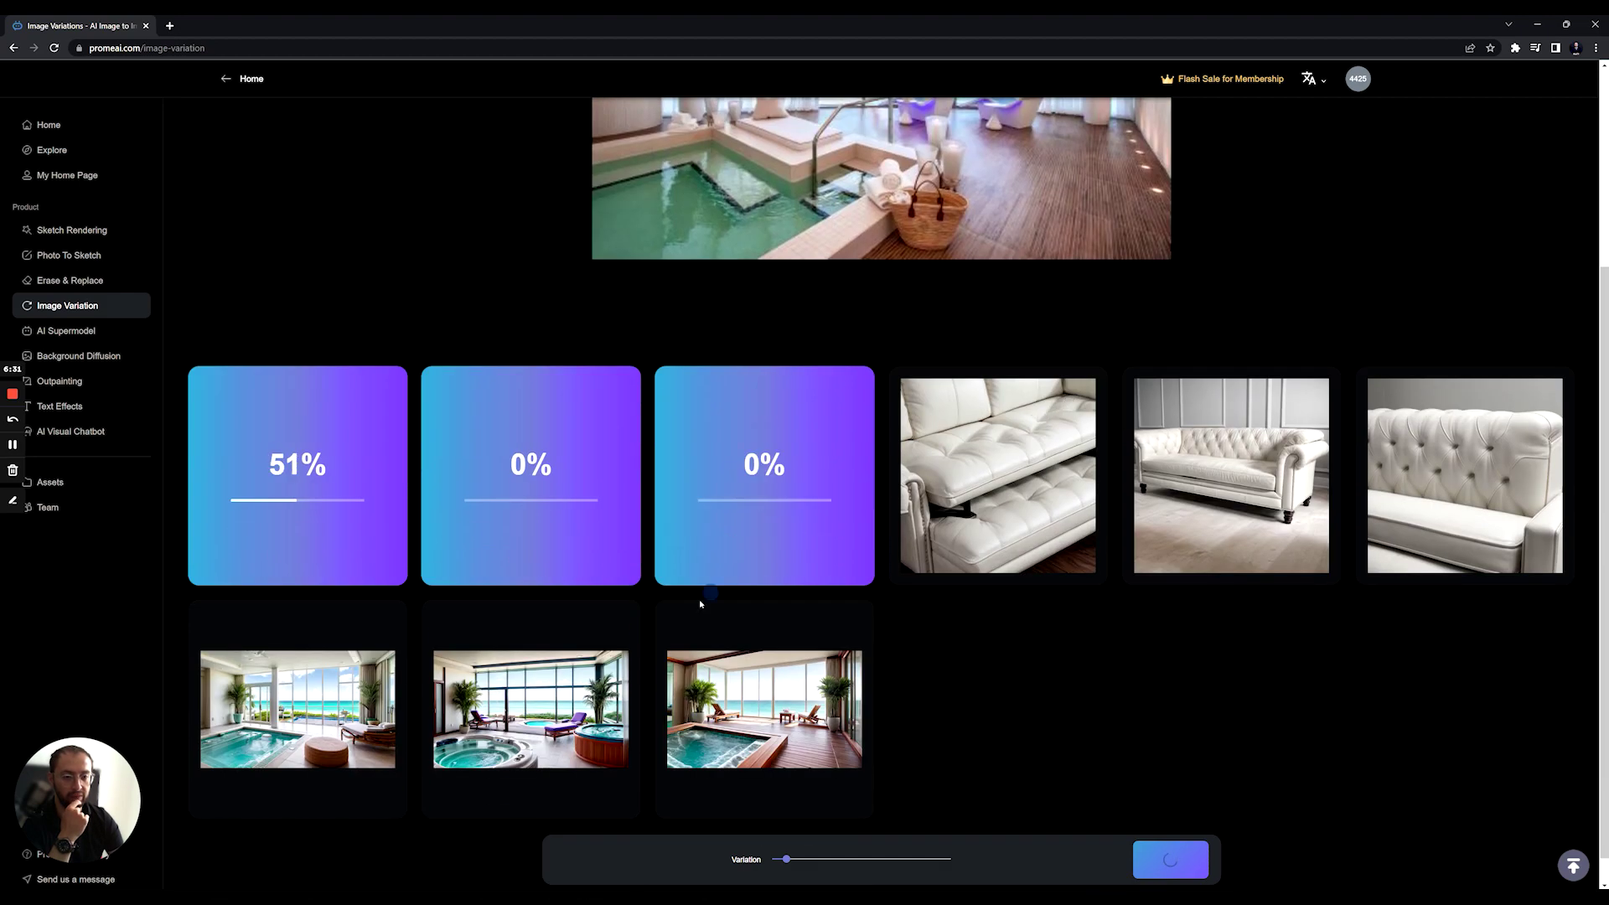
mouse_move(584, 711)
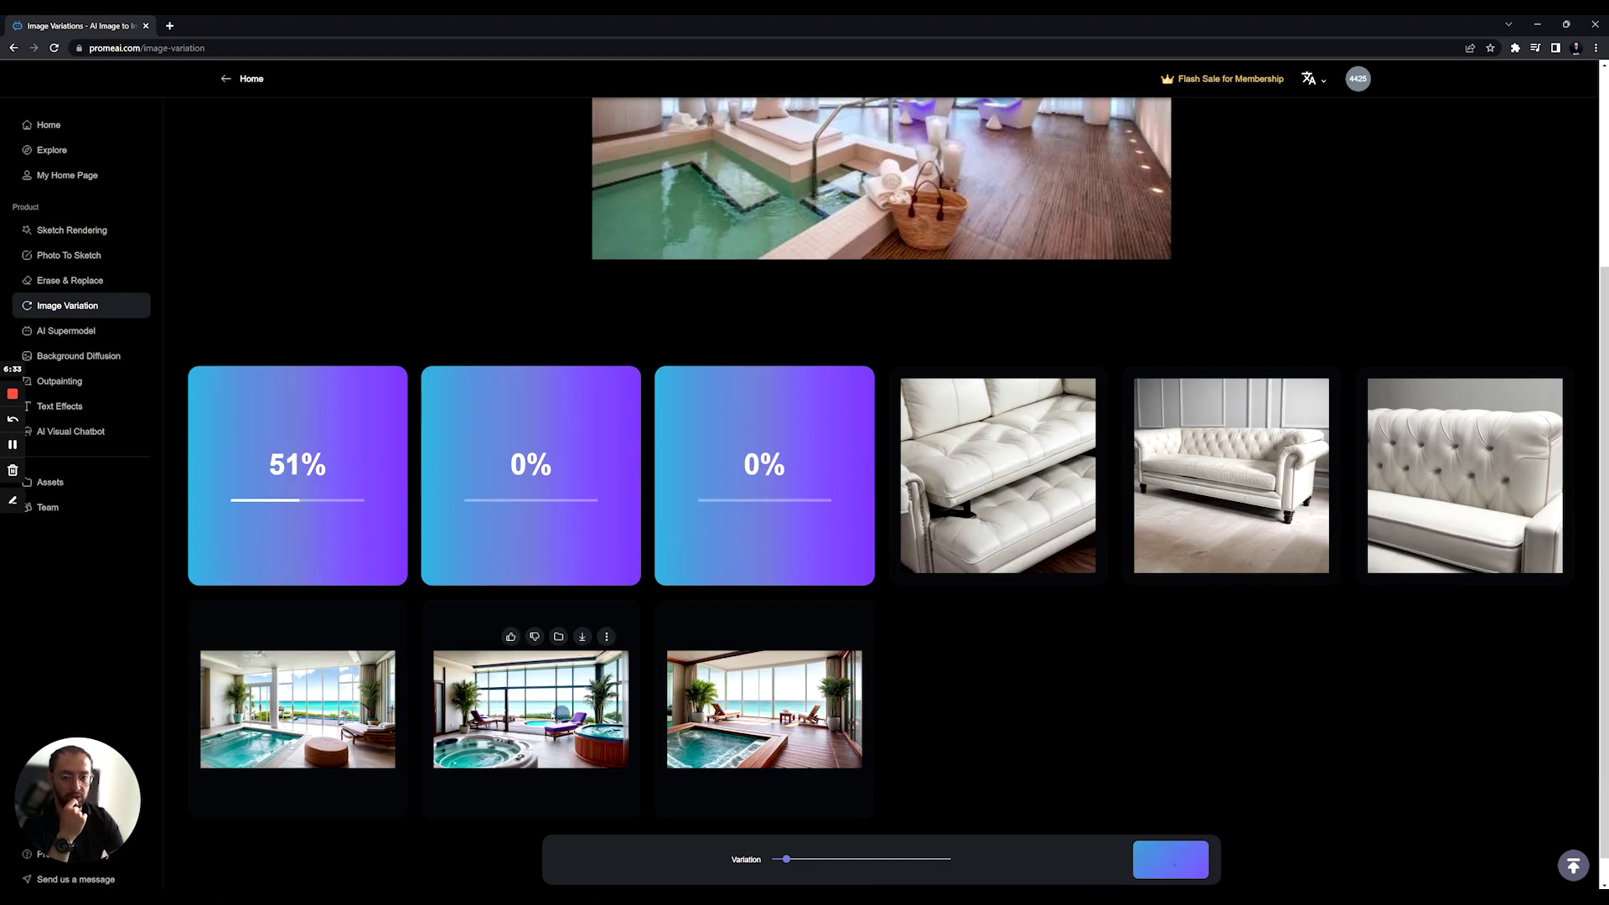
mouse_move(387, 573)
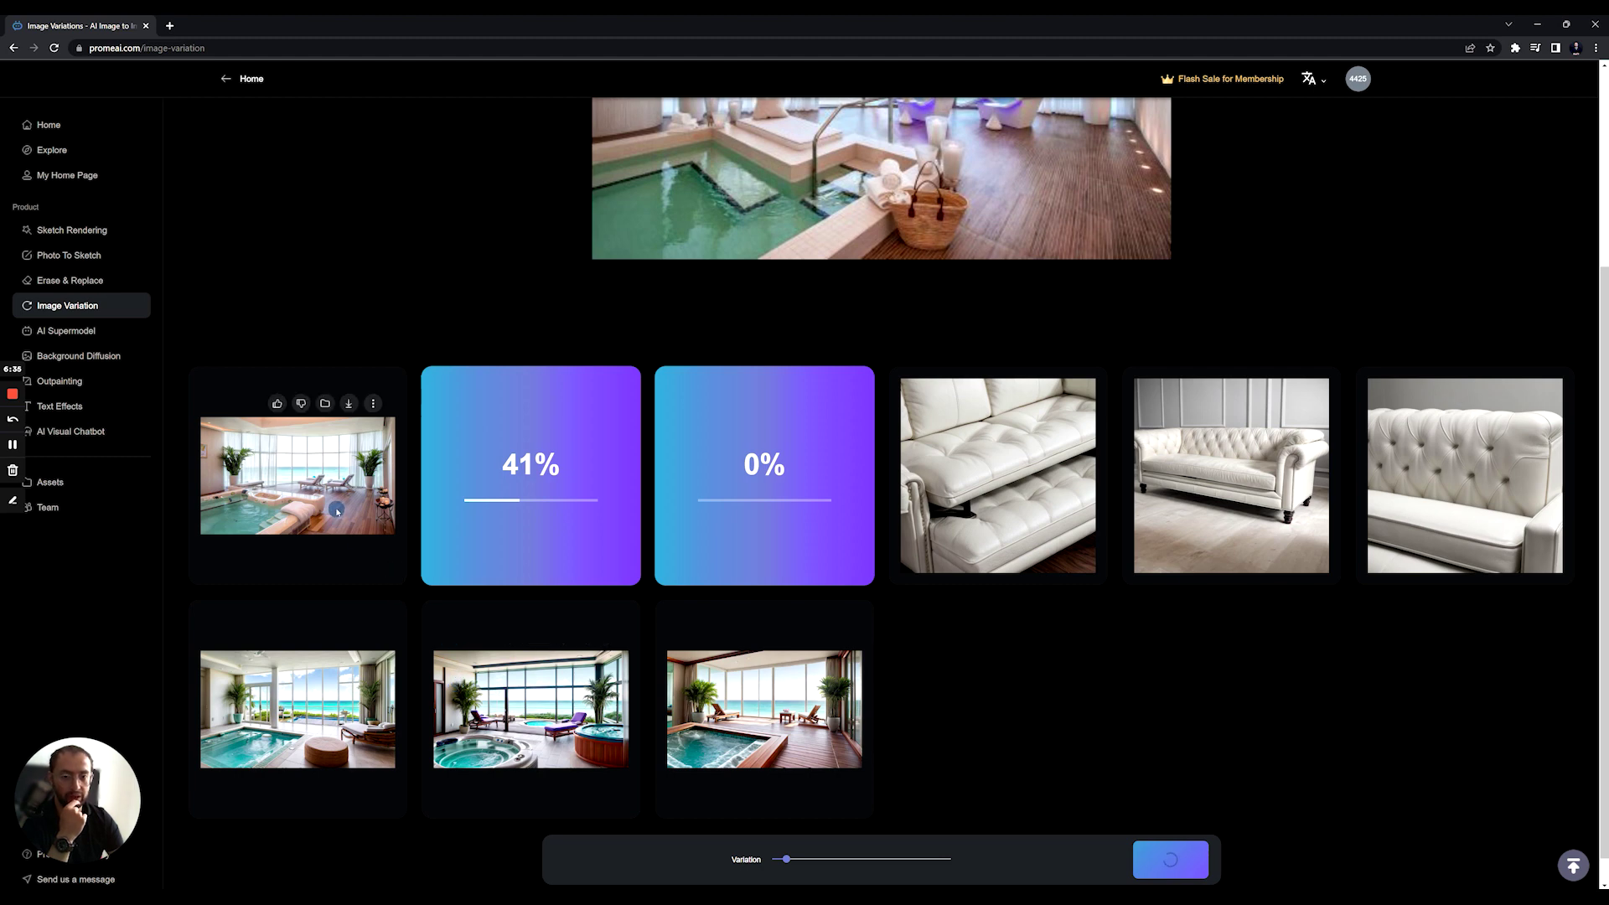
scroll(474, 624, up, 1)
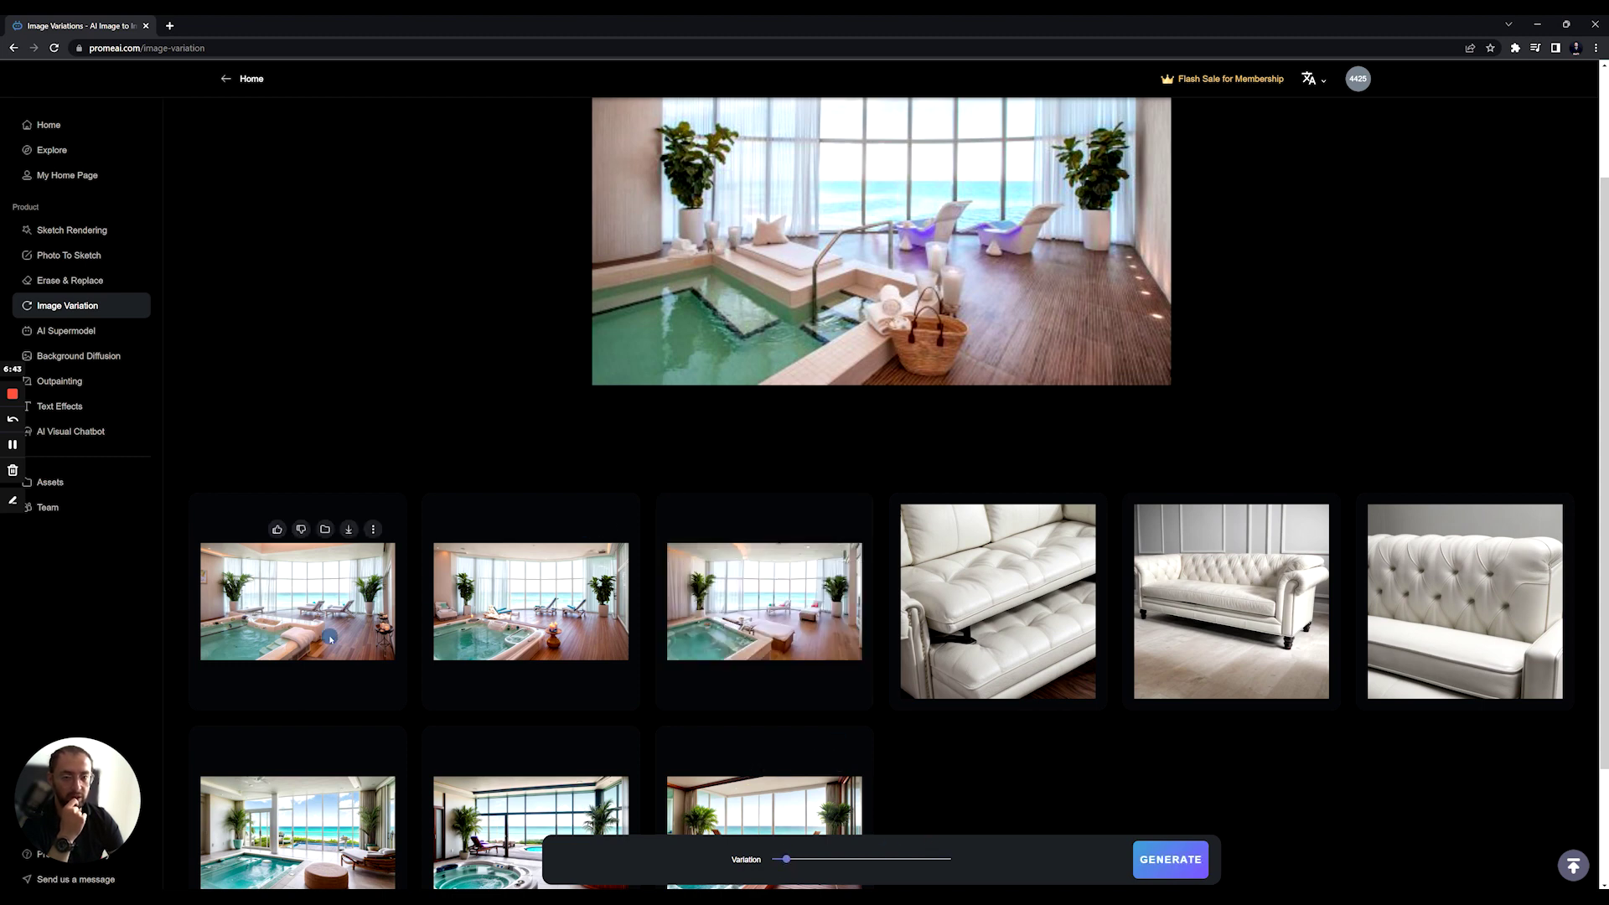
click(349, 530)
click(964, 695)
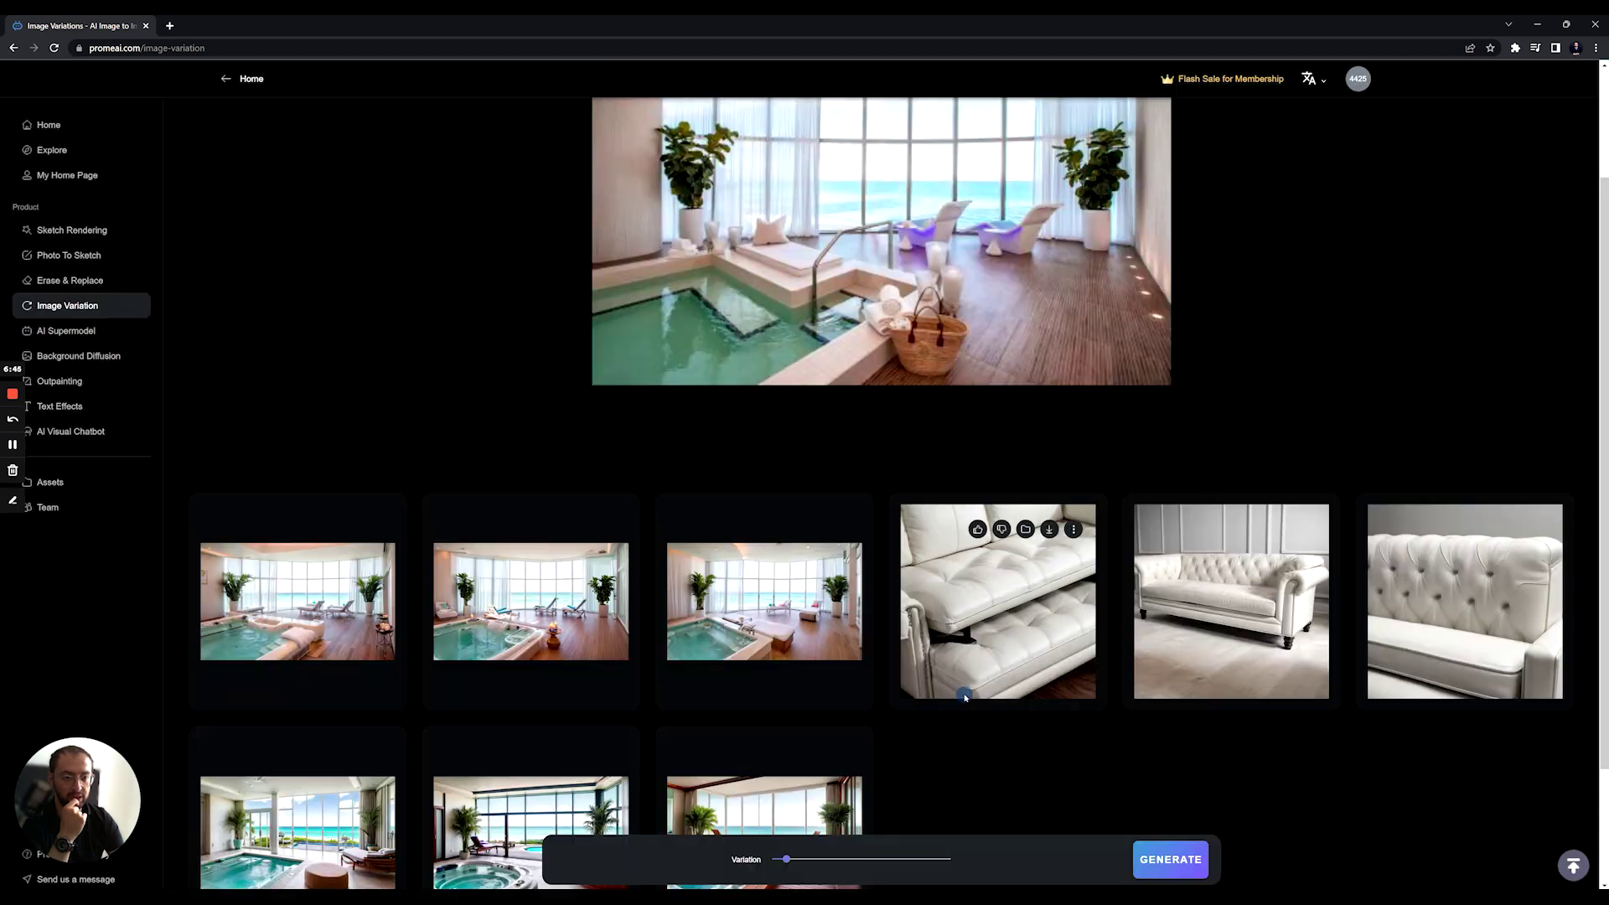
click(538, 624)
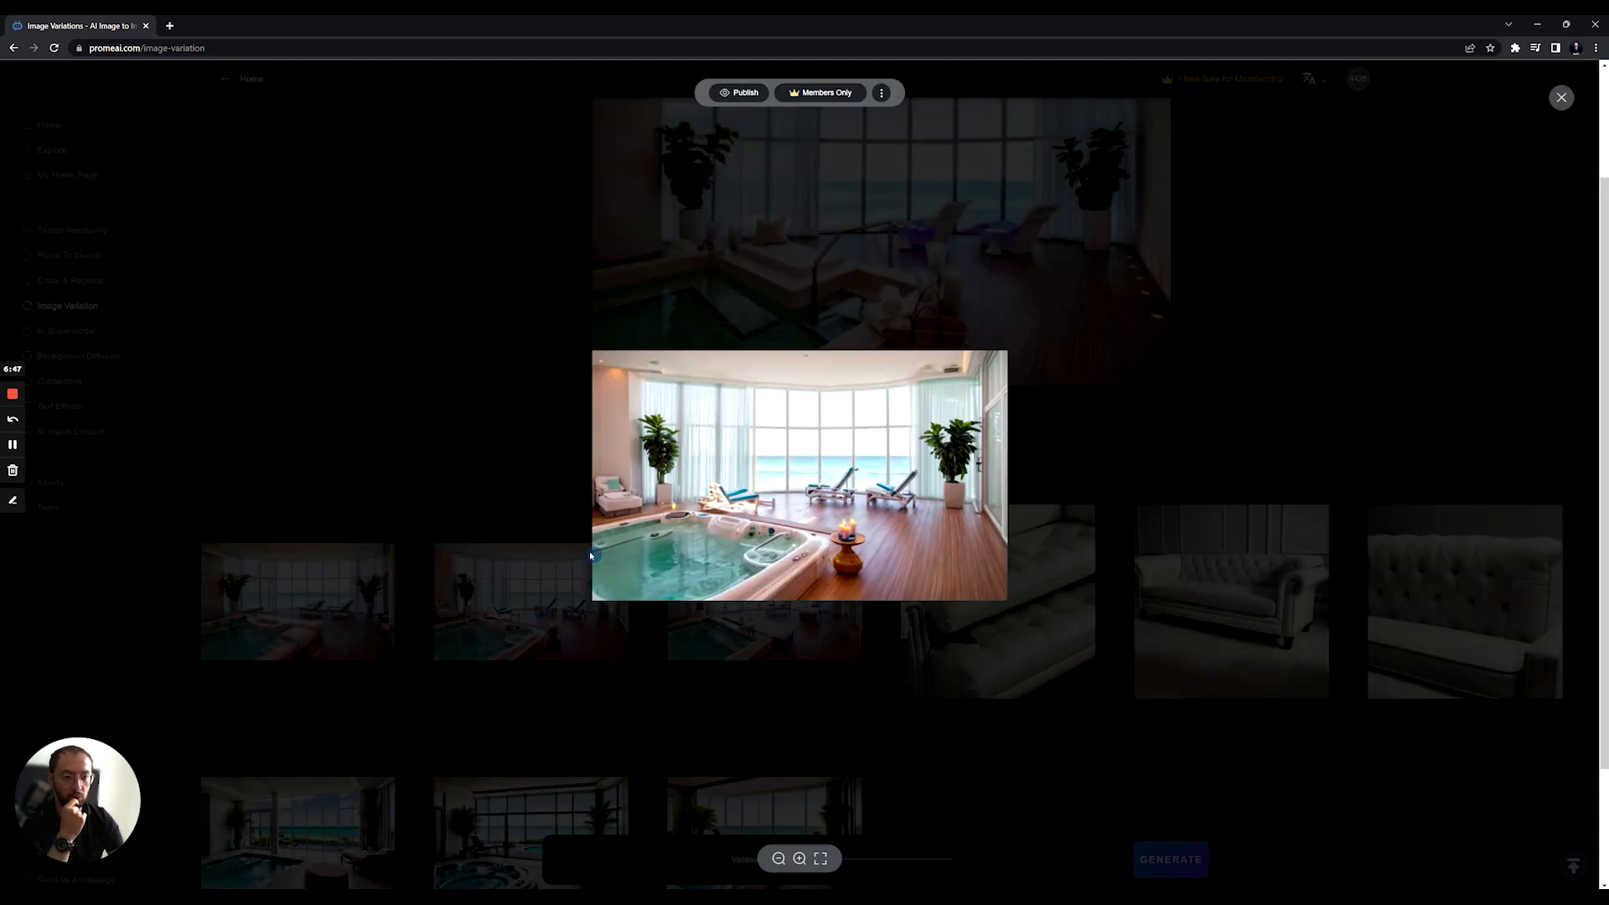
click(503, 494)
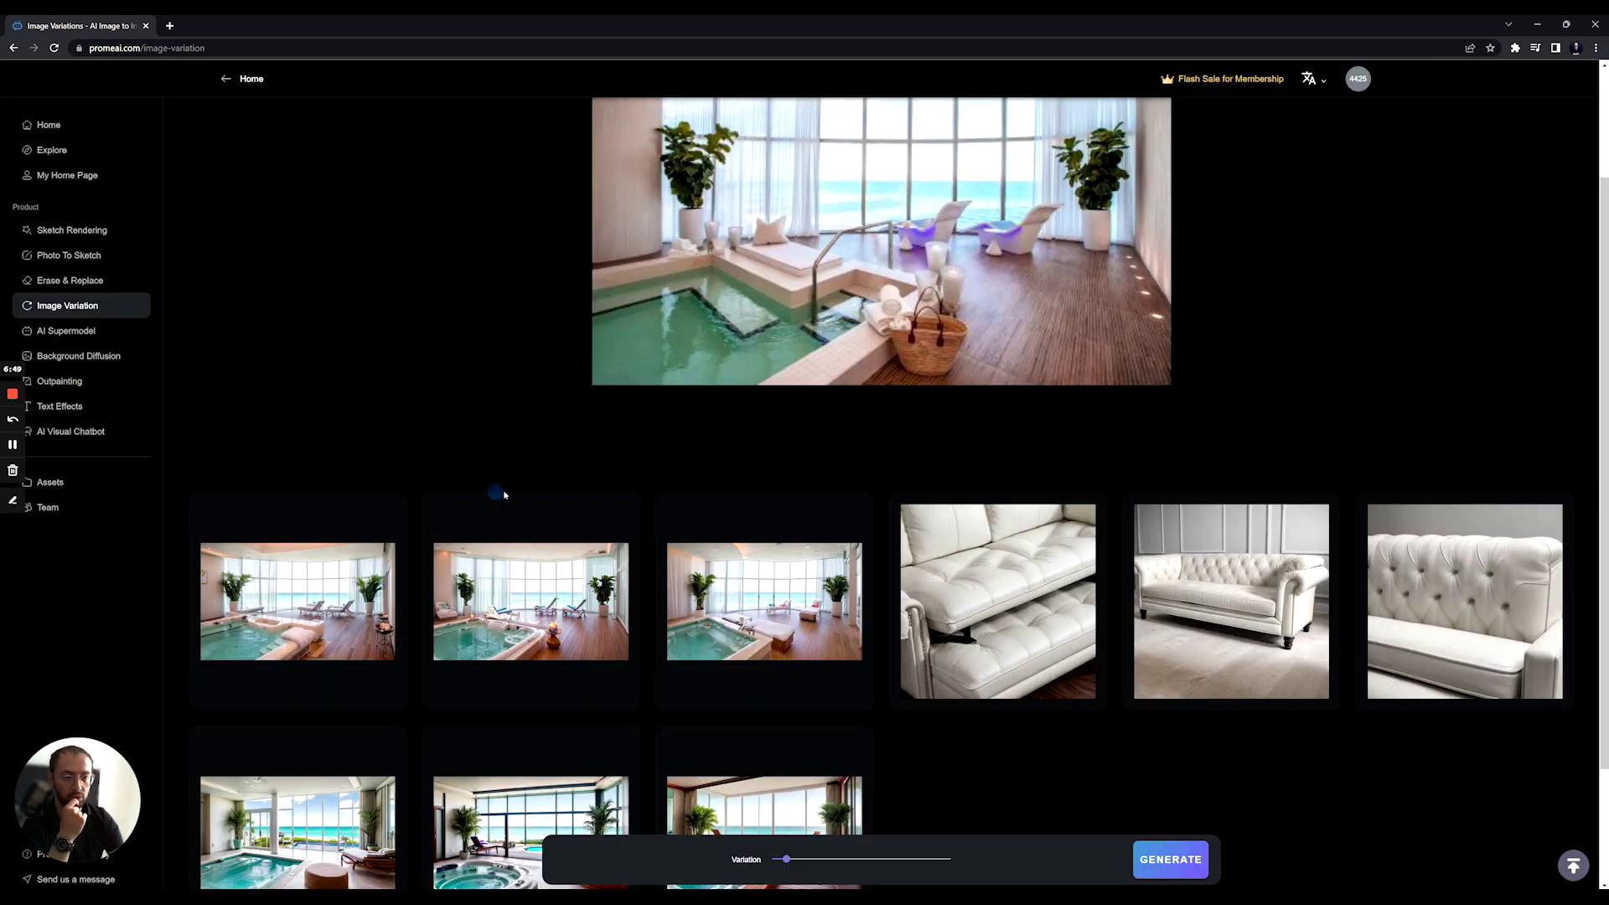
click(362, 614)
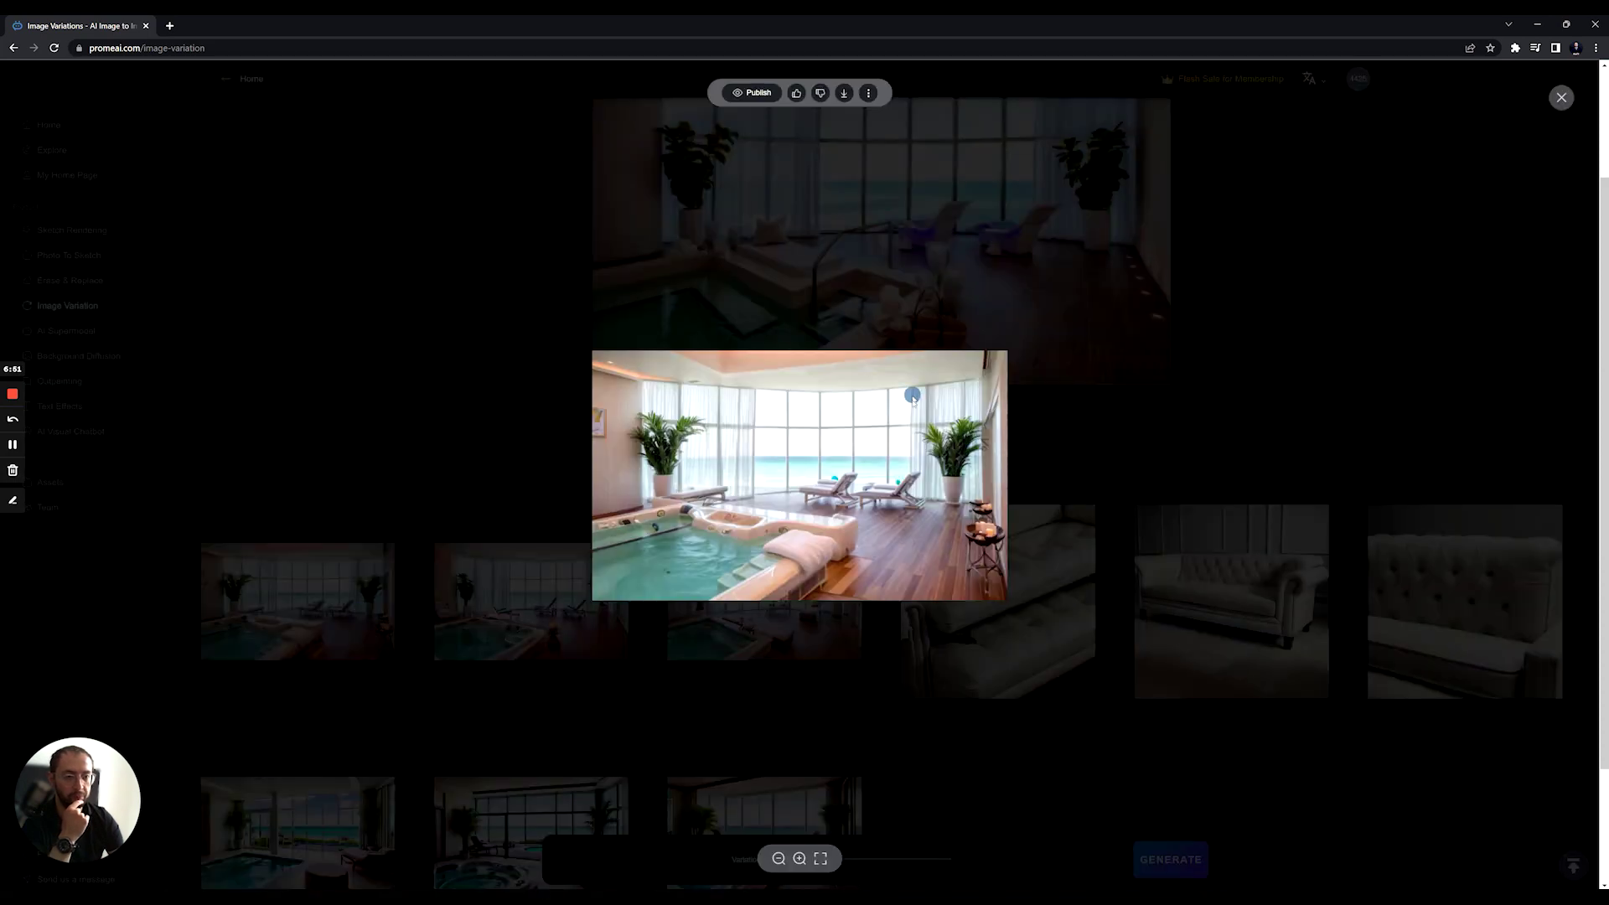
click(957, 513)
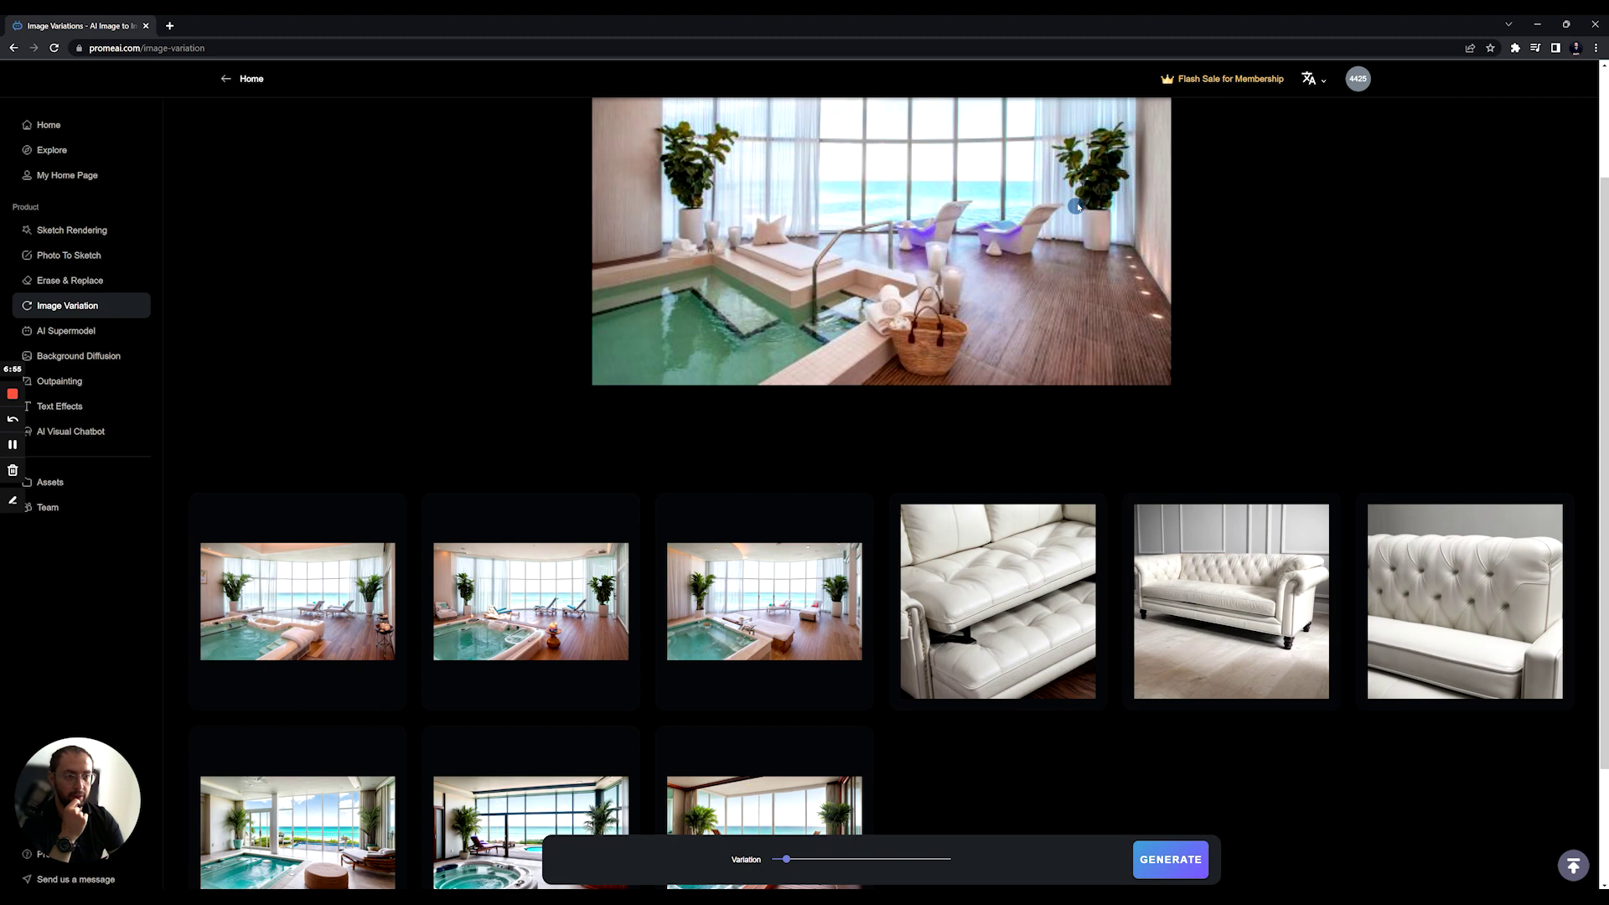
mouse_move(547, 638)
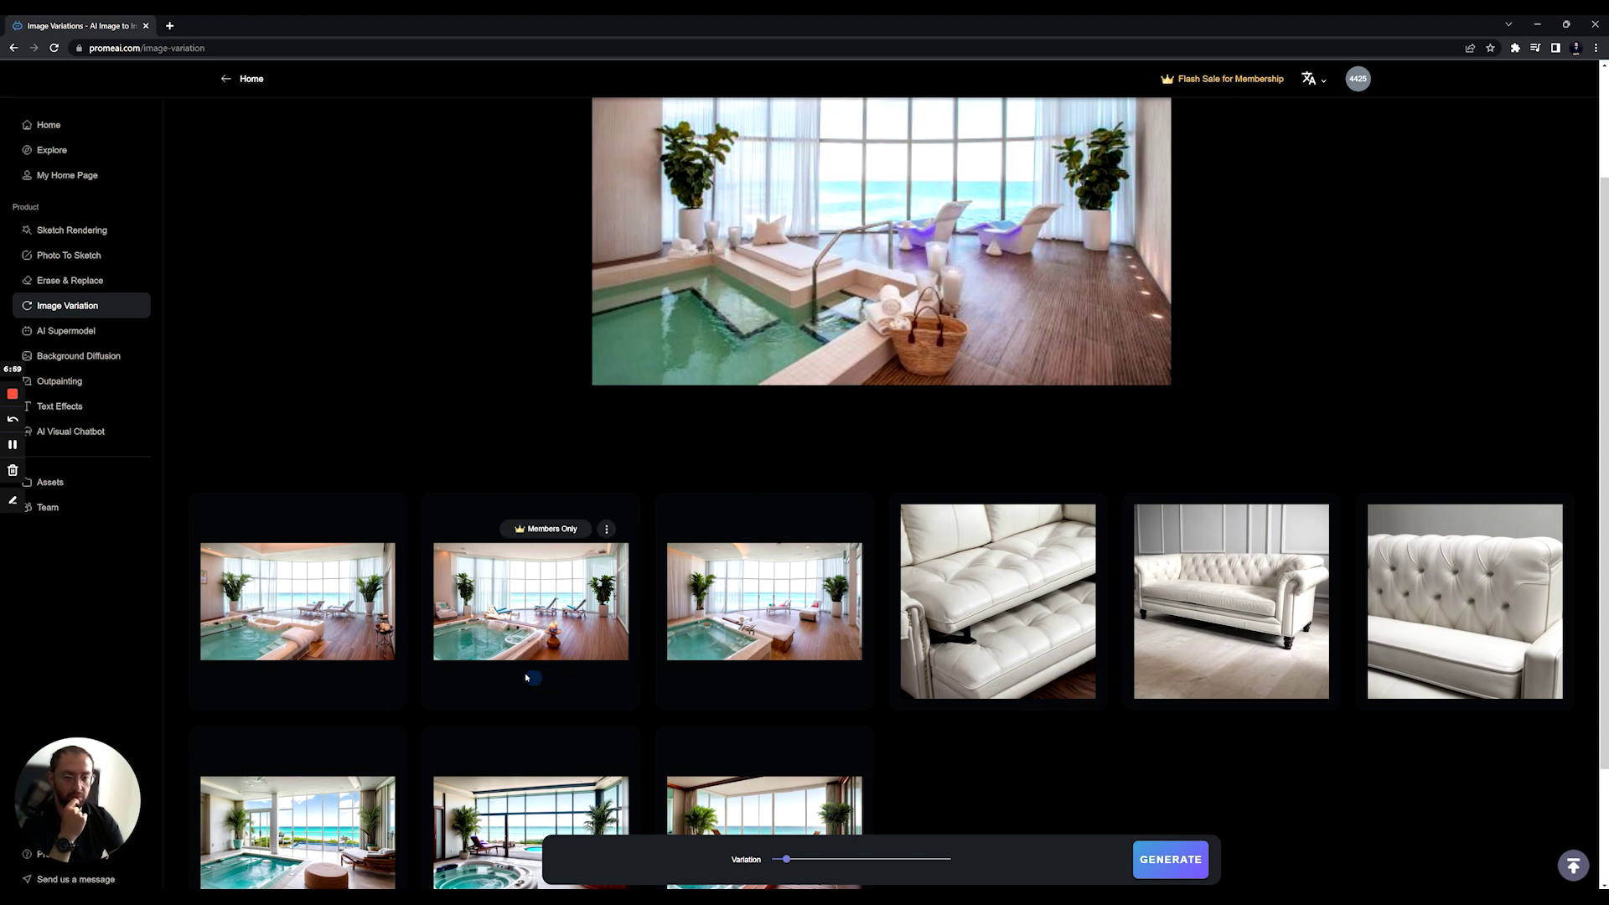
click(308, 577)
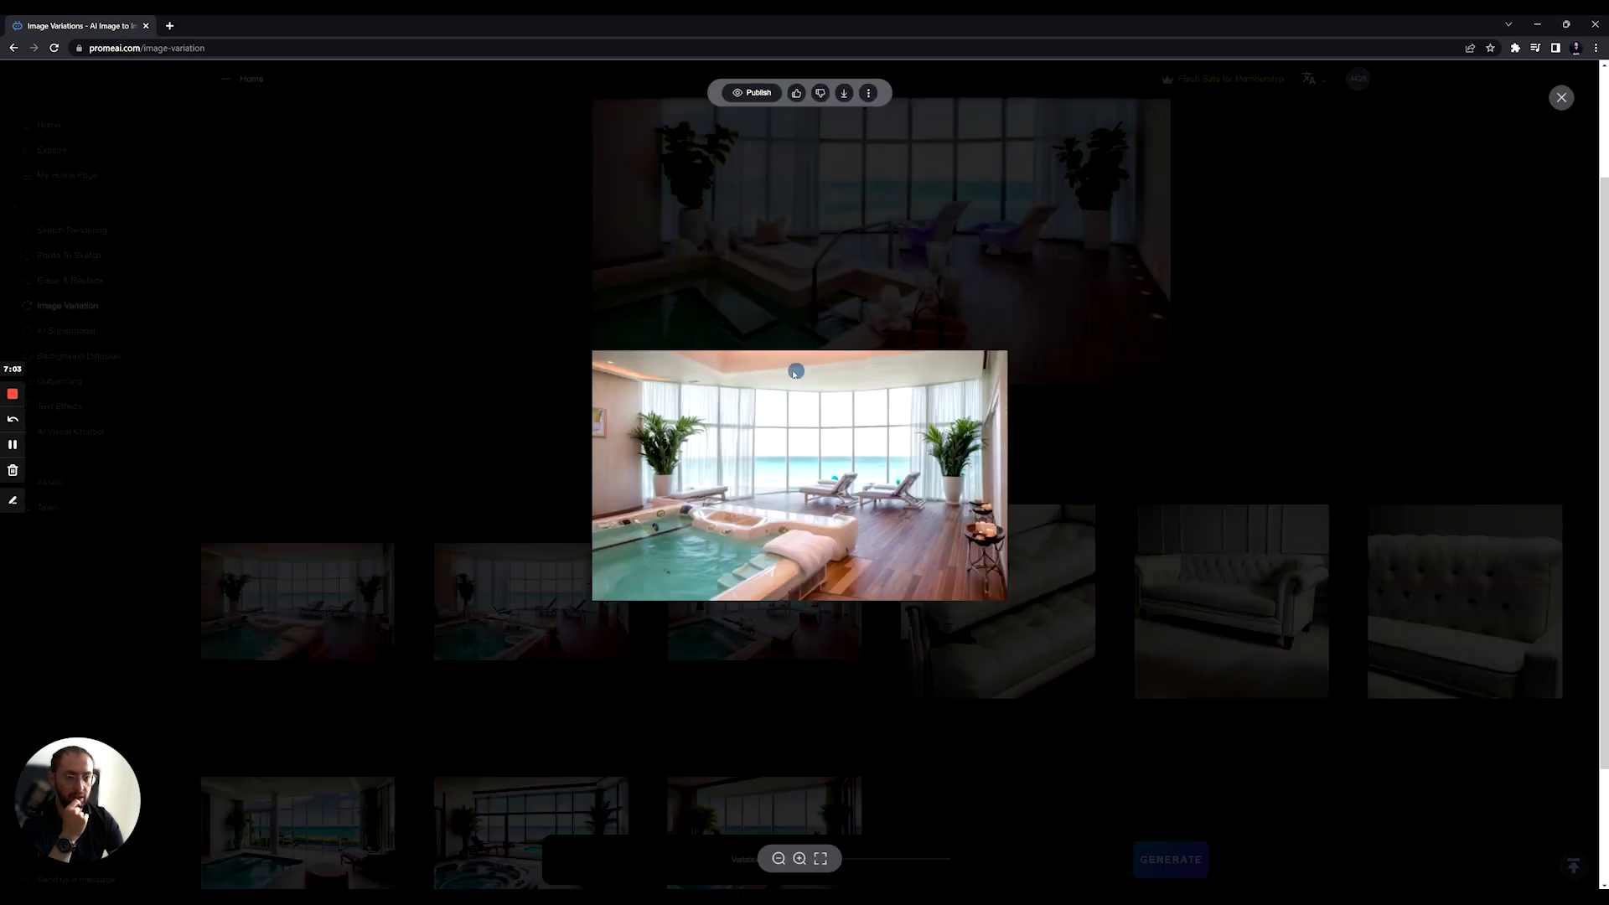
click(696, 677)
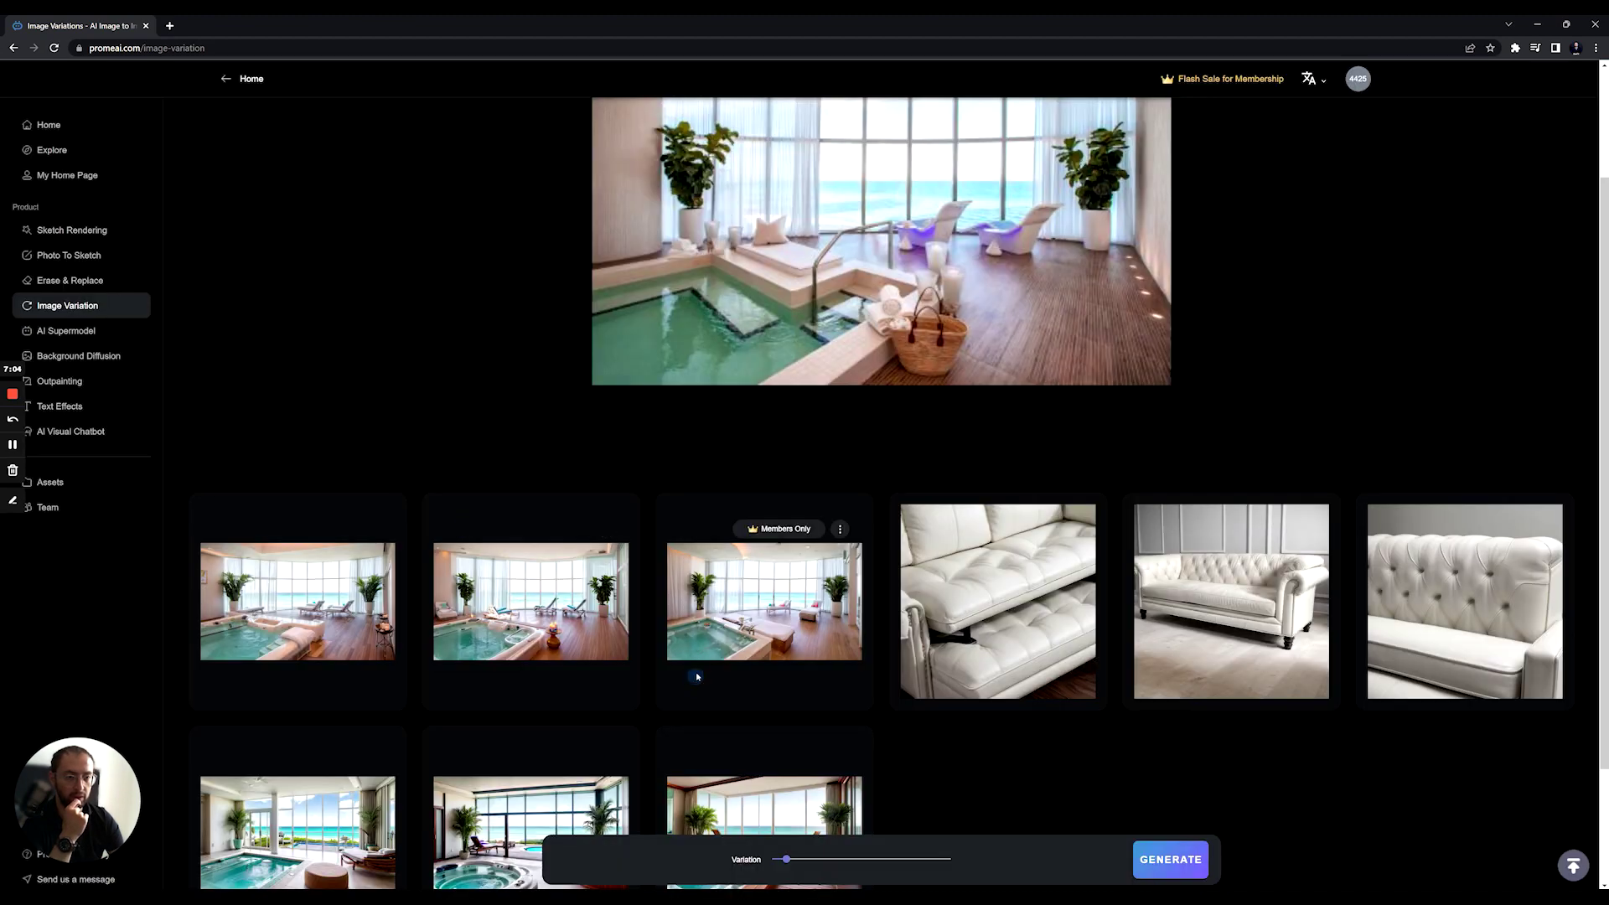
click(700, 625)
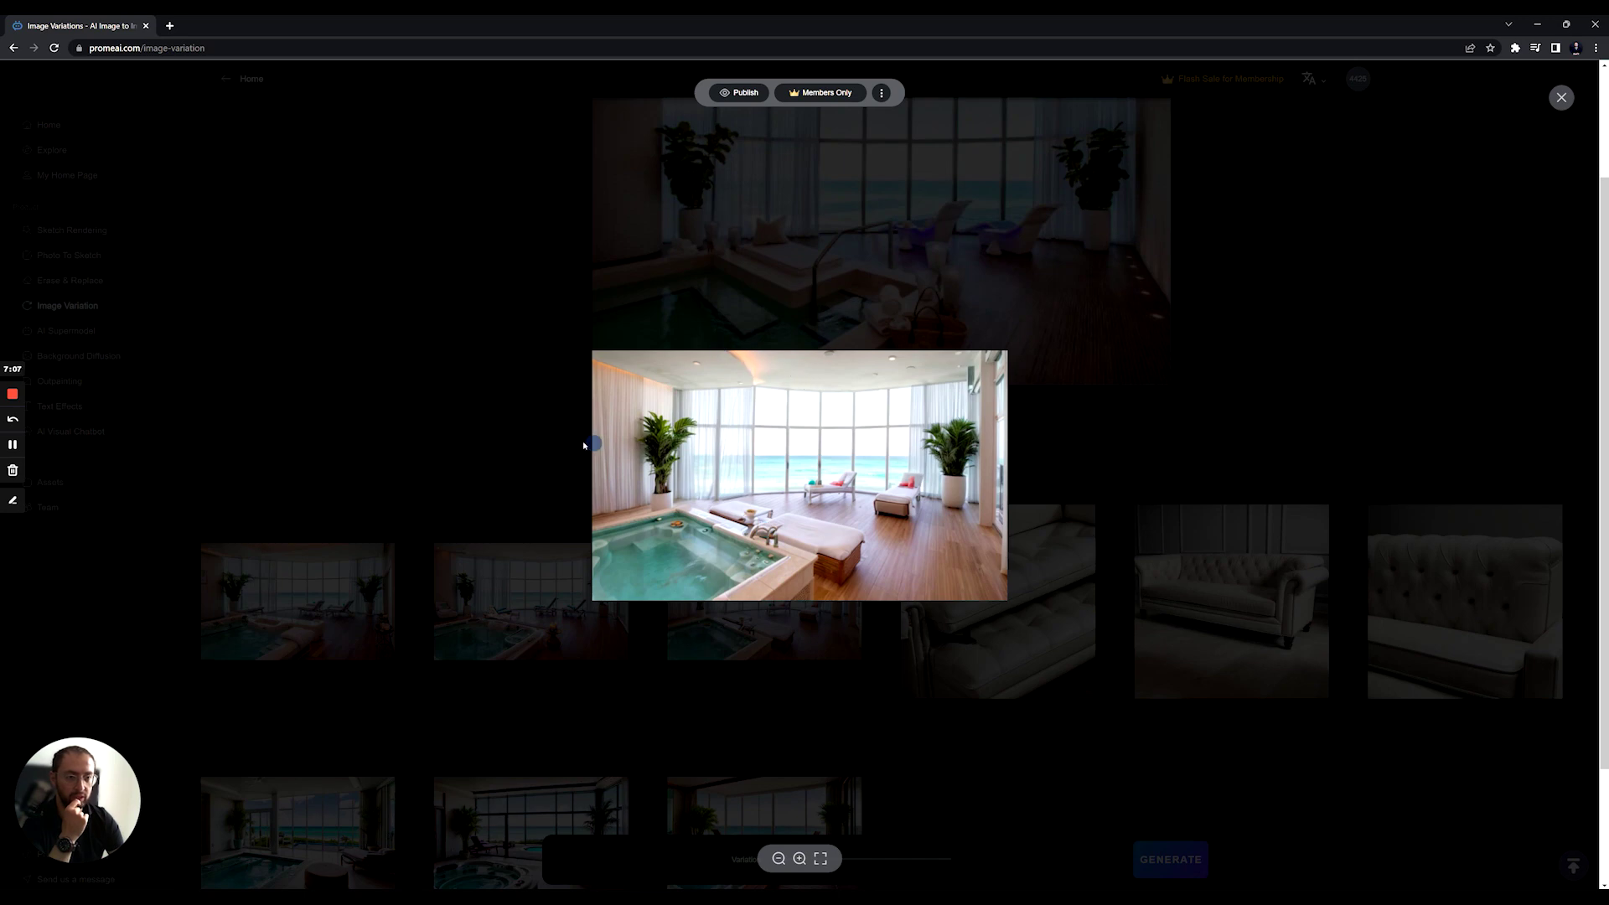
click(585, 445)
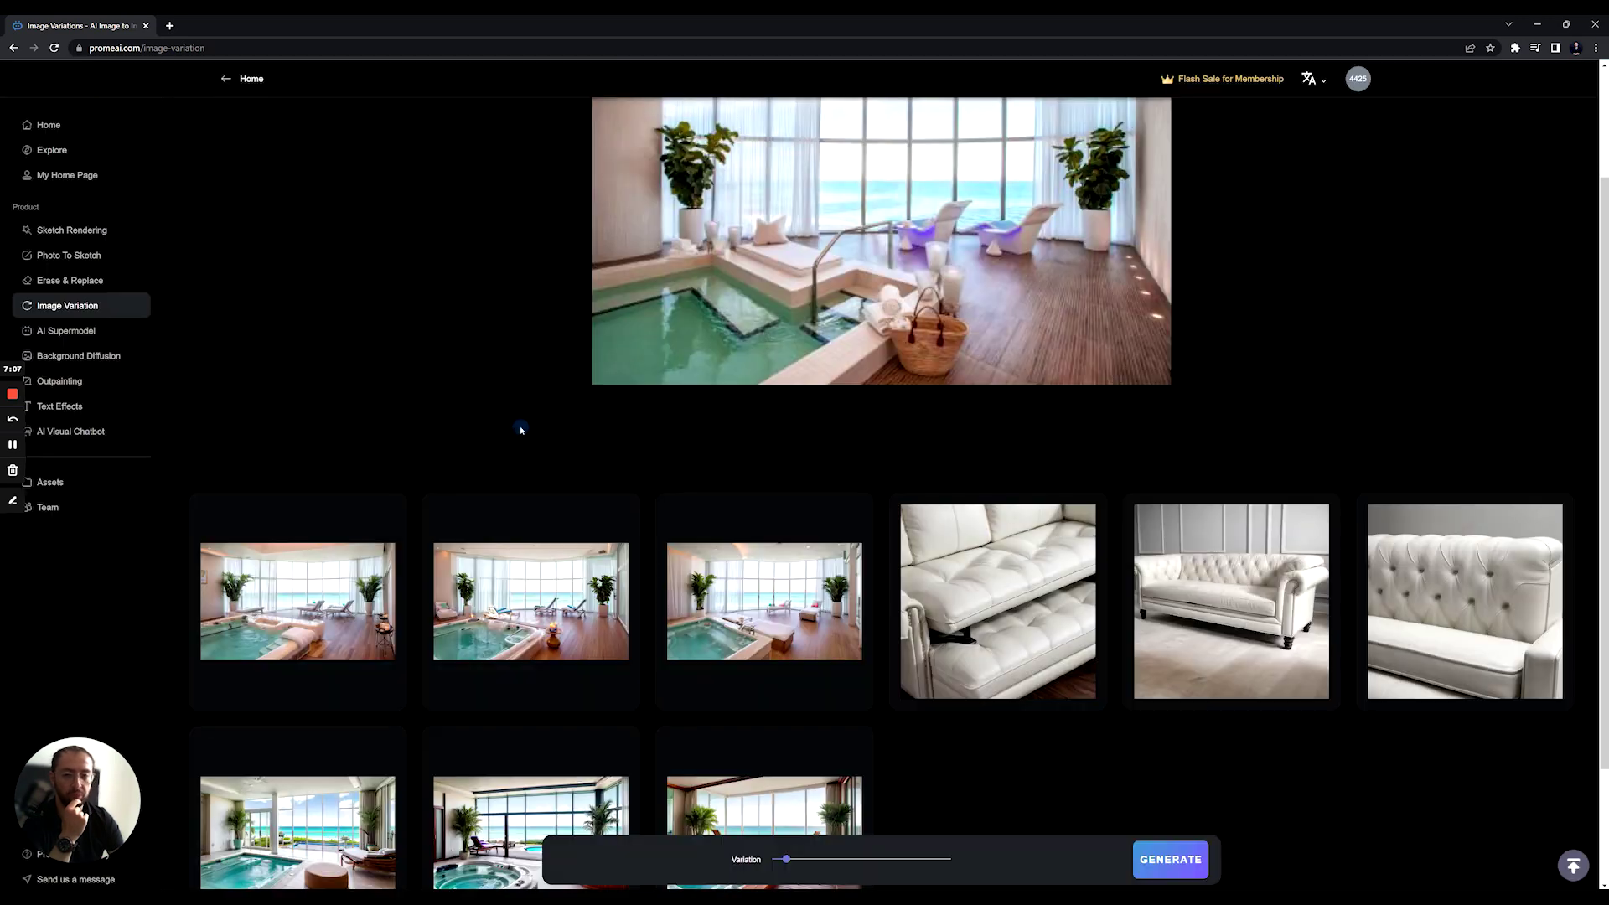
Open Background Diffusion from the AI Supermodel section of the sidebar
click(98, 335)
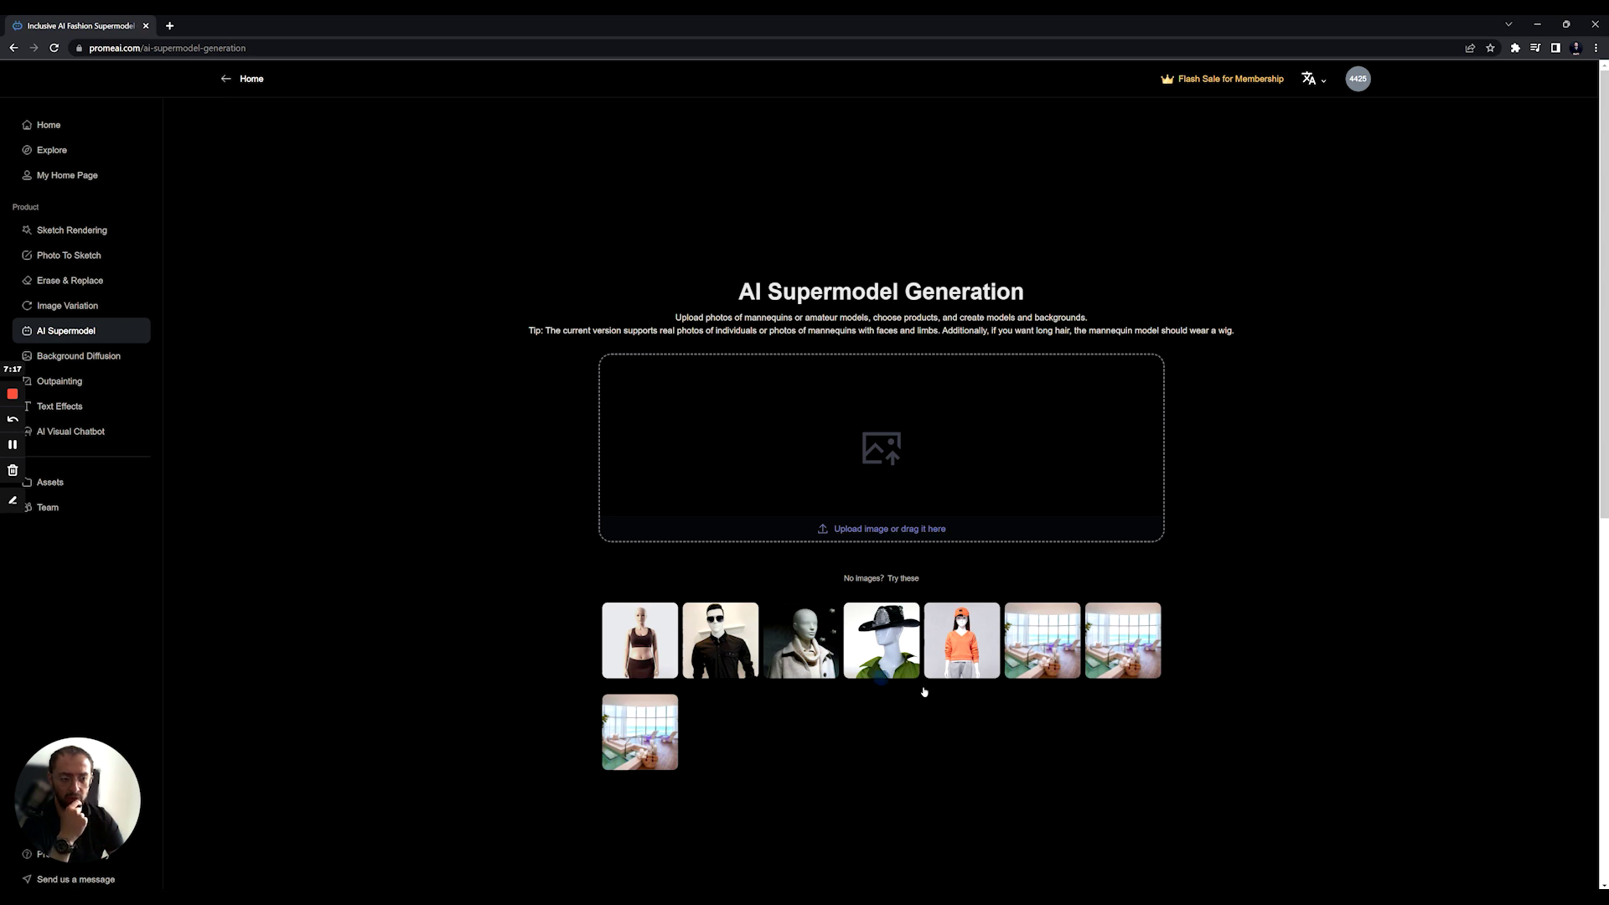
click(109, 356)
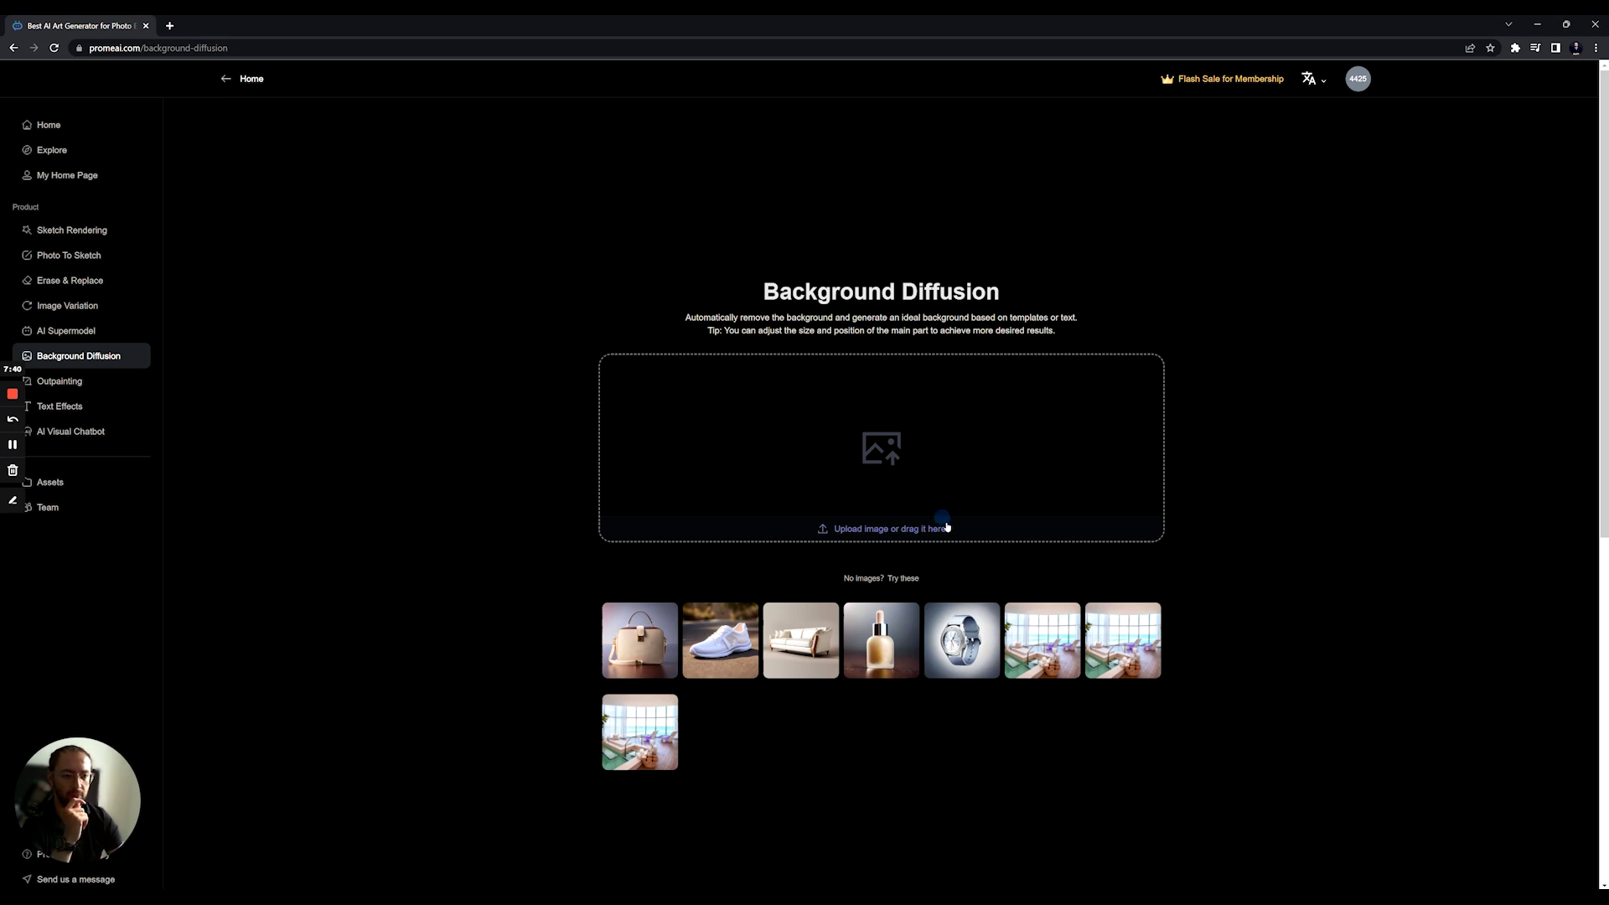
Load the spa room sample, browse the Furniture templates, then switch to Outpainting
click(1049, 642)
click(667, 876)
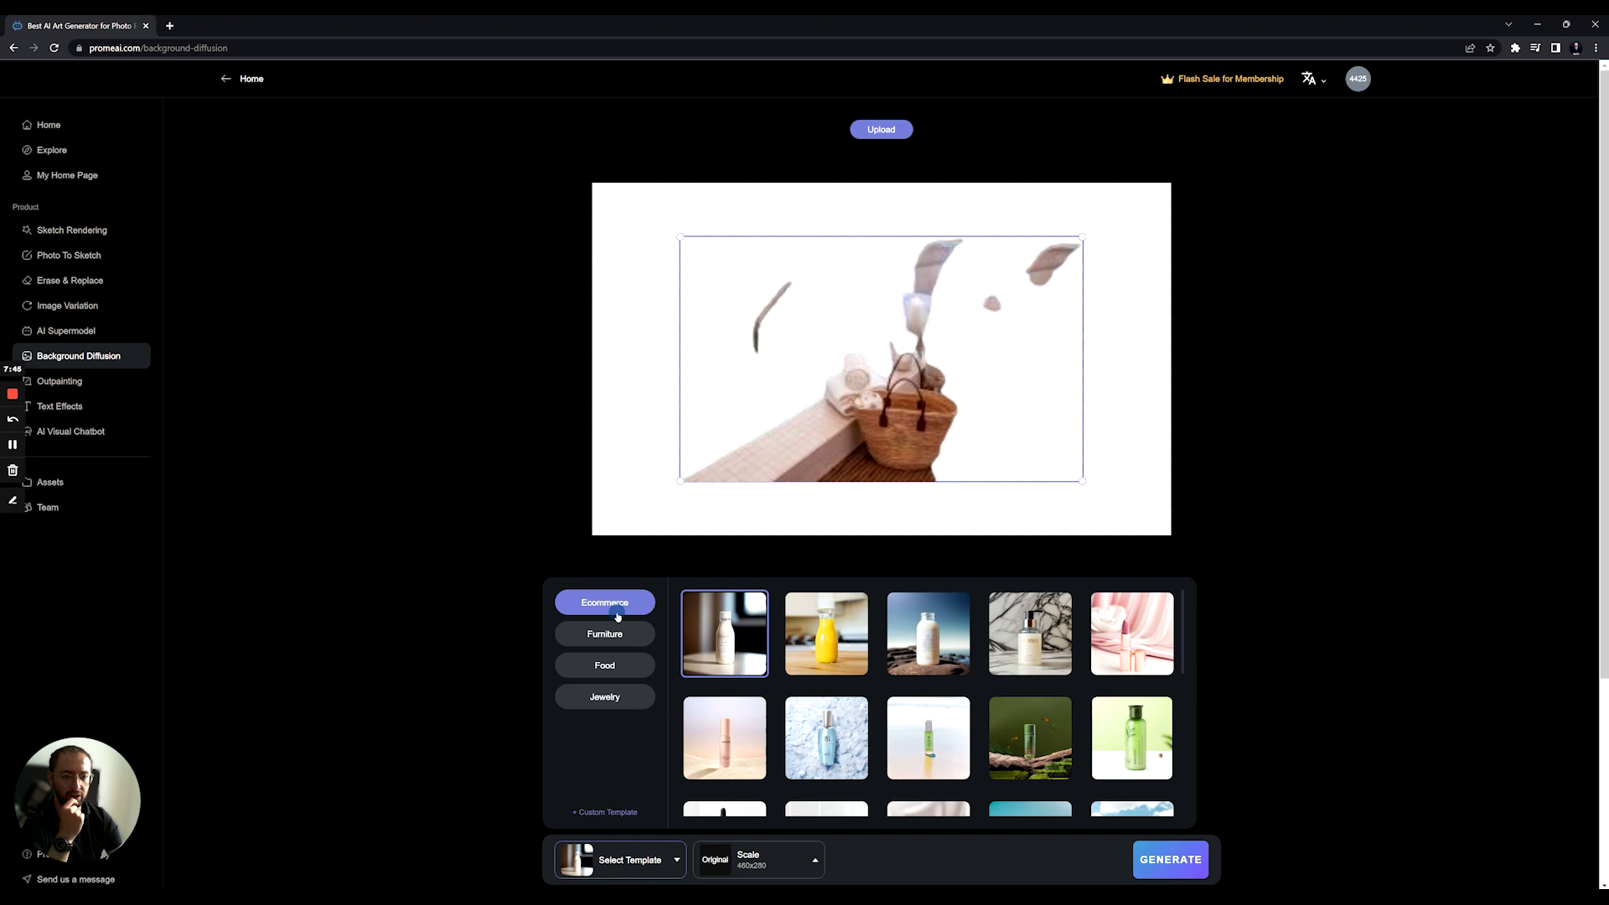
click(616, 639)
scroll(841, 671, down, 5)
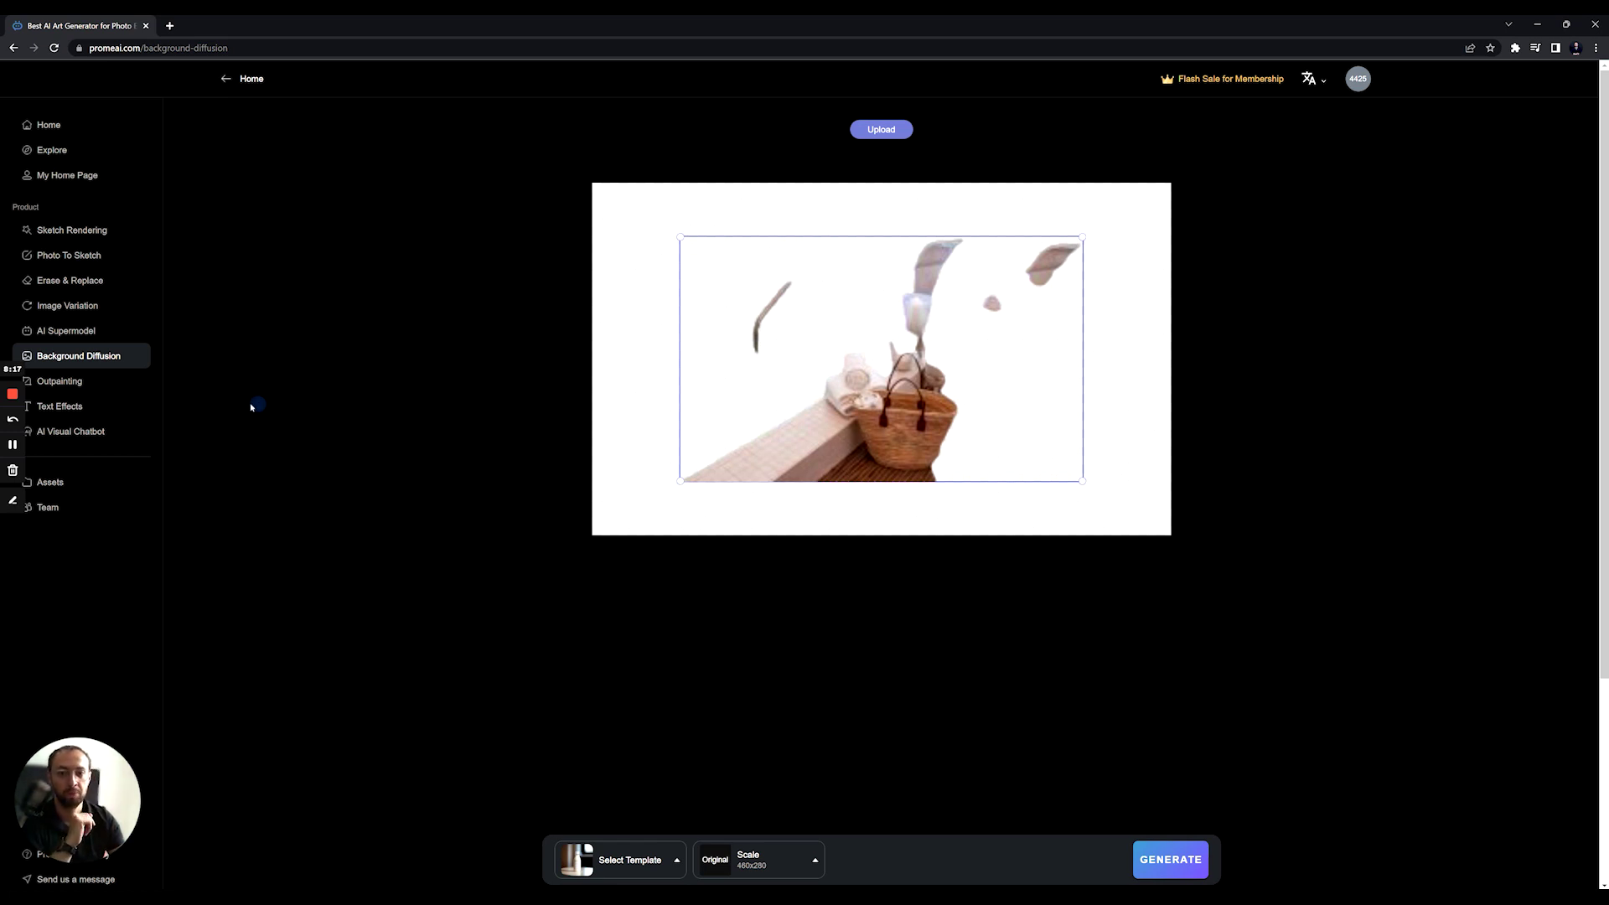
click(107, 386)
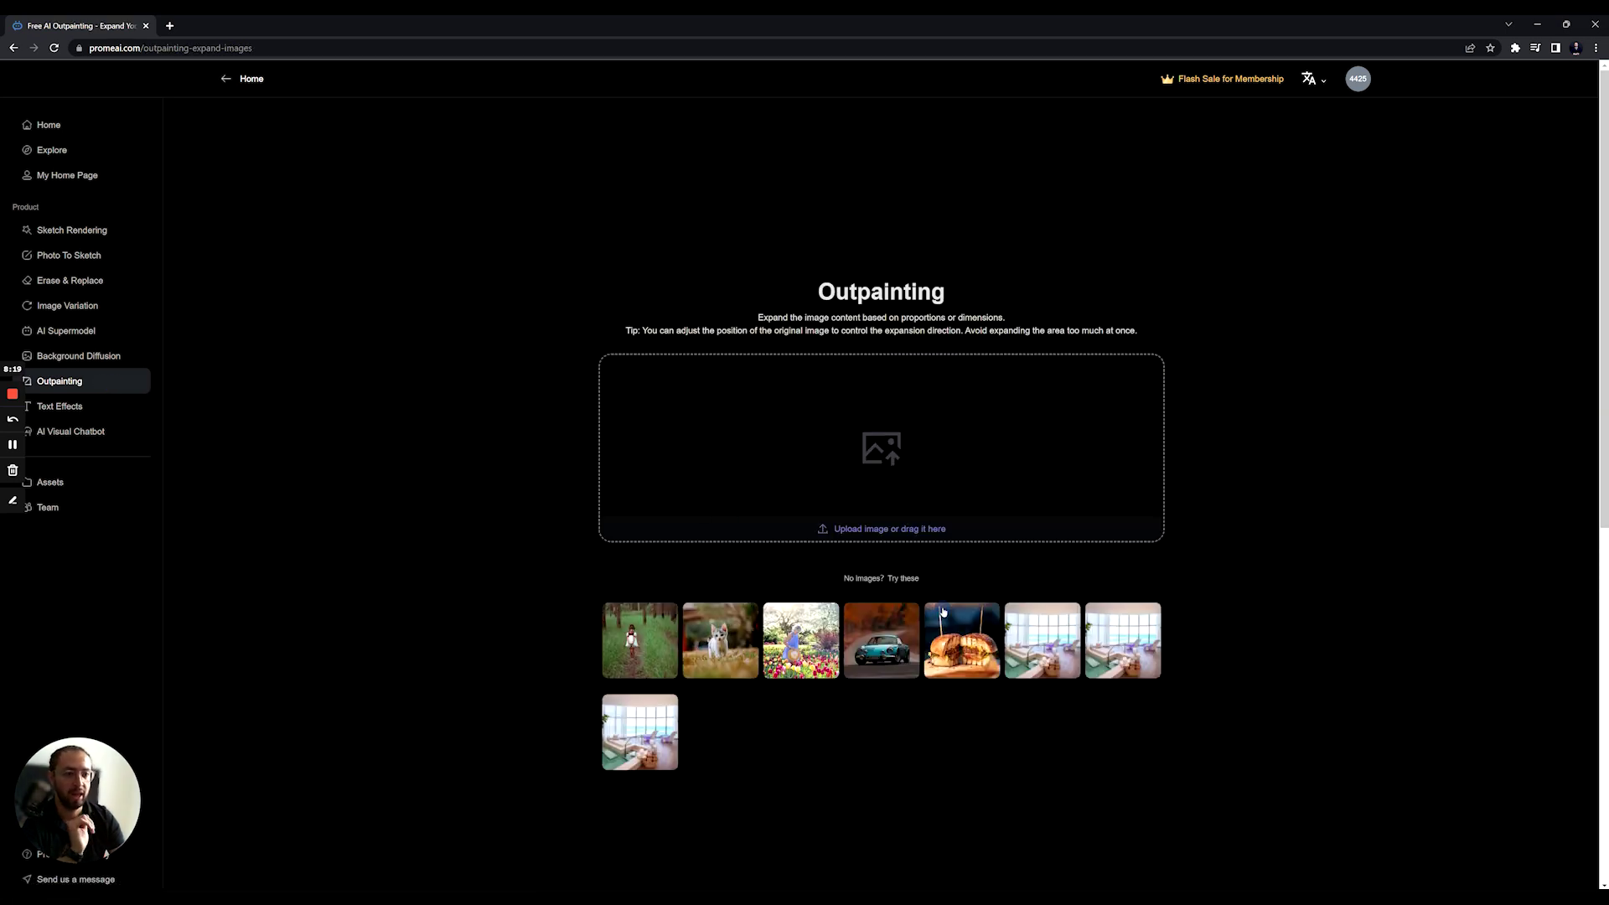
Load the spa room sample and shrink it inside the frame, nudging it slightly upward
click(1043, 632)
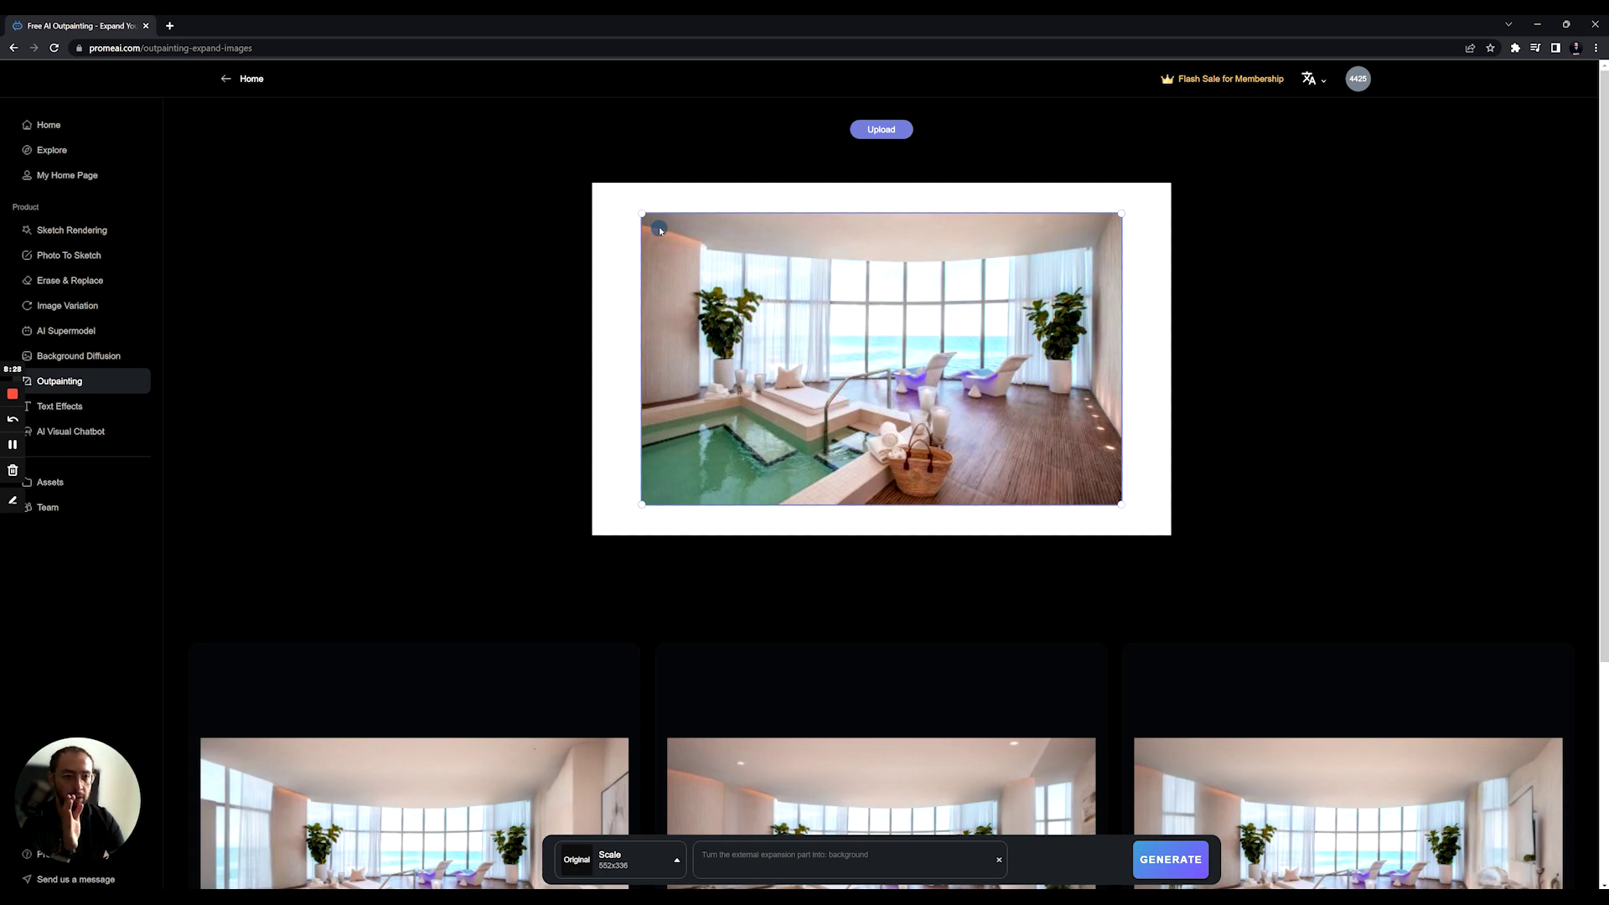
scroll(828, 251, down, 2)
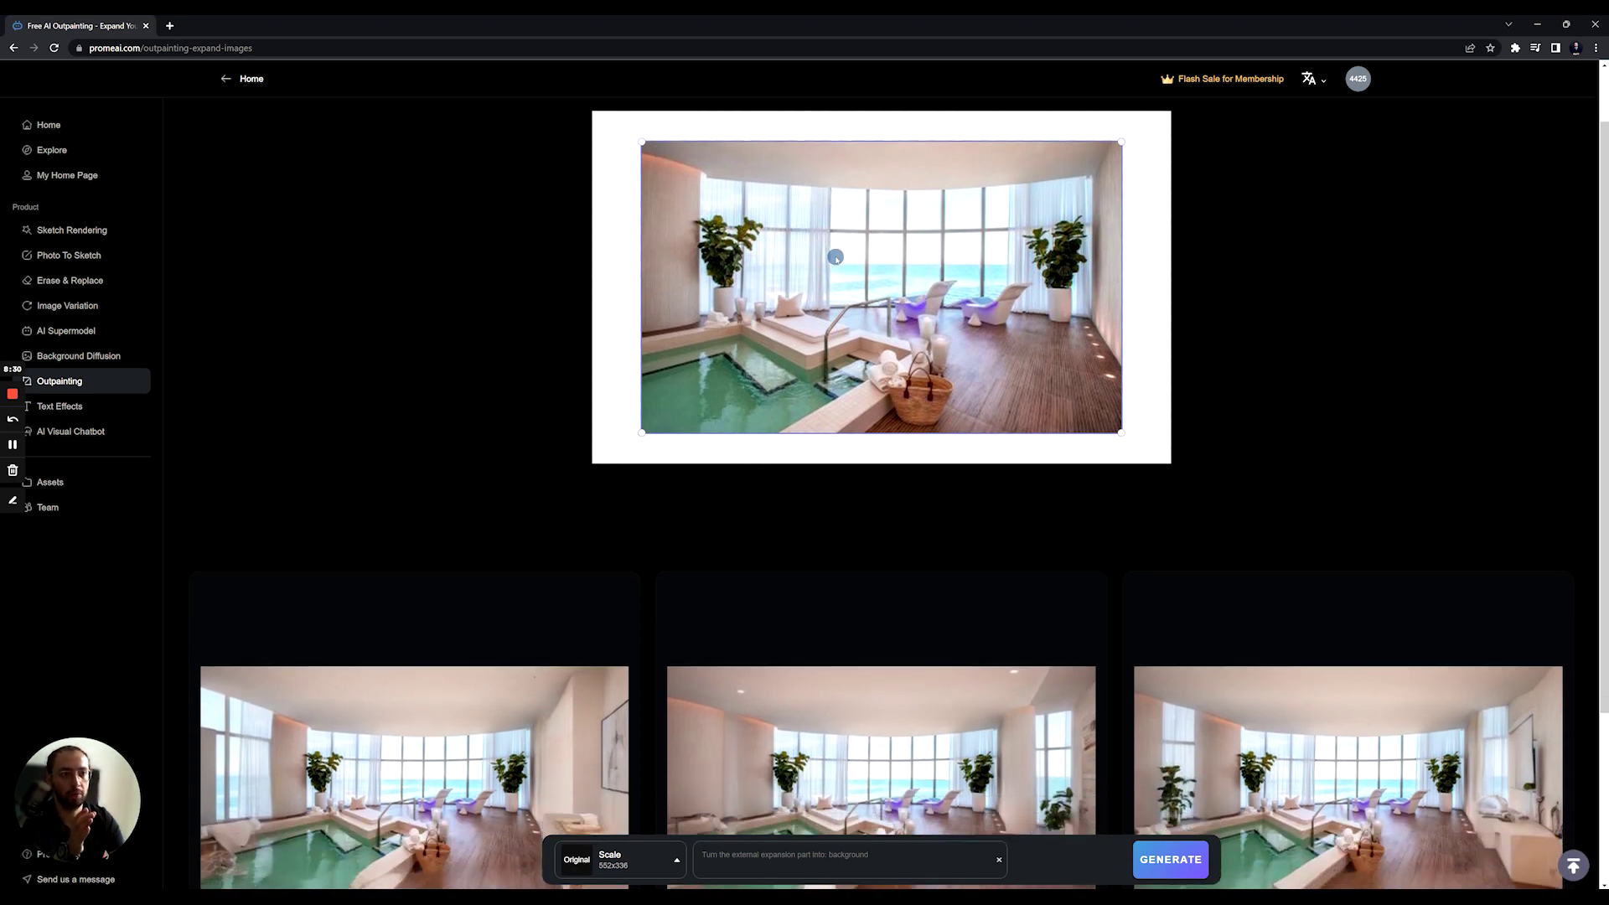
scroll(835, 268, down, 1)
scroll(870, 341, up, 2)
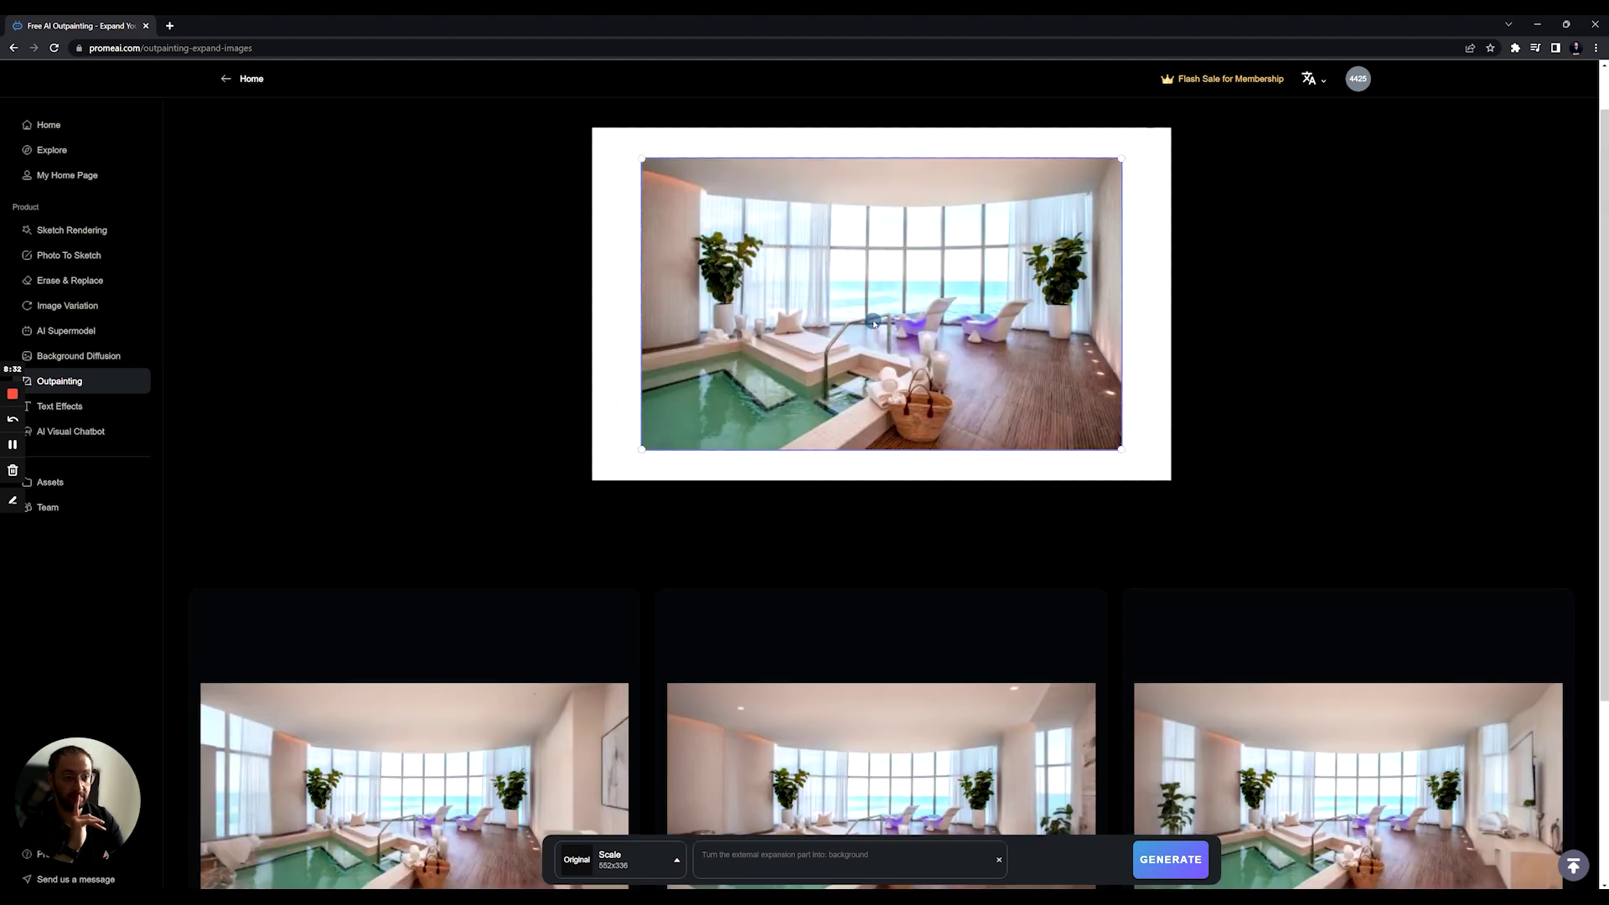
scroll(863, 348, down, 3)
scroll(863, 336, up, 4)
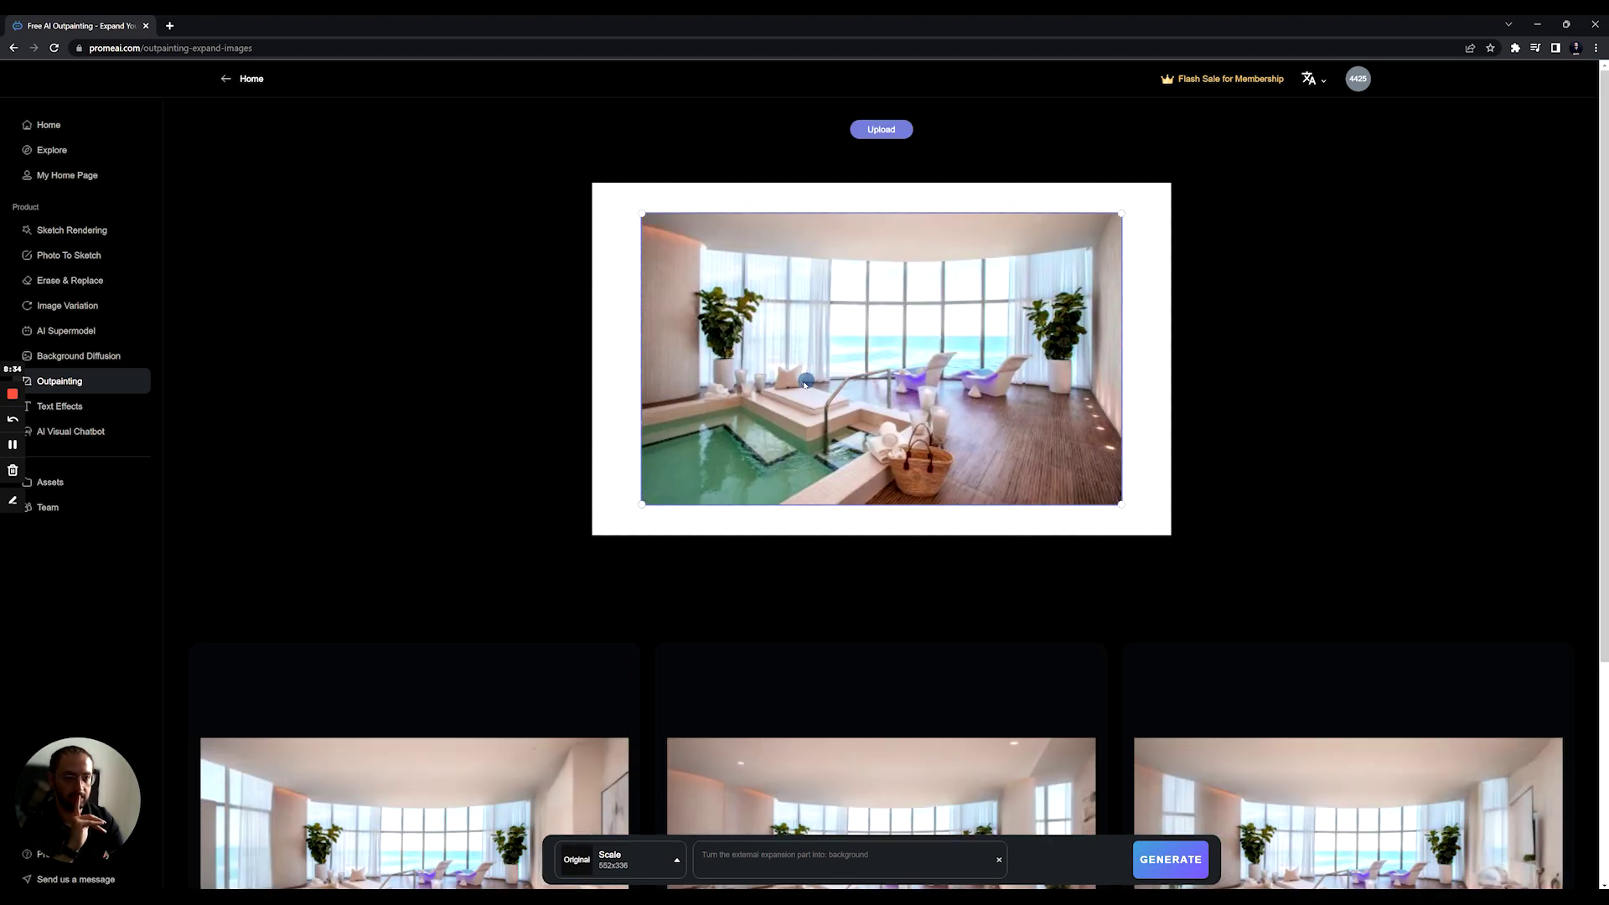
drag(642, 214, 683, 241)
drag(837, 323, 832, 311)
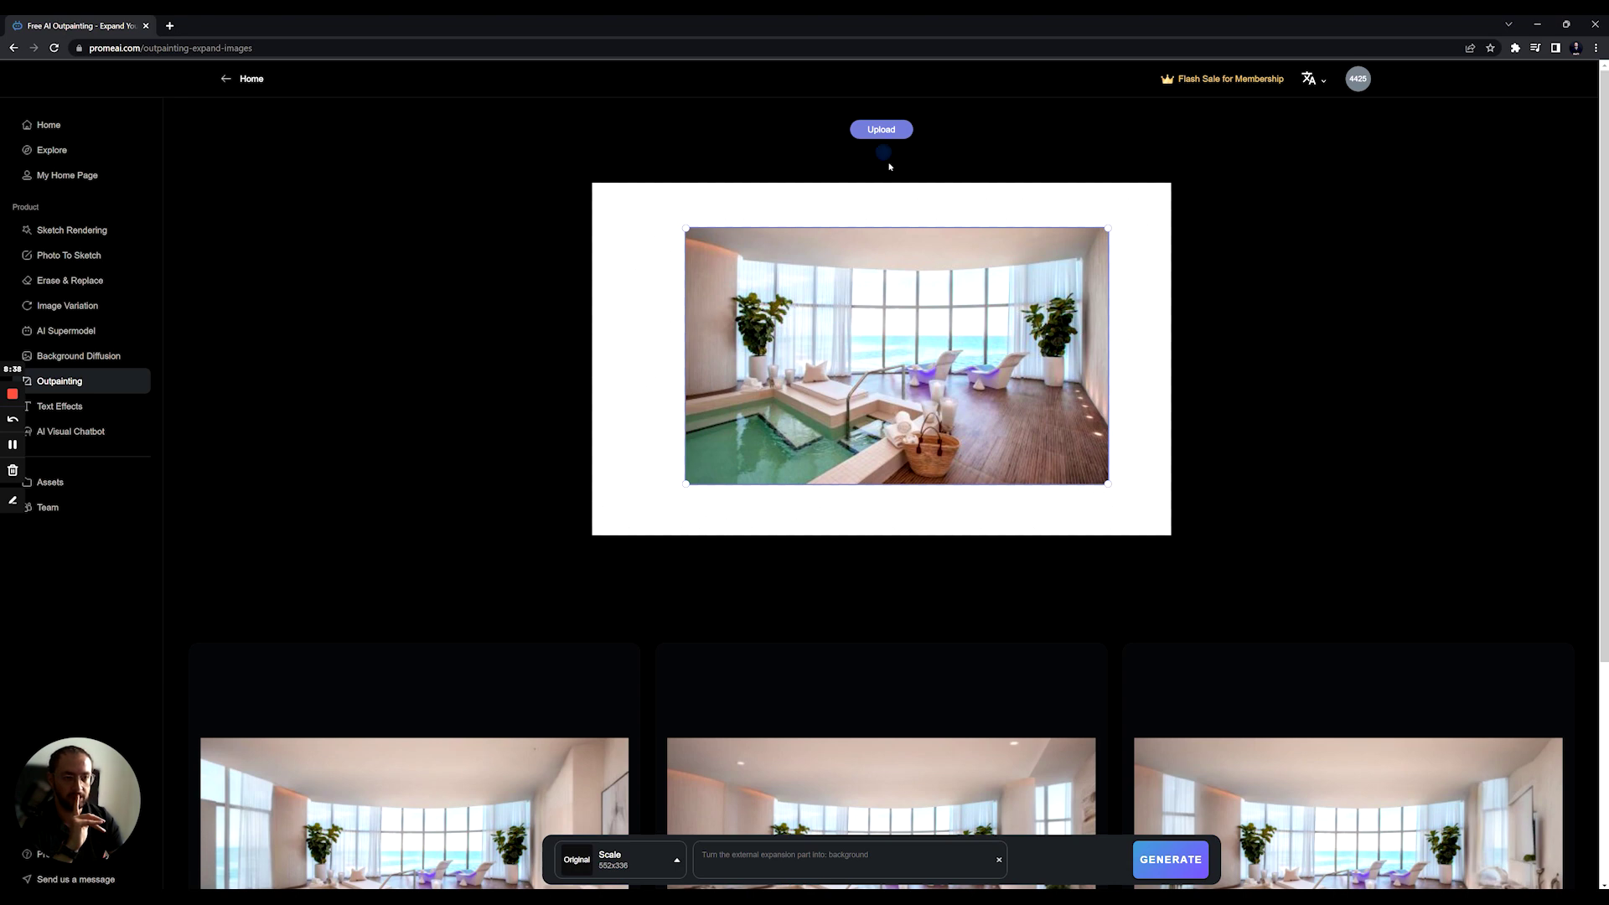
scroll(890, 167, down, 4)
Generate a new batch prompted 'television' while reviewing the three earlier spa expansions
click(804, 864)
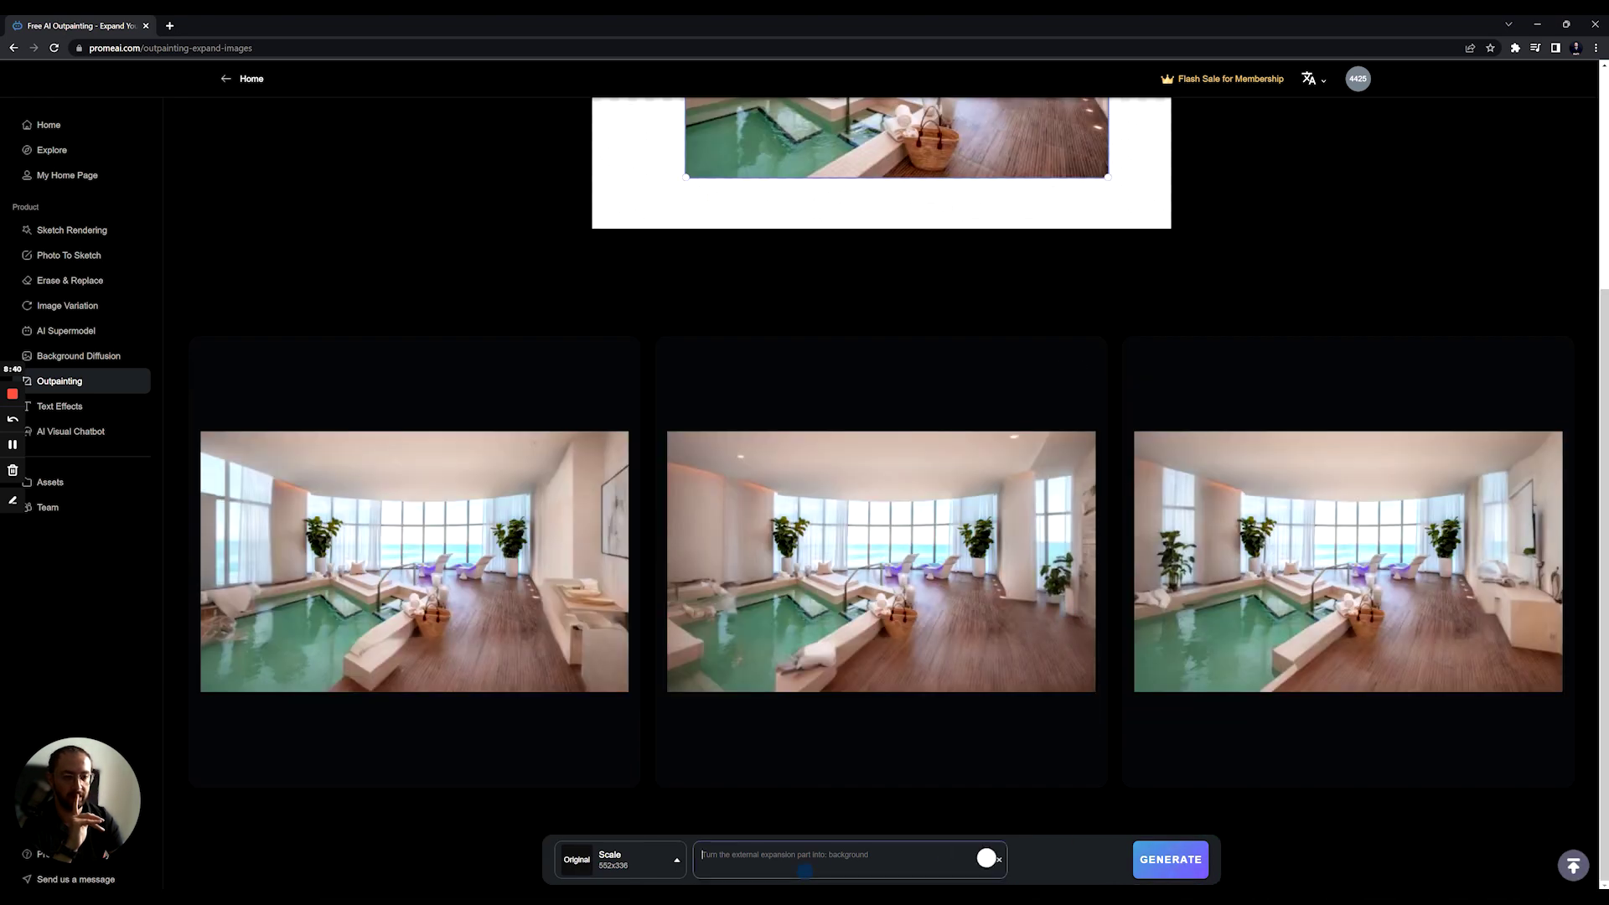
scroll(1167, 861, up, 2)
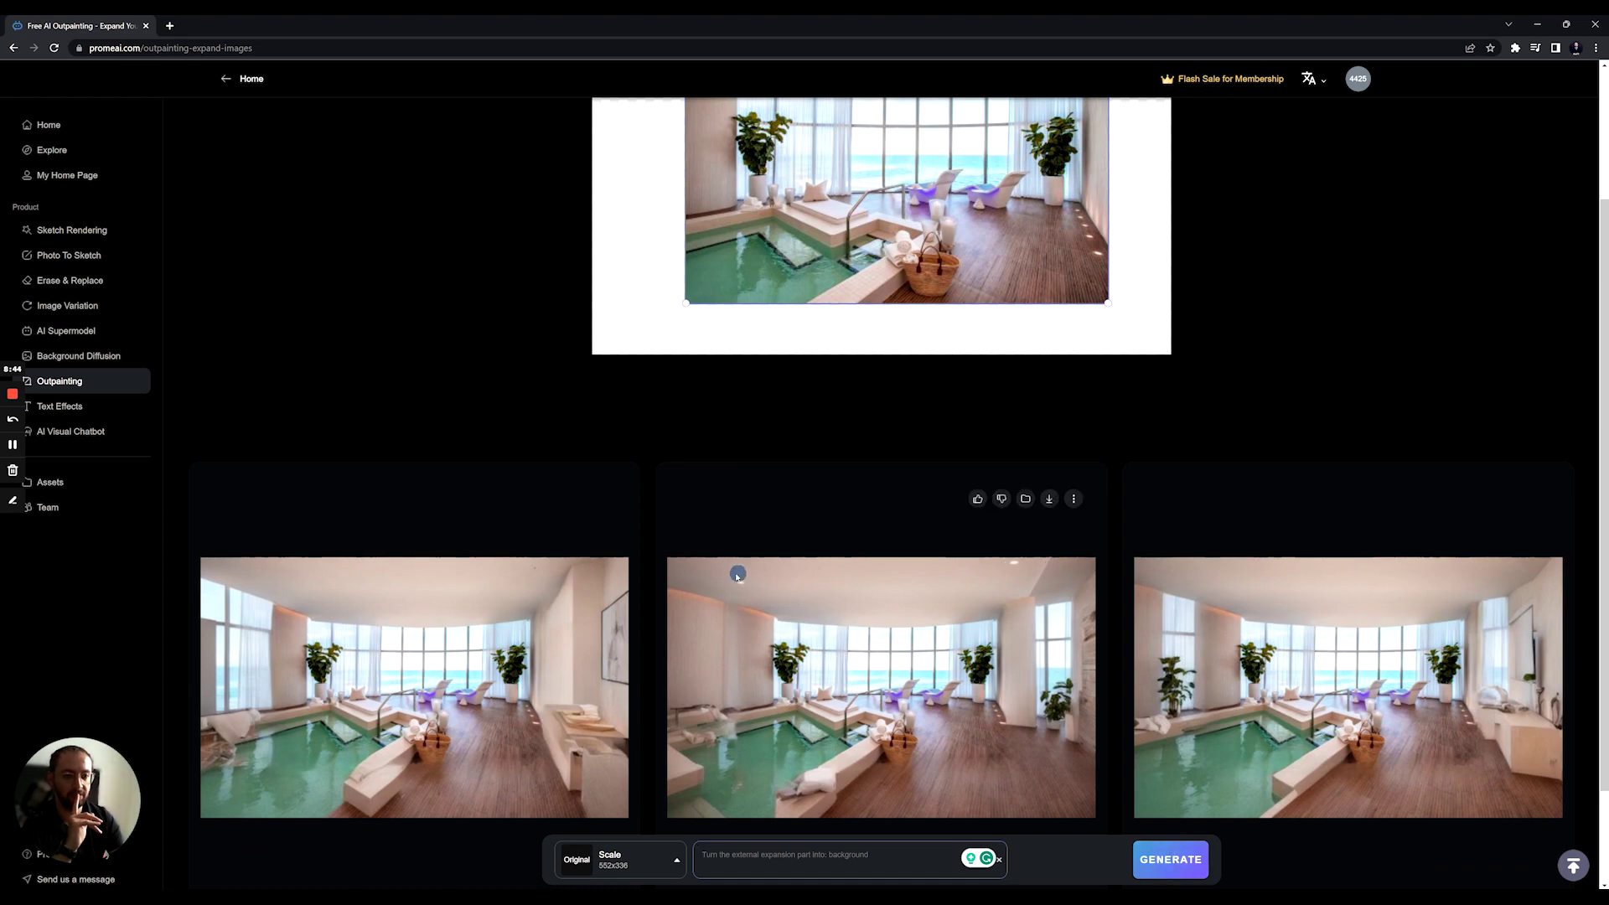
scroll(863, 600, up, 1)
scroll(863, 600, up, 1)
scroll(388, 500, down, 2)
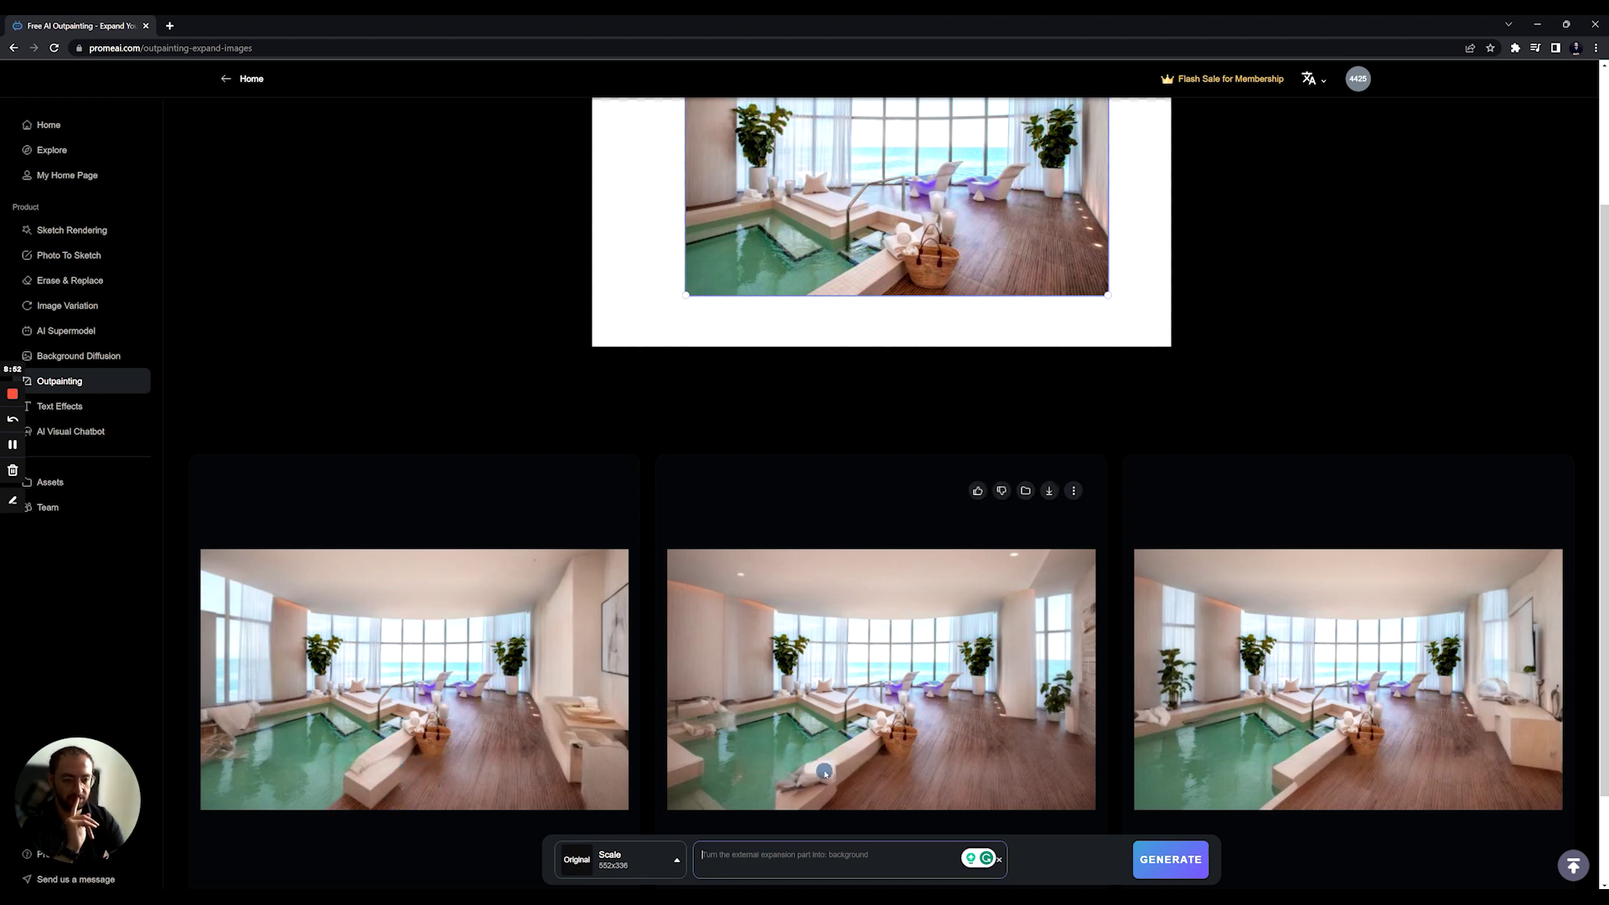
scroll(1302, 730, down, 1)
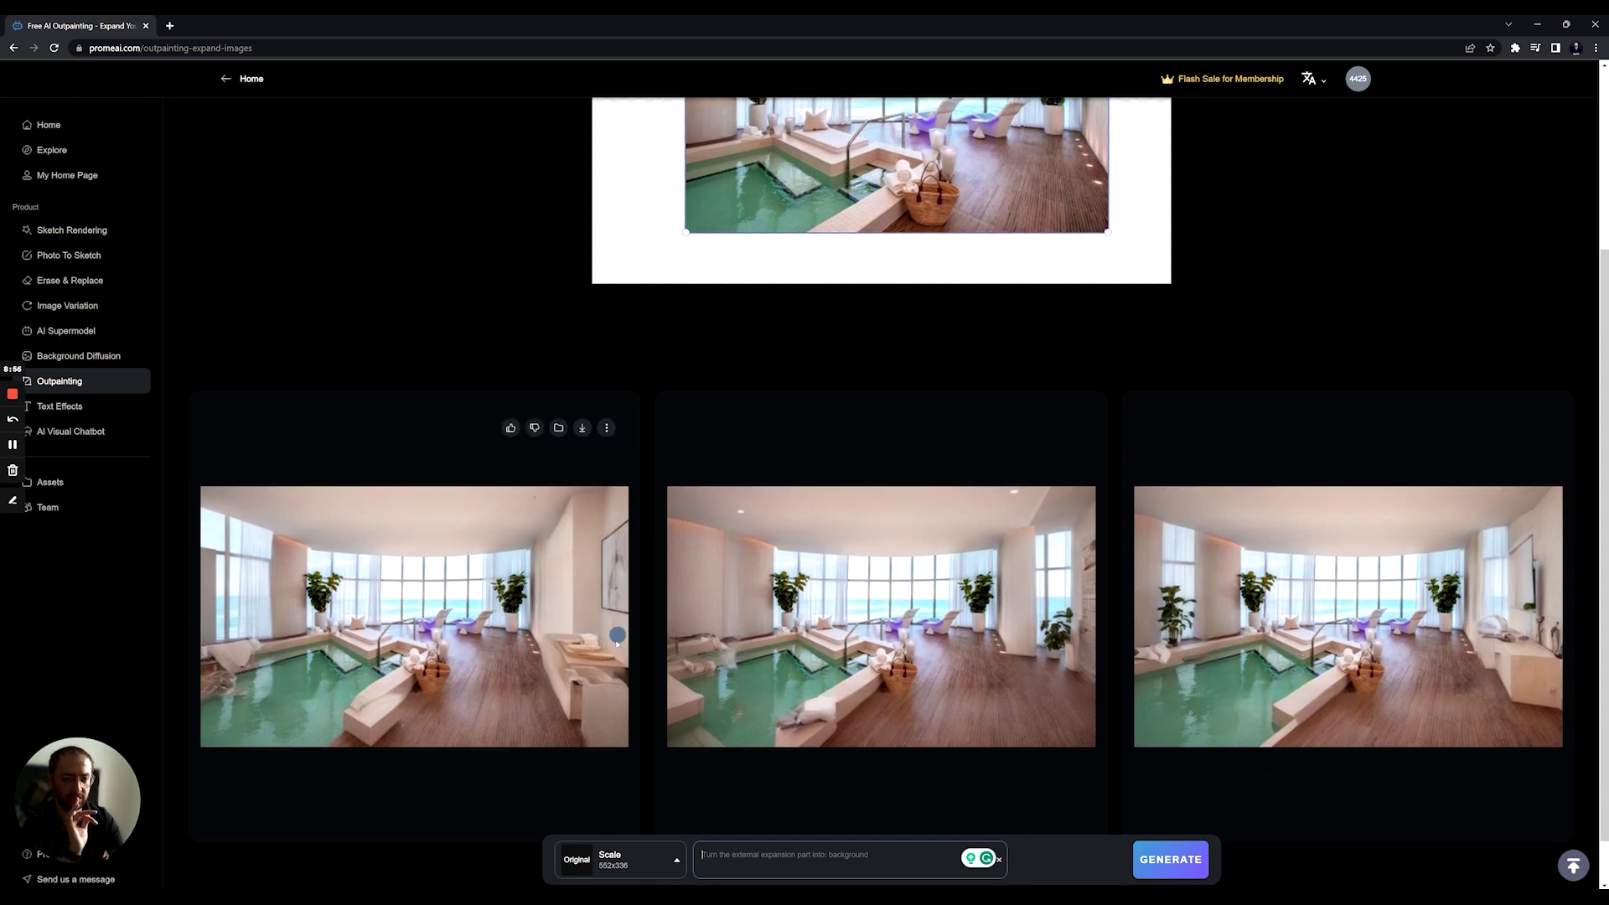
scroll(637, 627, up, 1)
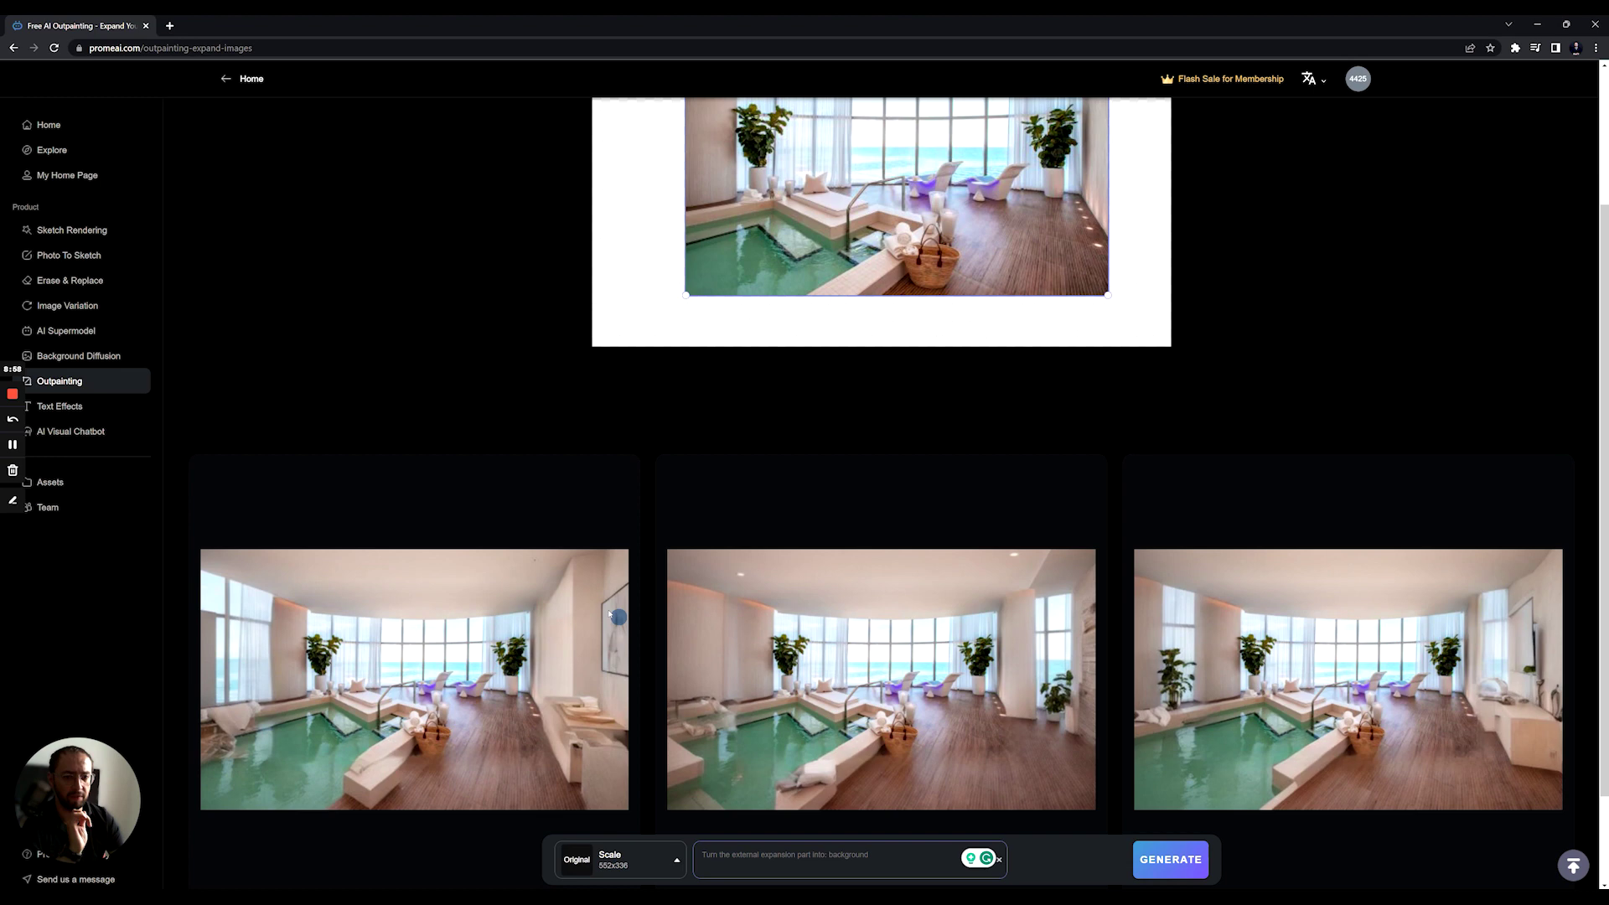
scroll(537, 616, up, 3)
scroll(726, 569, down, 3)
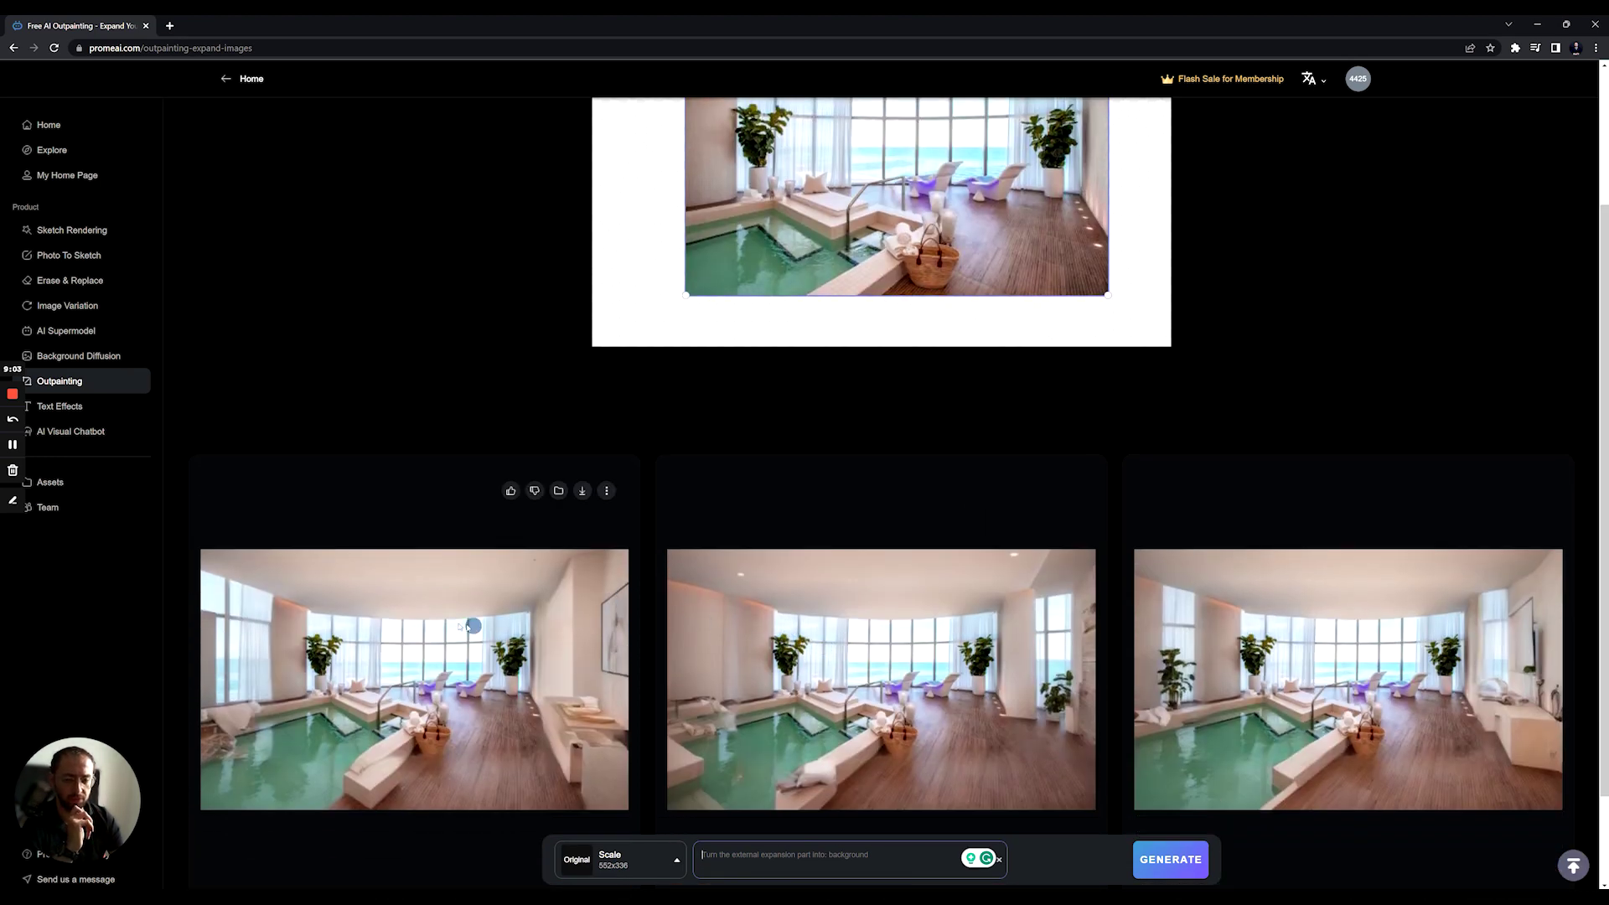
scroll(467, 620, down, 2)
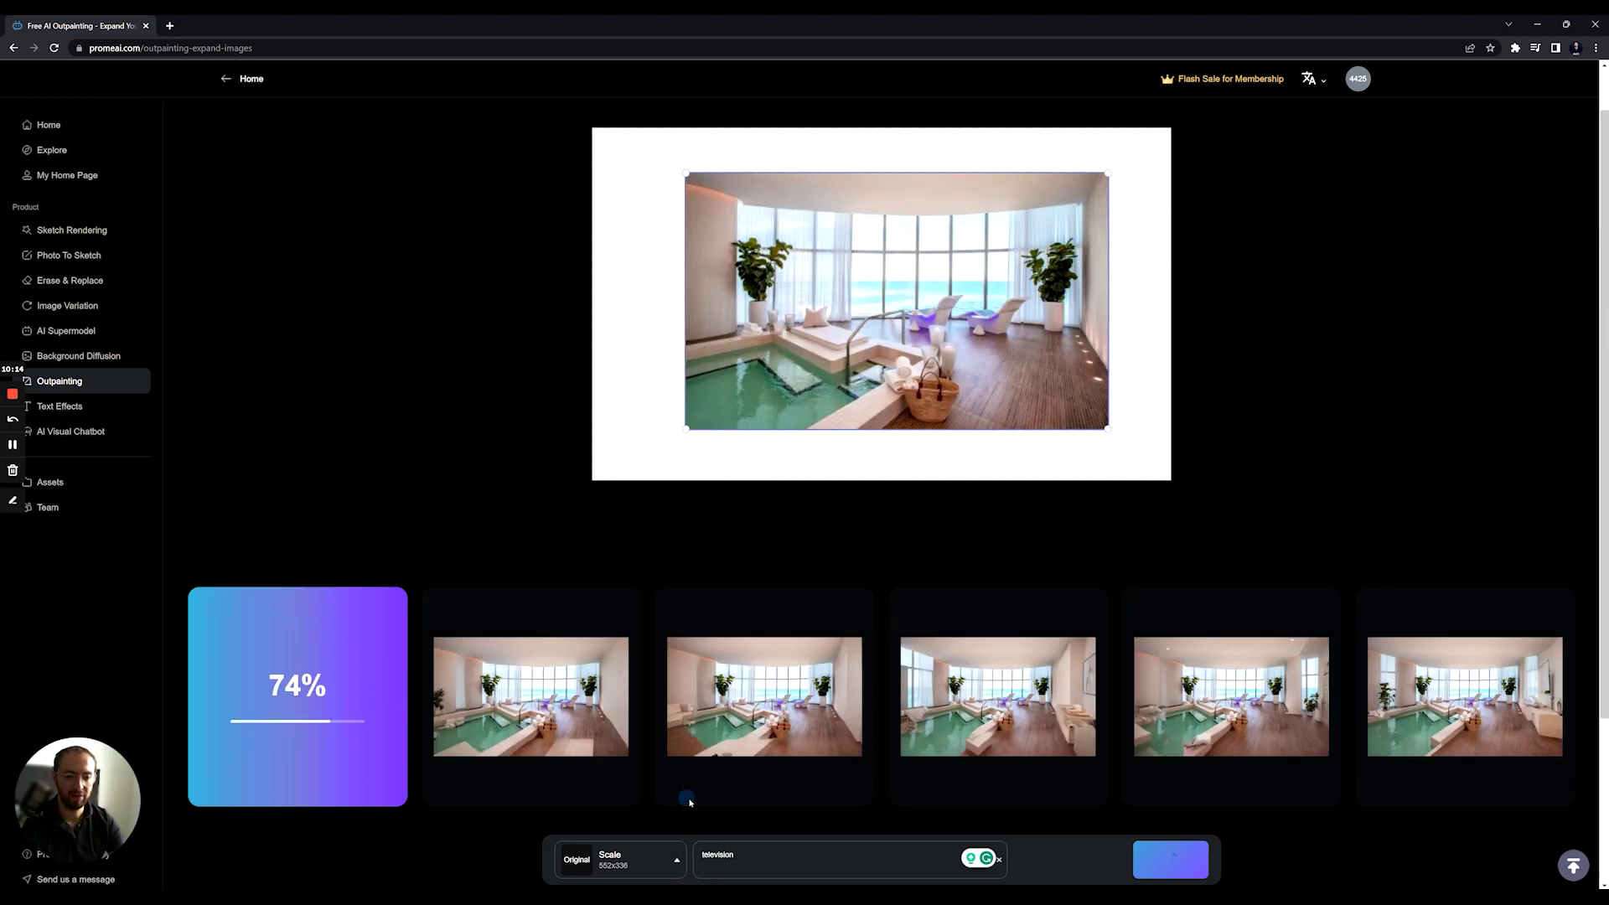
Replace the 'television' prompt with 'glass walls'
double_click(741, 855)
click(680, 863)
text(more)
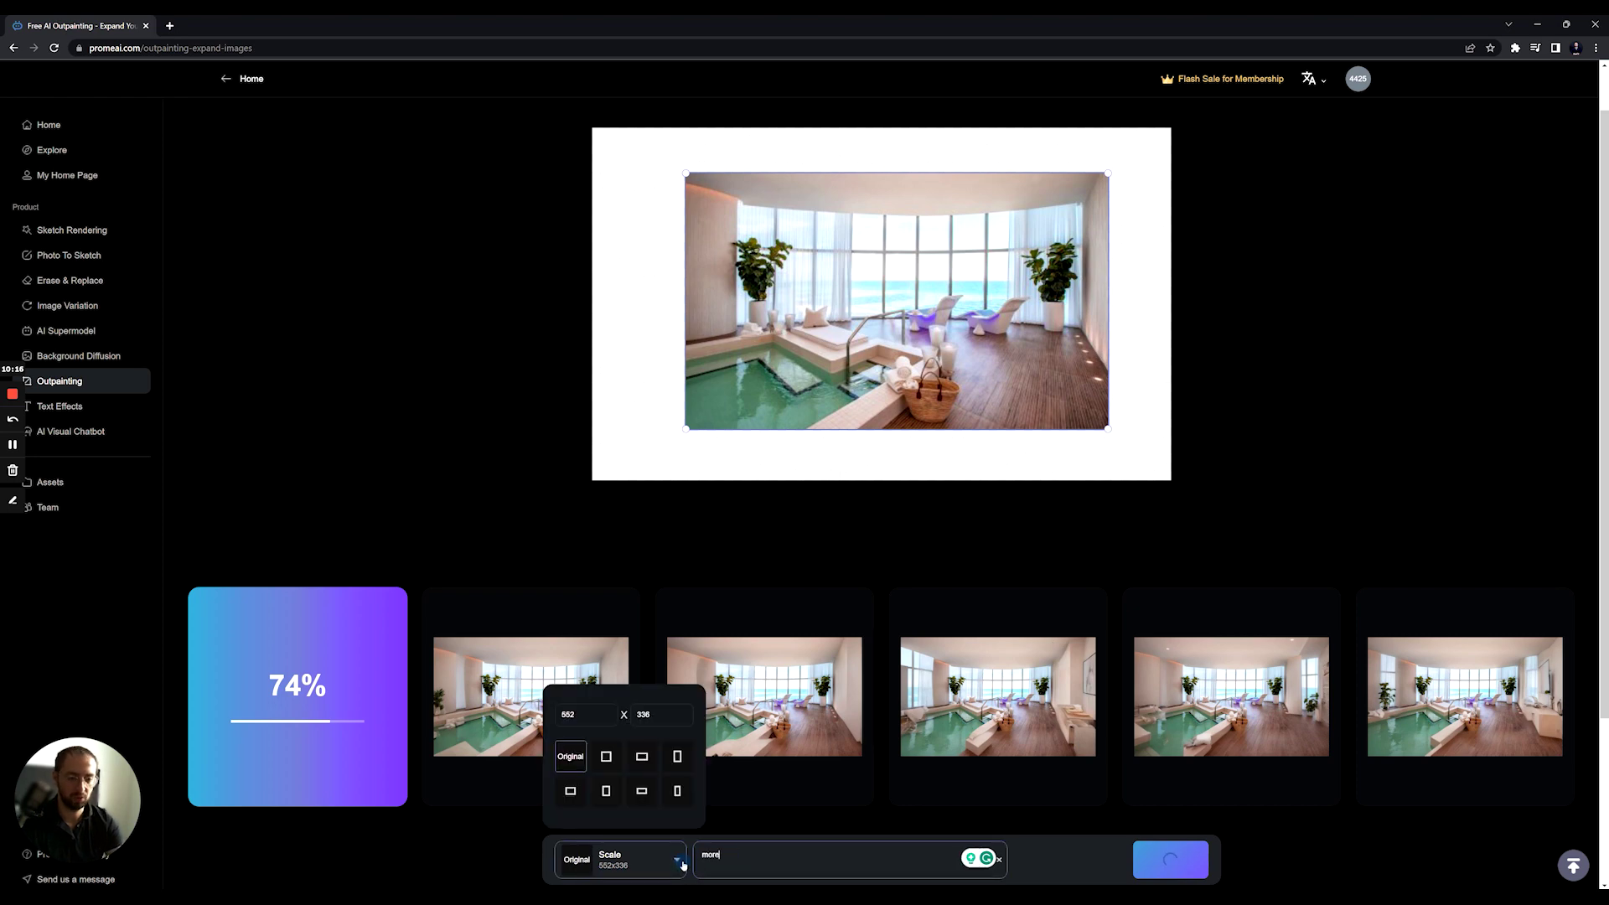
key(BackSpace)
key(BackSpace)
key(BackSpace)
text(g)
key(BackSpace)
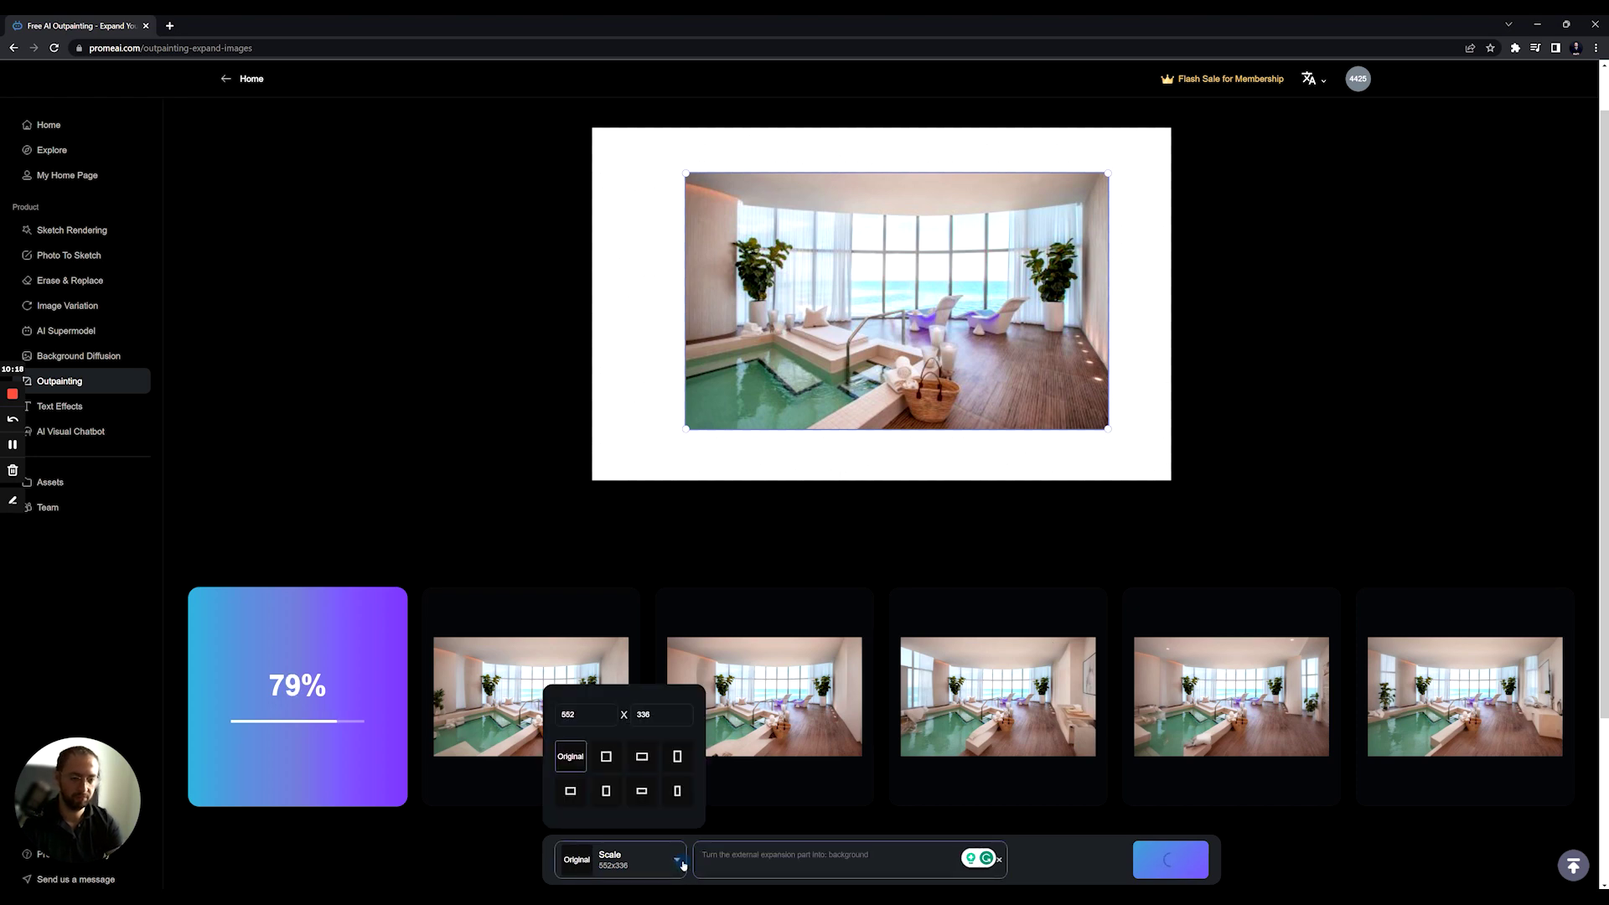
text(glass walls)
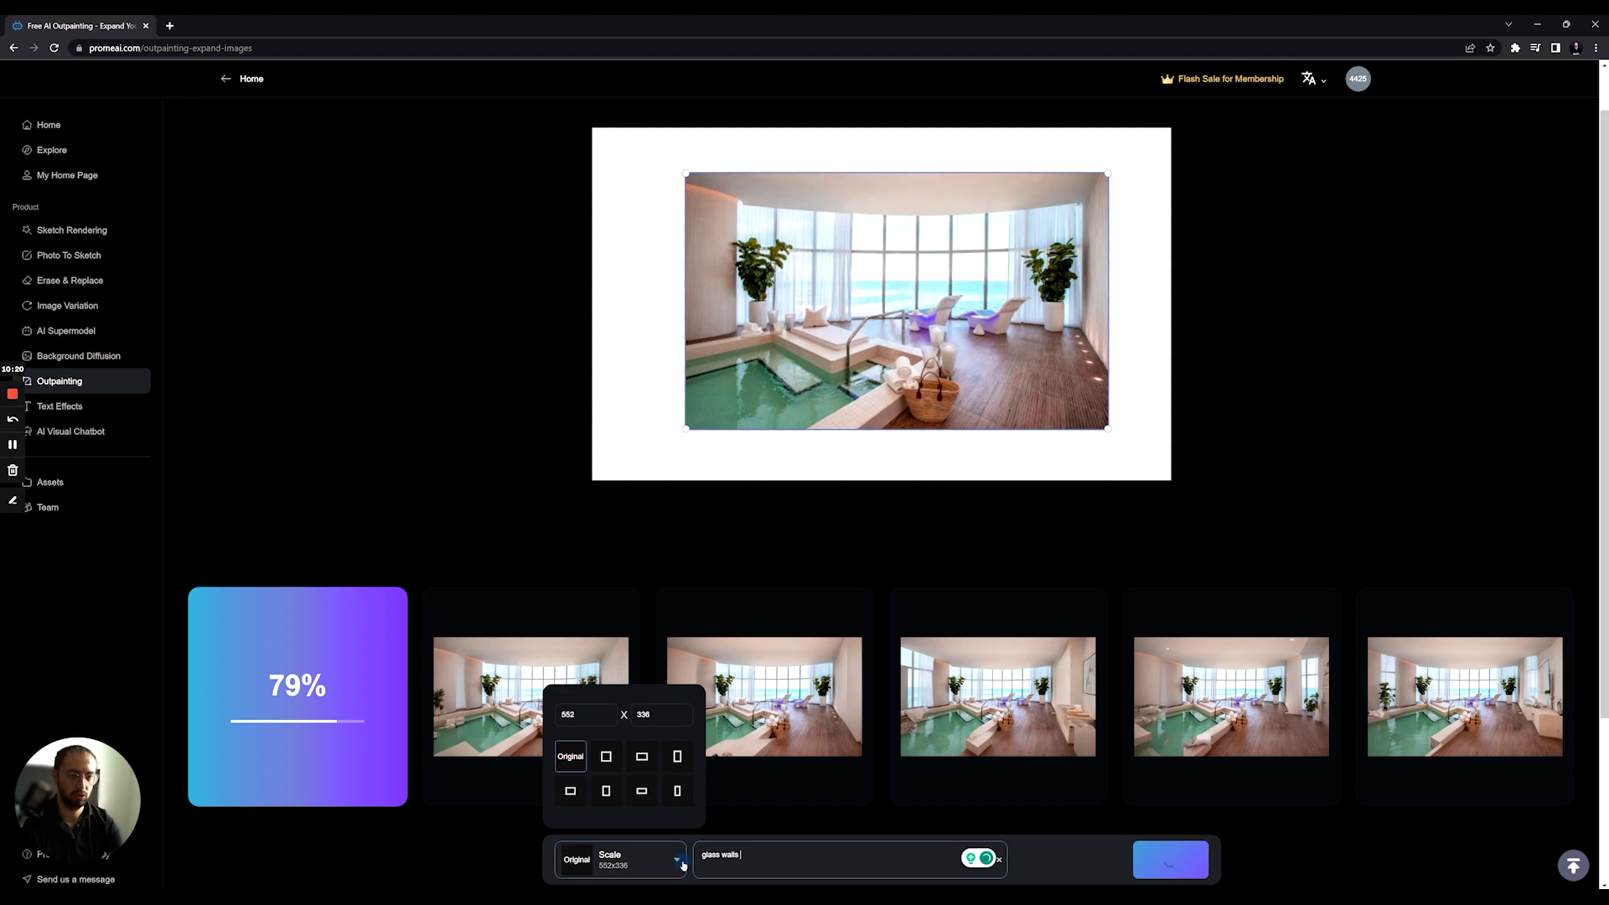
click(681, 862)
Shrink the spa photo, shift it right in the frame, and generate three outpaintings
drag(687, 172, 722, 180)
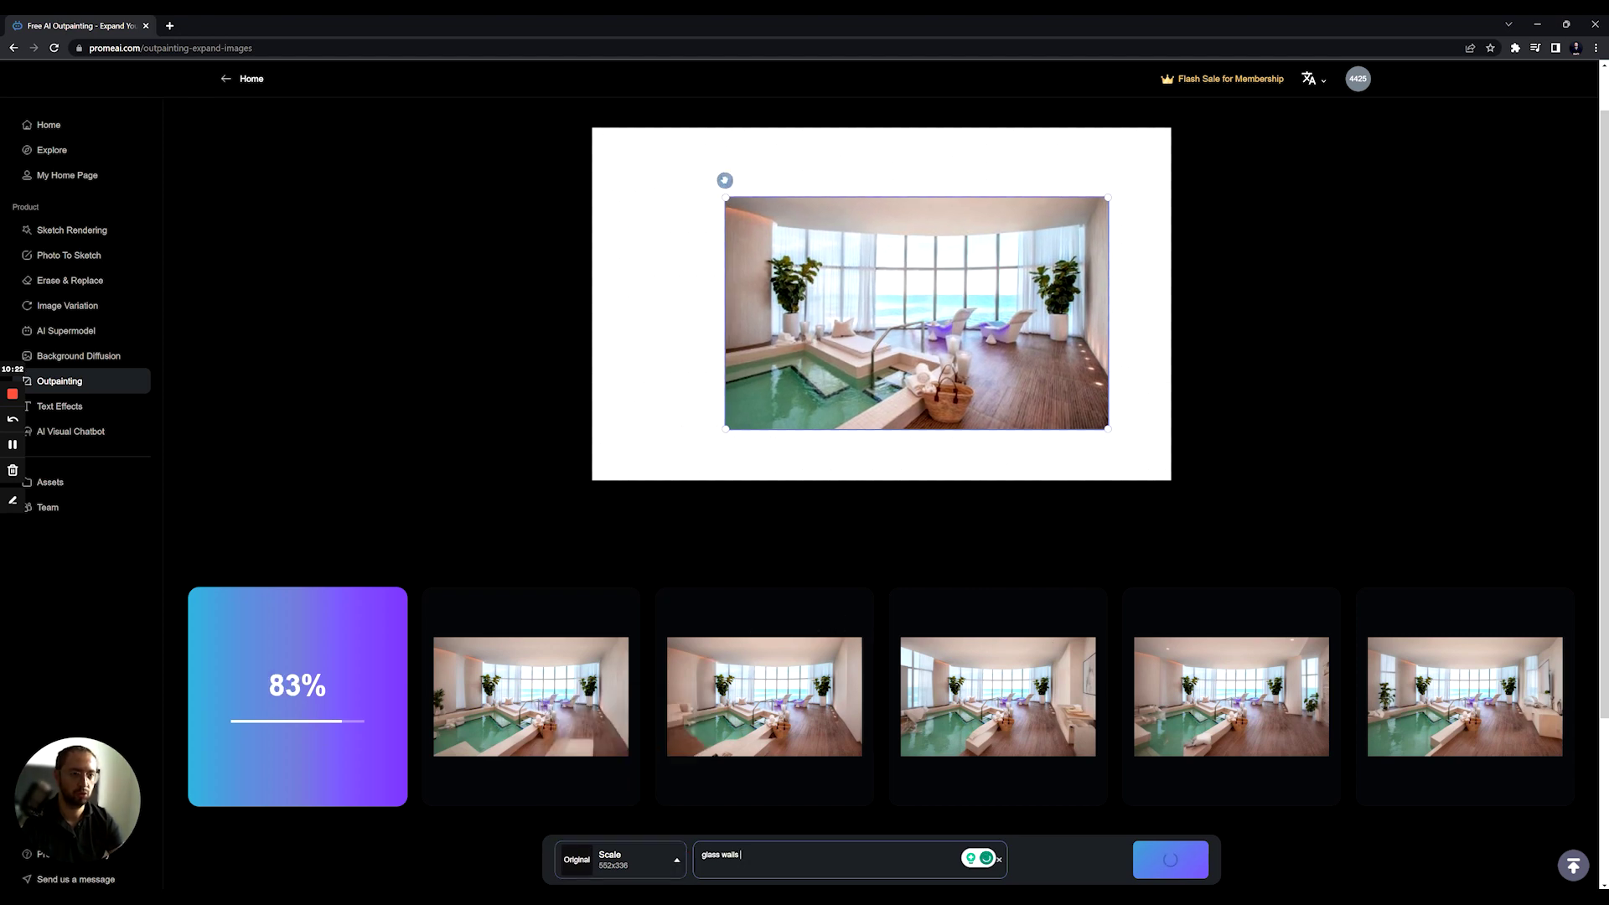
drag(855, 193, 891, 201)
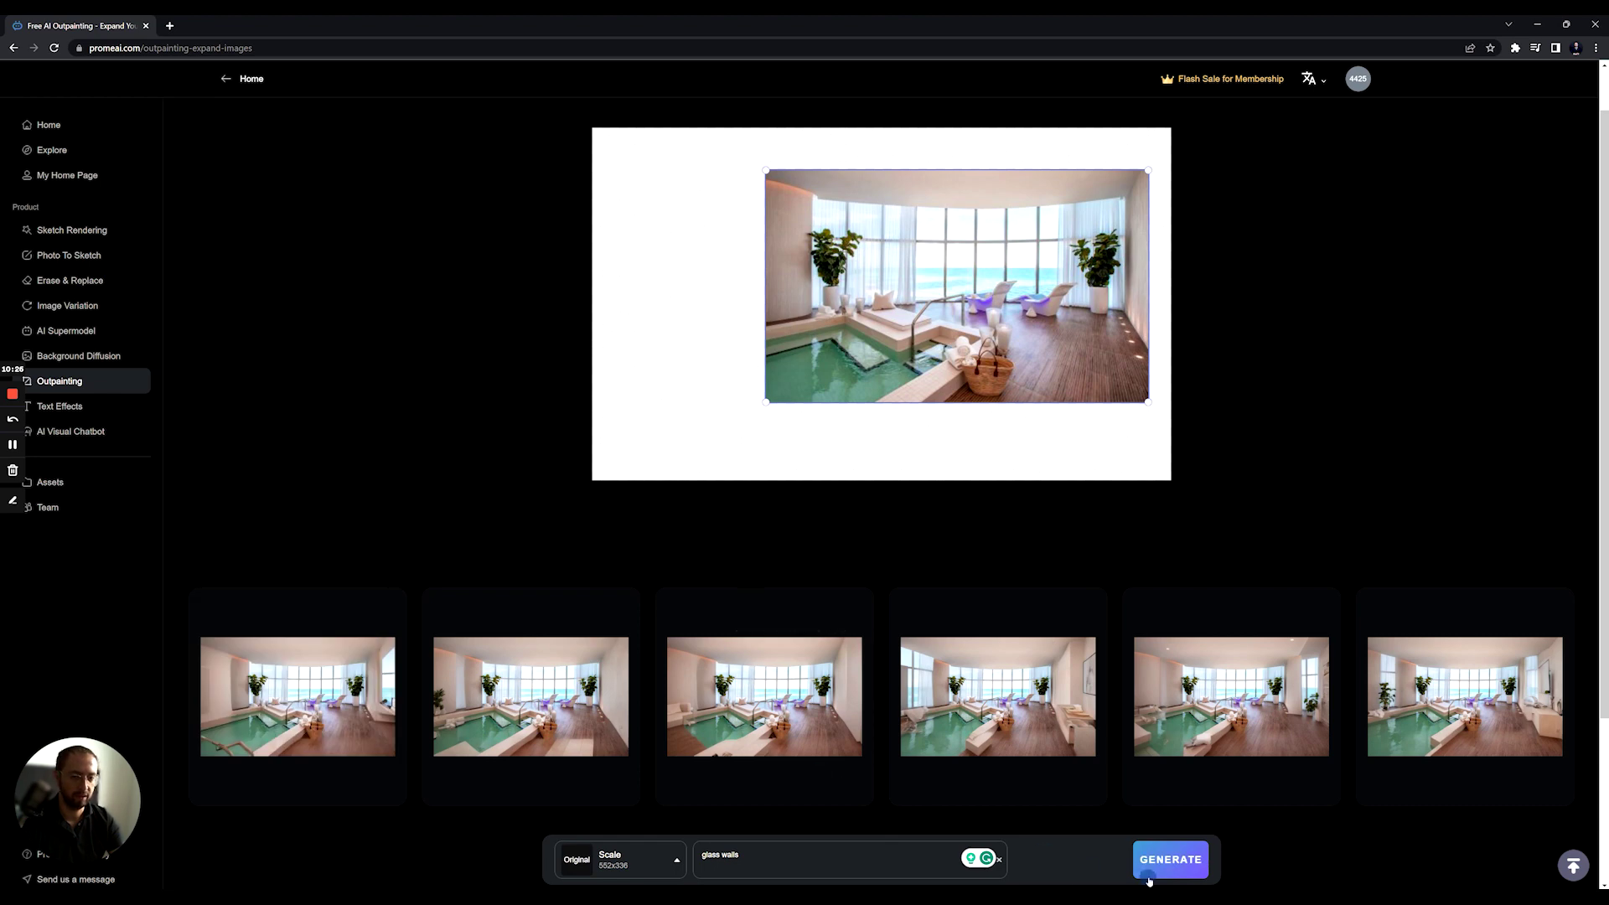
click(1171, 859)
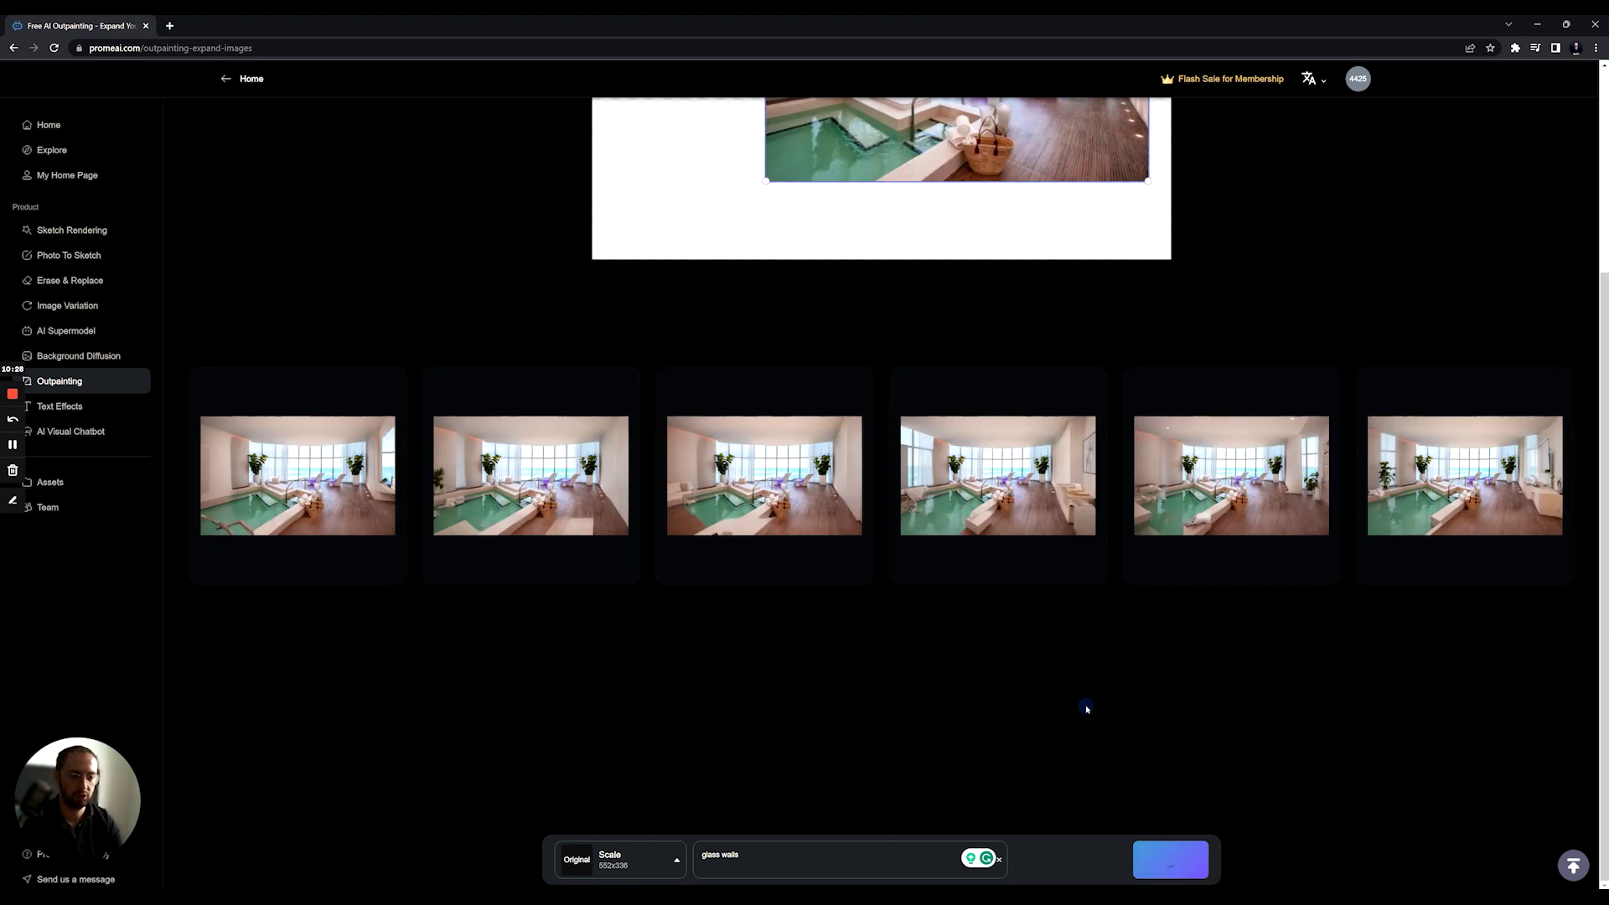
scroll(823, 159, up, 2)
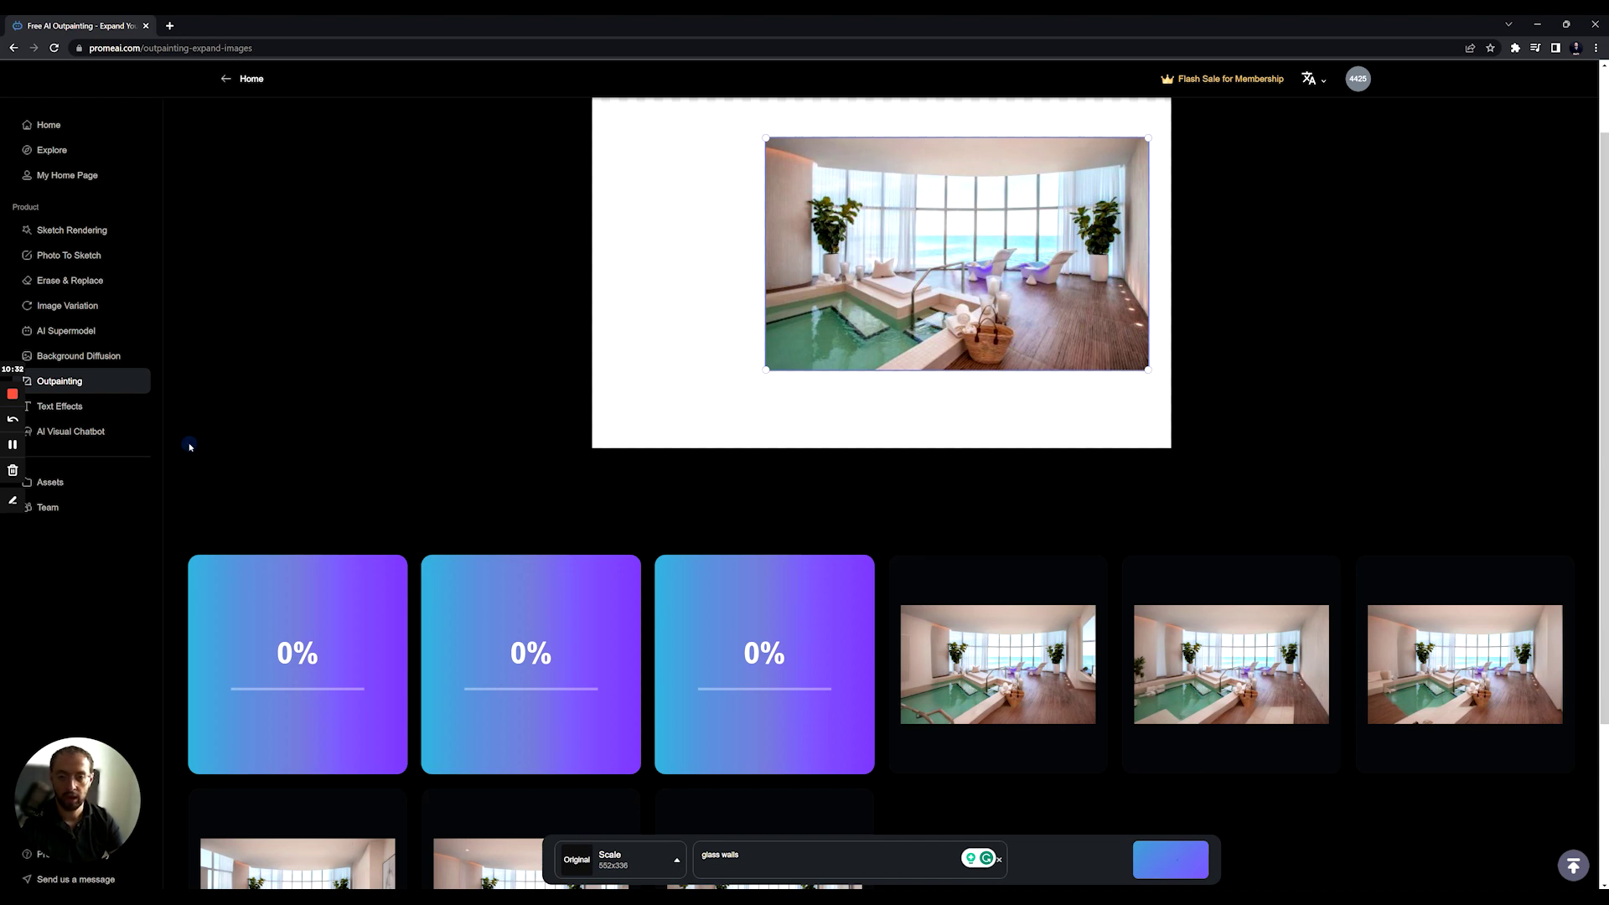
Wait while the 'glass walls' outpainting batch renders up to 92%
click(80, 409)
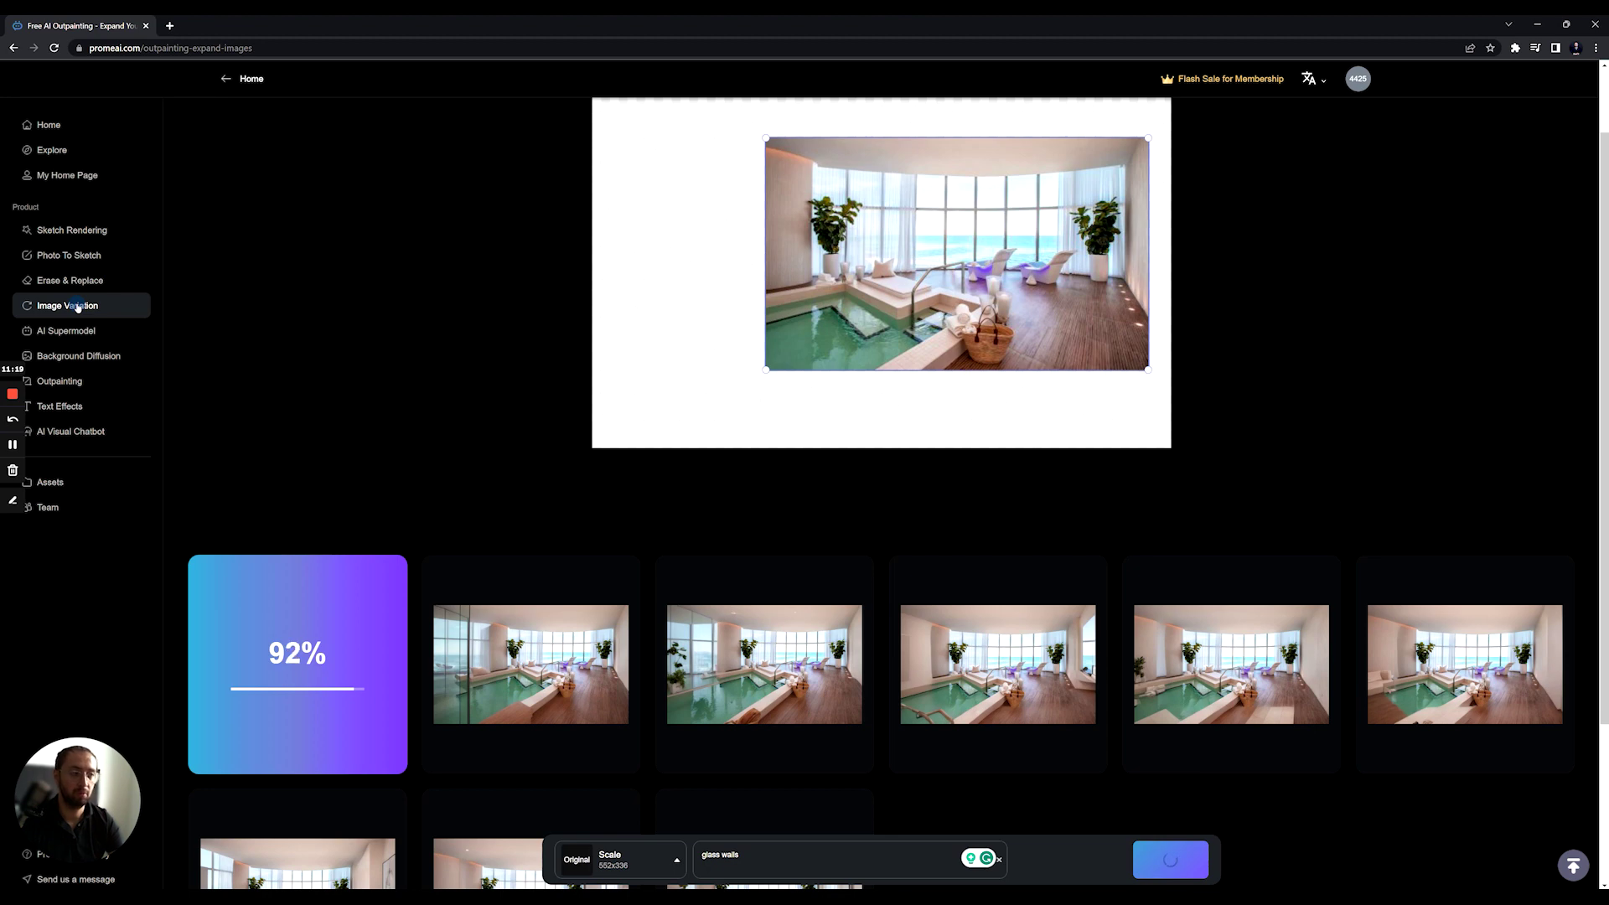
click(731, 673)
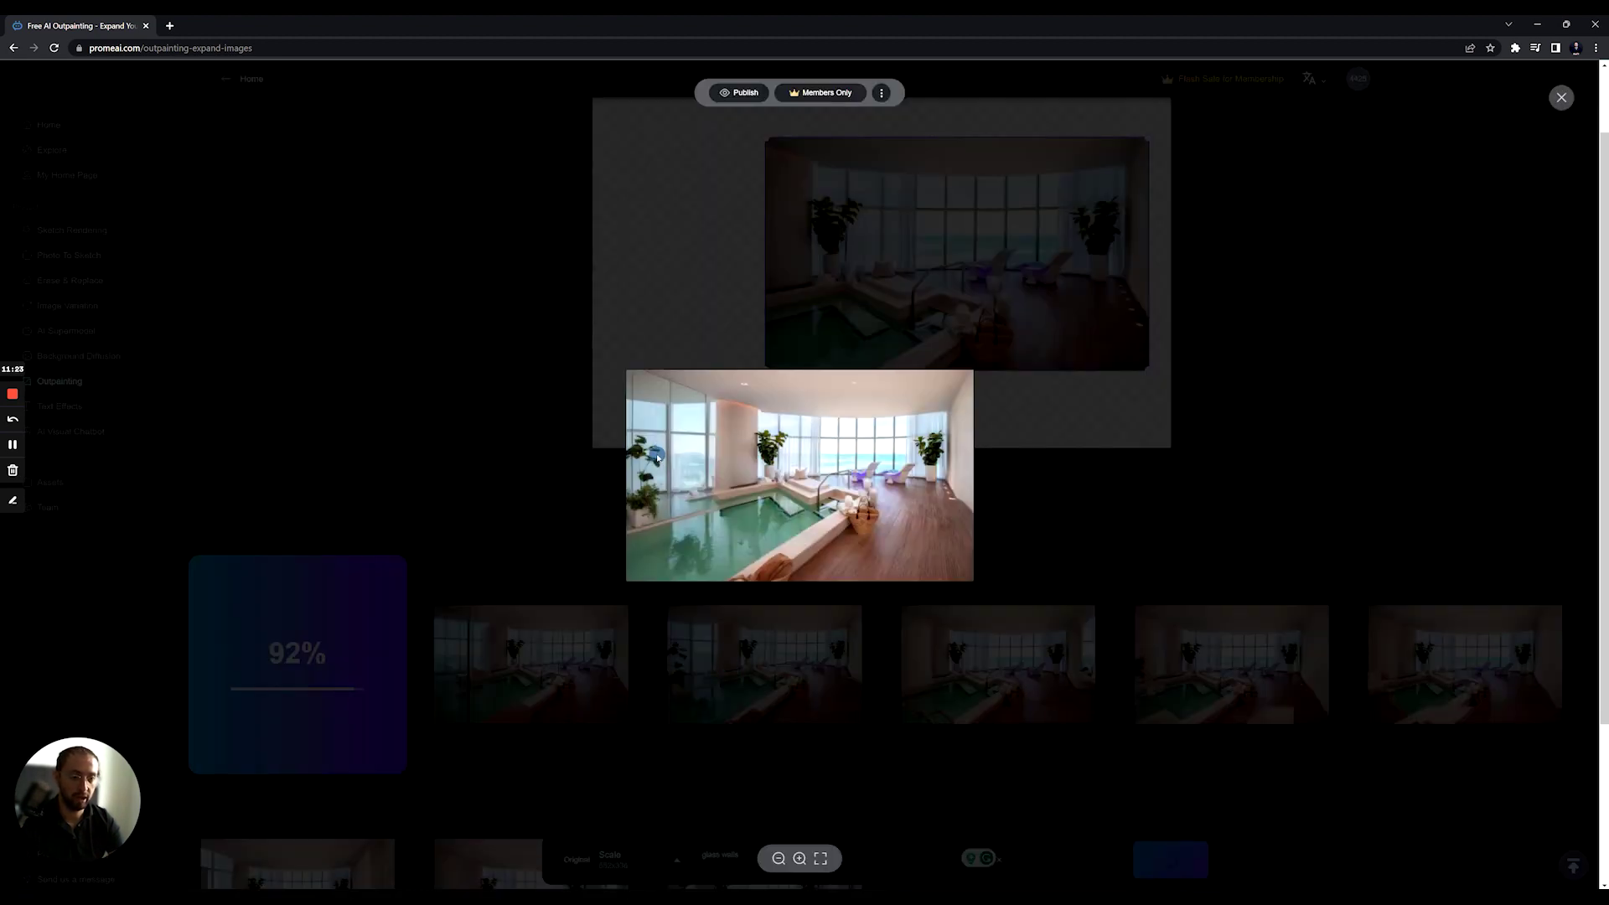
click(607, 658)
click(534, 670)
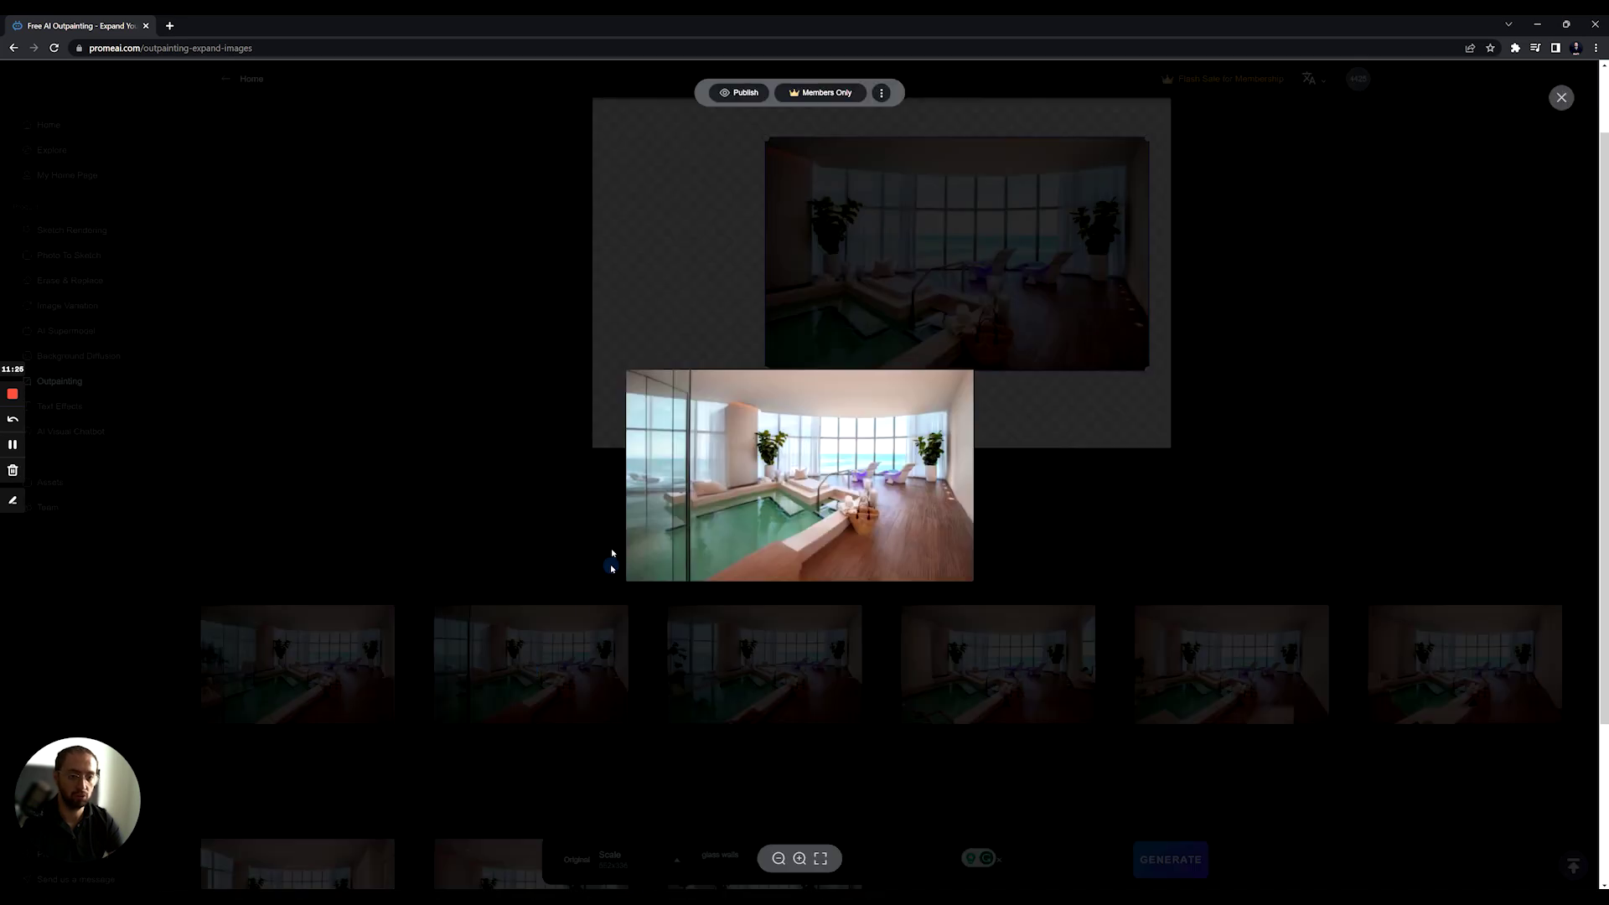
click(467, 464)
click(315, 627)
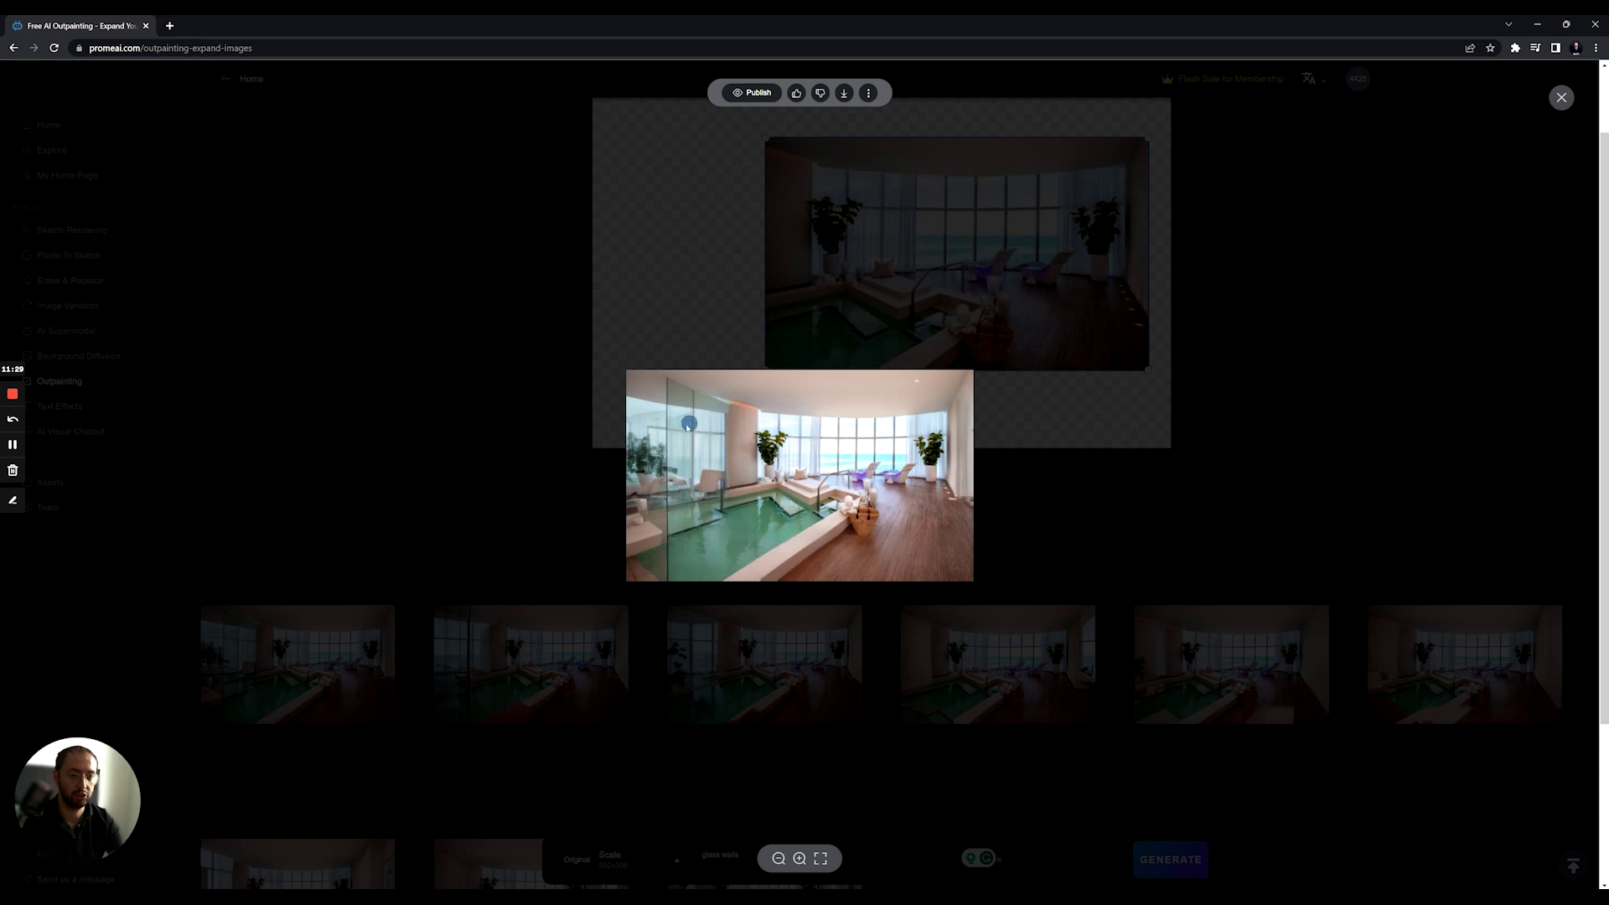
click(427, 400)
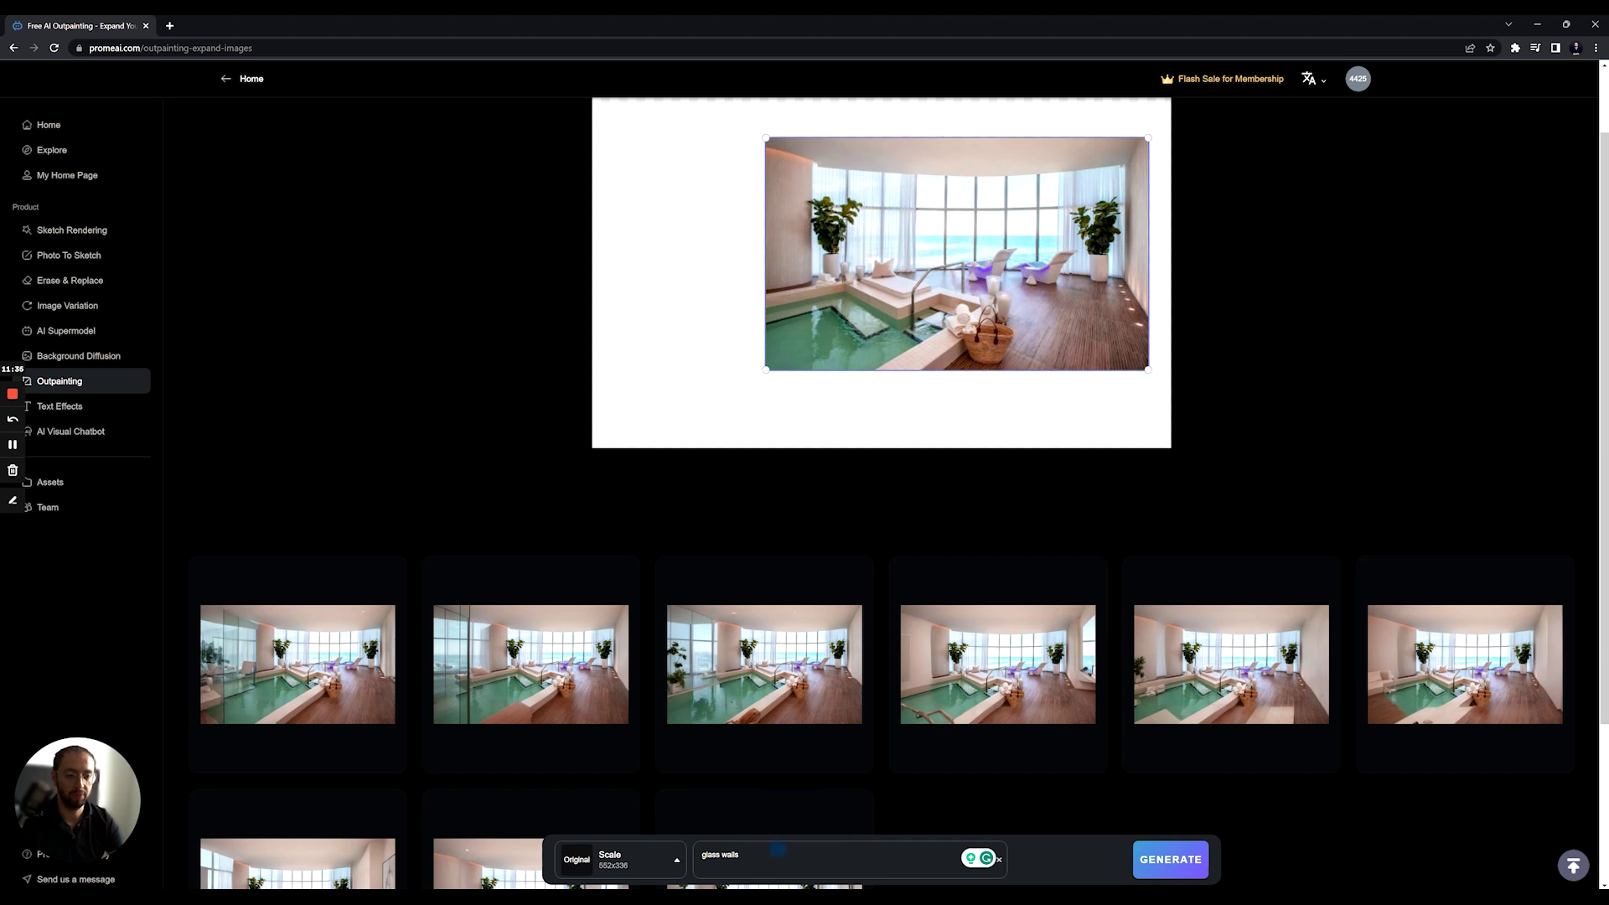
click(63, 402)
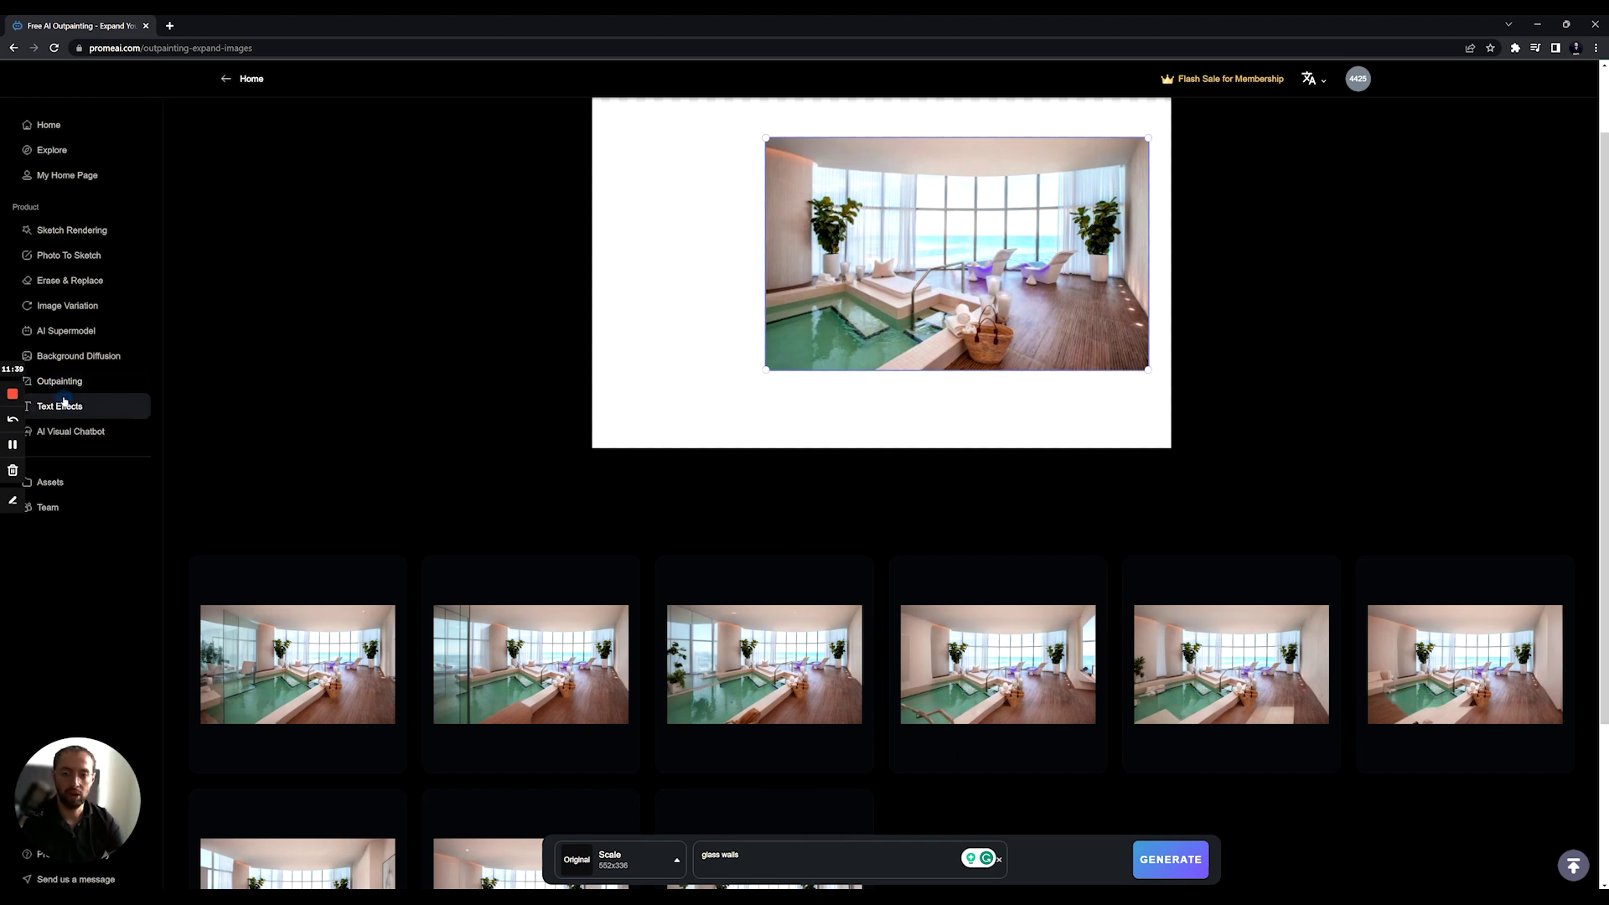